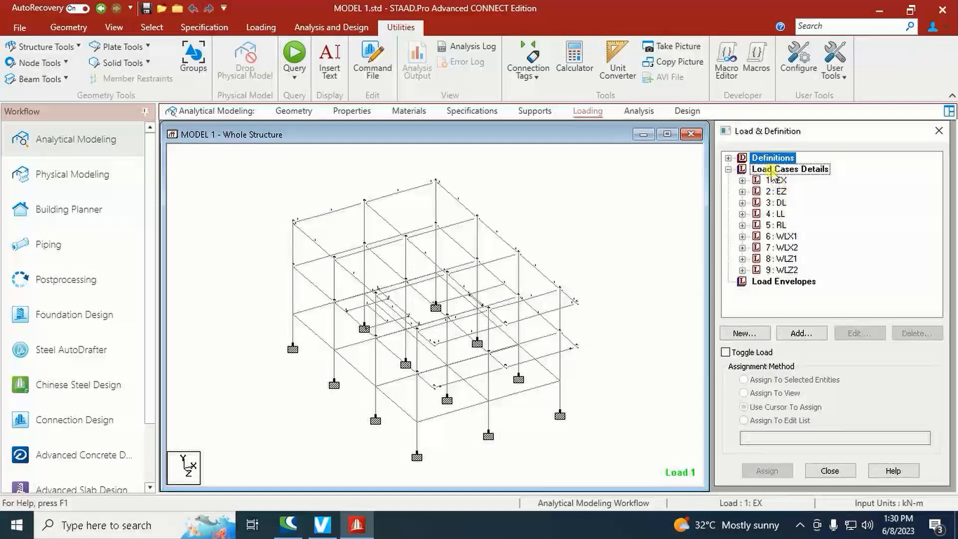
Start an automatic load combination under the load cases, using the NSCP 2015 code with the DRIFT 1 category
{"action": "left_click", "coordinate": [772, 170]}
{"action": "left_click", "coordinate": [802, 333]}
{"action": "left_click", "coordinate": [322, 140]}
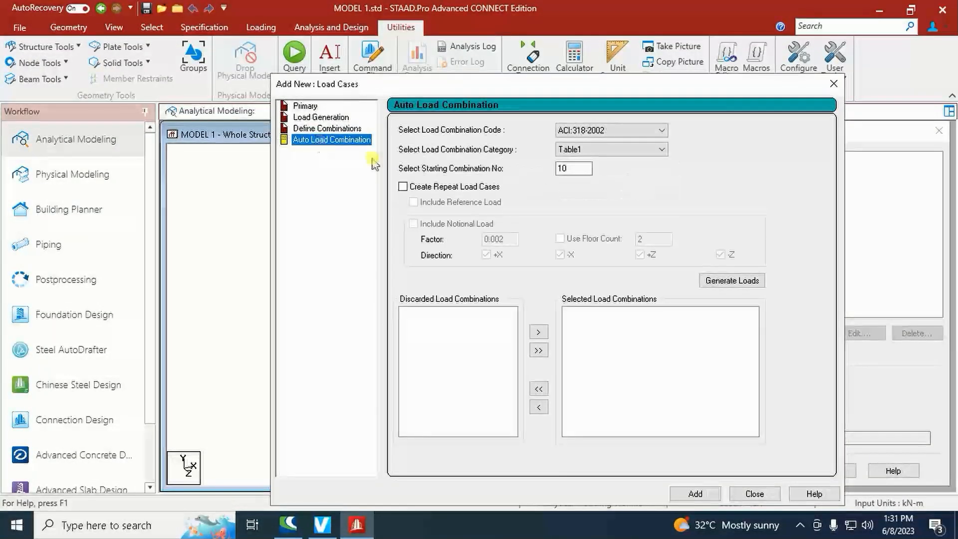
{"action": "left_click", "coordinate": [619, 131]}
{"action": "left_click", "coordinate": [597, 279]}
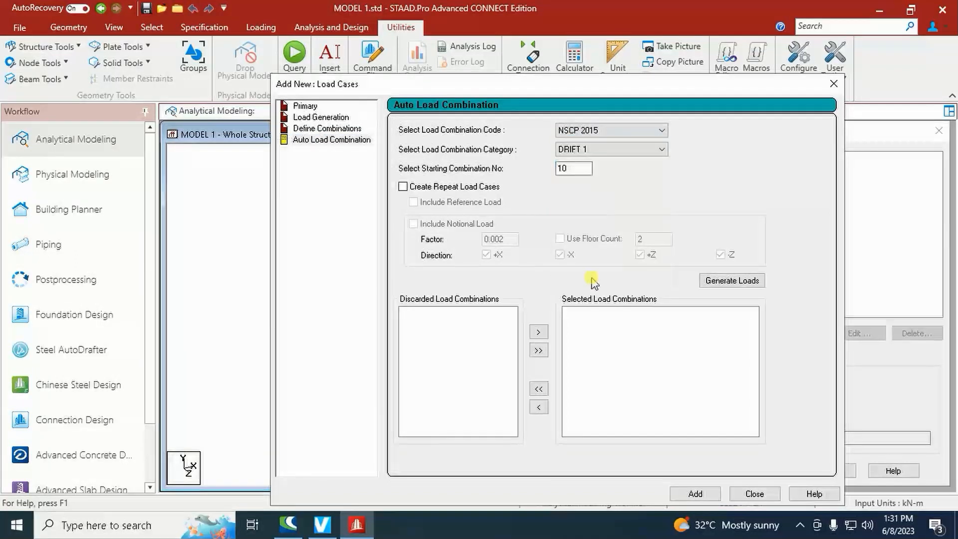
Set the starting combination number to 100, generate the DRIFT 1 combinations and add them to the load cases
{"action": "left_click_drag", "start_coordinate": [579, 169], "coordinate": [505, 177]}
{"action": "type", "text": "100"}
{"action": "left_click", "coordinate": [724, 282]}
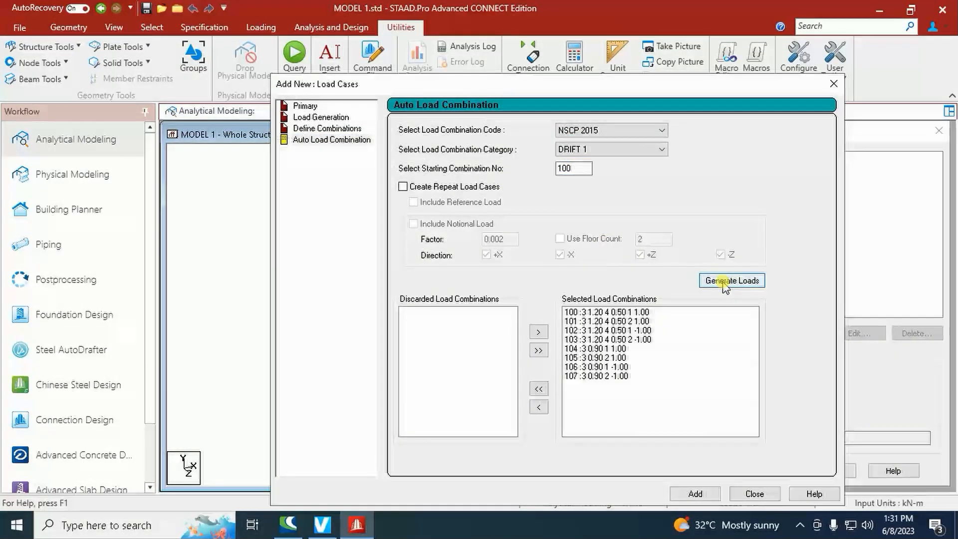
{"action": "left_click", "coordinate": [698, 493]}
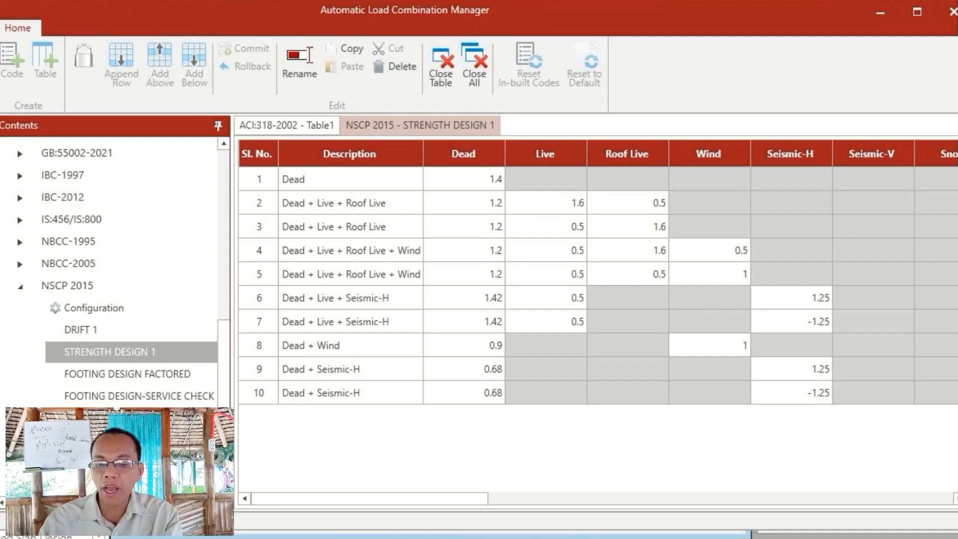
{"action": "left_click_drag", "start_coordinate": [549, 105], "coordinate": [521, 96]}
{"action": "key", "text": "Escape"}
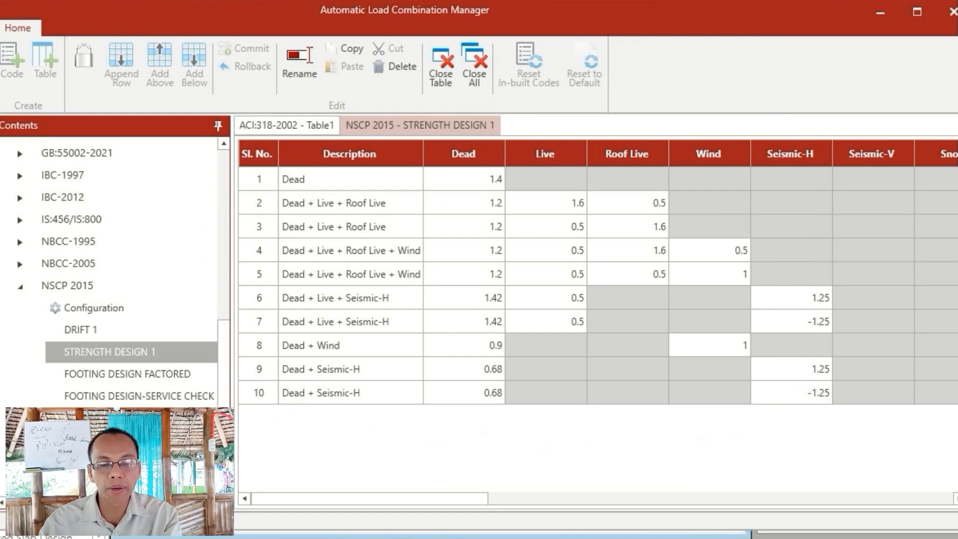
{"action": "left_click_drag", "start_coordinate": [251, 172], "coordinate": [250, 390]}
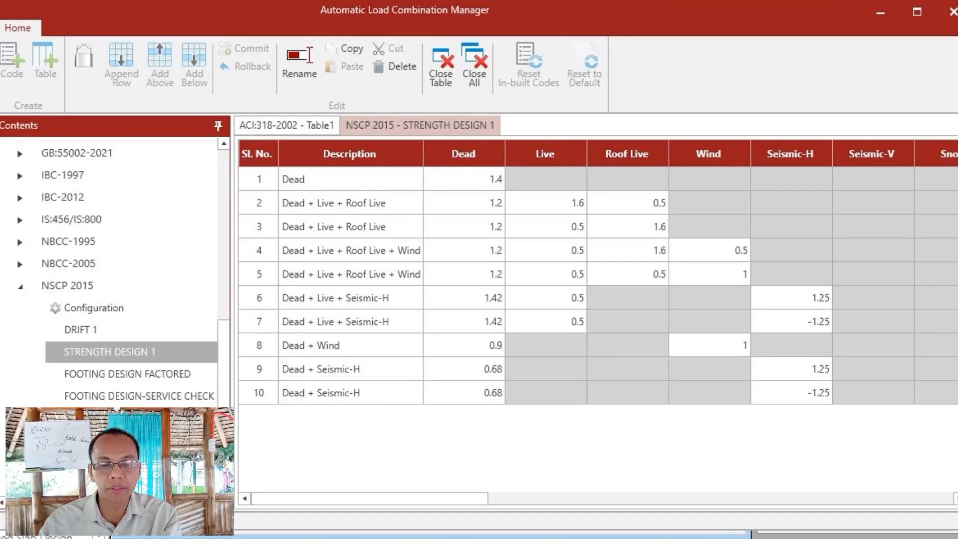
{"action": "mouse_move", "coordinate": [375, 179]}
{"action": "left_mouse_down"}
{"action": "mouse_move", "coordinate": [596, 190]}
{"action": "mouse_move", "coordinate": [747, 176]}
{"action": "mouse_move", "coordinate": [847, 179]}
{"action": "left_mouse_up"}
{"action": "mouse_move", "coordinate": [425, 233]}
{"action": "left_mouse_down"}
{"action": "mouse_move", "coordinate": [345, 315]}
{"action": "mouse_move", "coordinate": [389, 270]}
{"action": "left_mouse_up"}
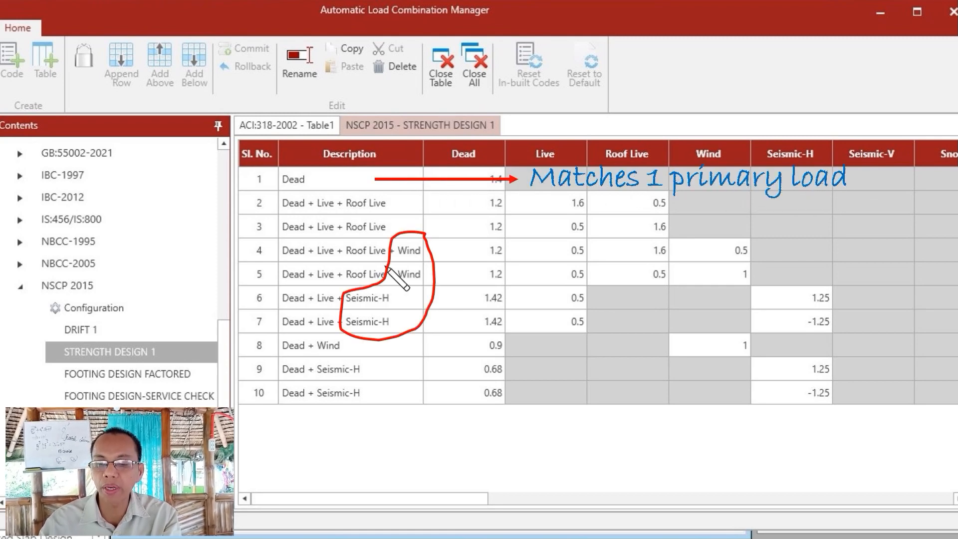
{"action": "mouse_move", "coordinate": [444, 283]}
{"action": "left_mouse_down"}
{"action": "mouse_move", "coordinate": [743, 282]}
{"action": "mouse_move", "coordinate": [728, 288]}
{"action": "left_mouse_up"}
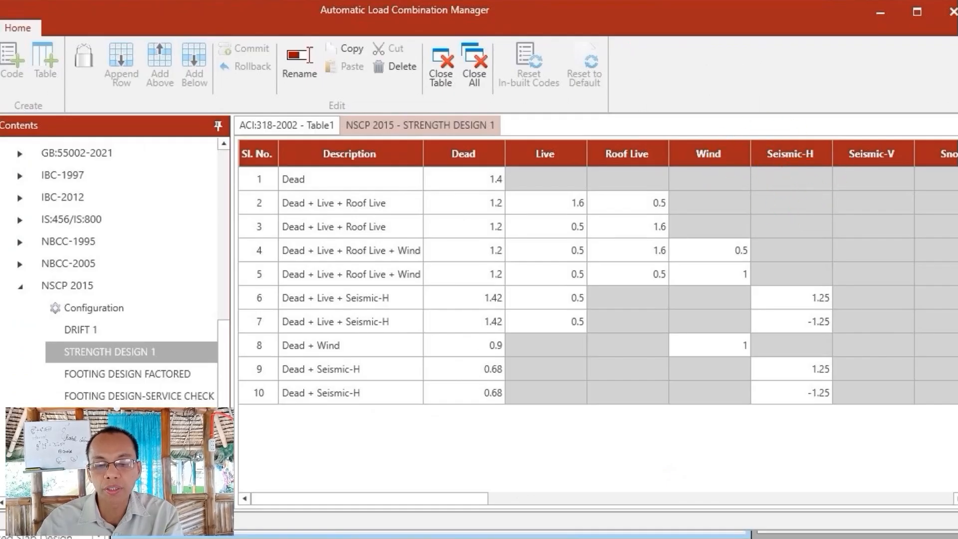
{"action": "mouse_move", "coordinate": [259, 284]}
{"action": "left_mouse_down"}
{"action": "mouse_move", "coordinate": [261, 315]}
{"action": "mouse_move", "coordinate": [726, 315]}
{"action": "mouse_move", "coordinate": [760, 285]}
{"action": "mouse_move", "coordinate": [260, 285]}
{"action": "left_mouse_up"}
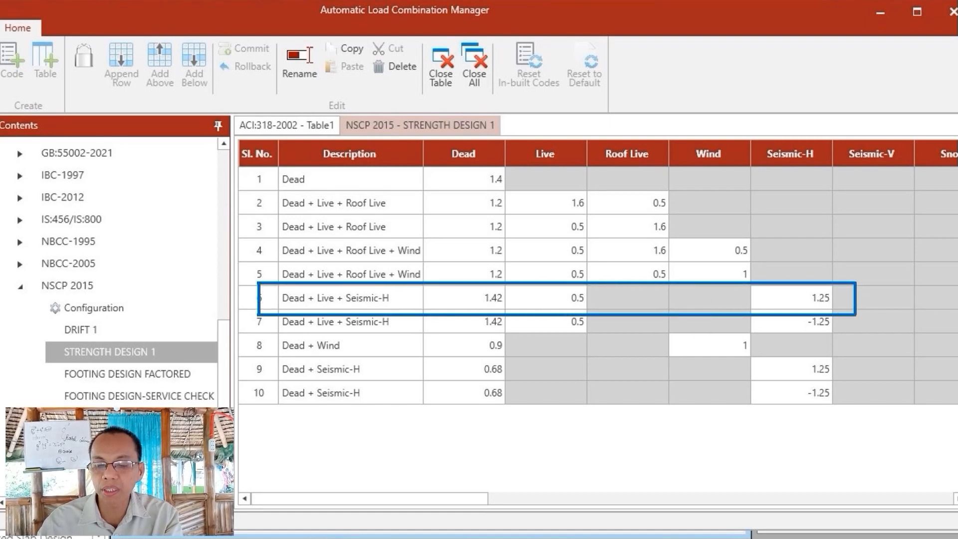
{"action": "mouse_move", "coordinate": [232, 306]}
{"action": "left_mouse_down"}
{"action": "mouse_move", "coordinate": [233, 325]}
{"action": "mouse_move", "coordinate": [529, 339]}
{"action": "mouse_move", "coordinate": [845, 312]}
{"action": "mouse_move", "coordinate": [234, 305]}
{"action": "left_mouse_up"}
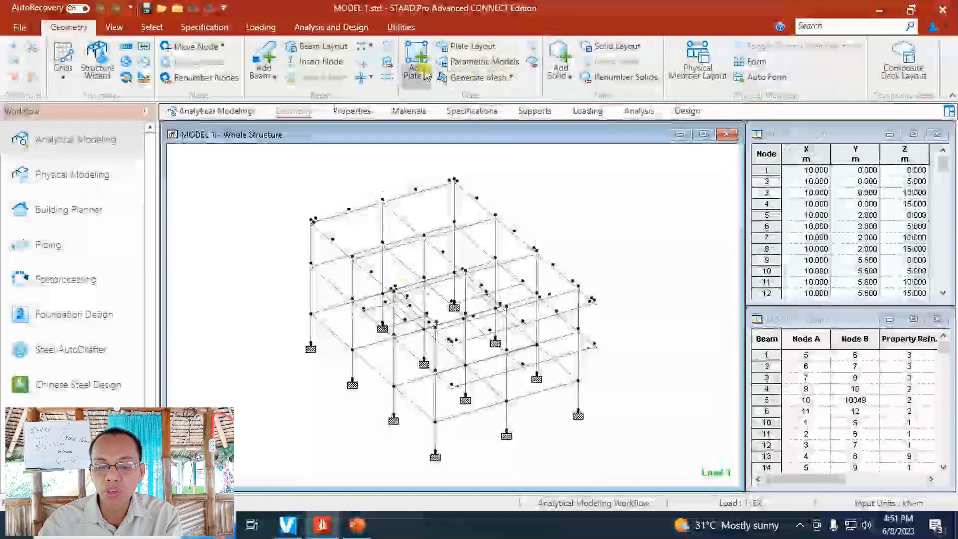
Open the model's command file in the editor and go to the definition of load combination 100
{"action": "left_click", "coordinate": [401, 27]}
{"action": "left_click", "coordinate": [363, 77]}
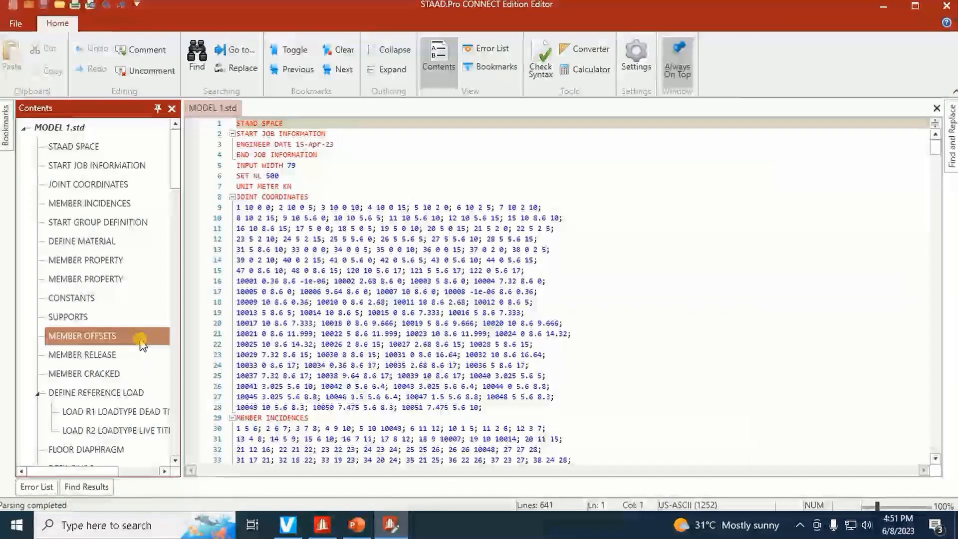
{"action": "scroll", "coordinate": [141, 344], "scroll_direction": "down", "scroll_amount": 5}
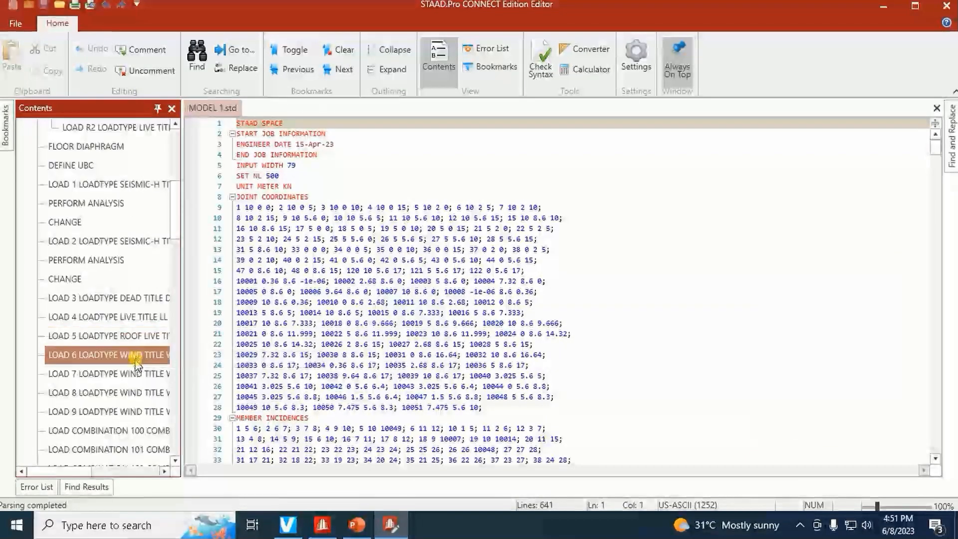
{"action": "scroll", "coordinate": [135, 362], "scroll_direction": "down", "scroll_amount": 1}
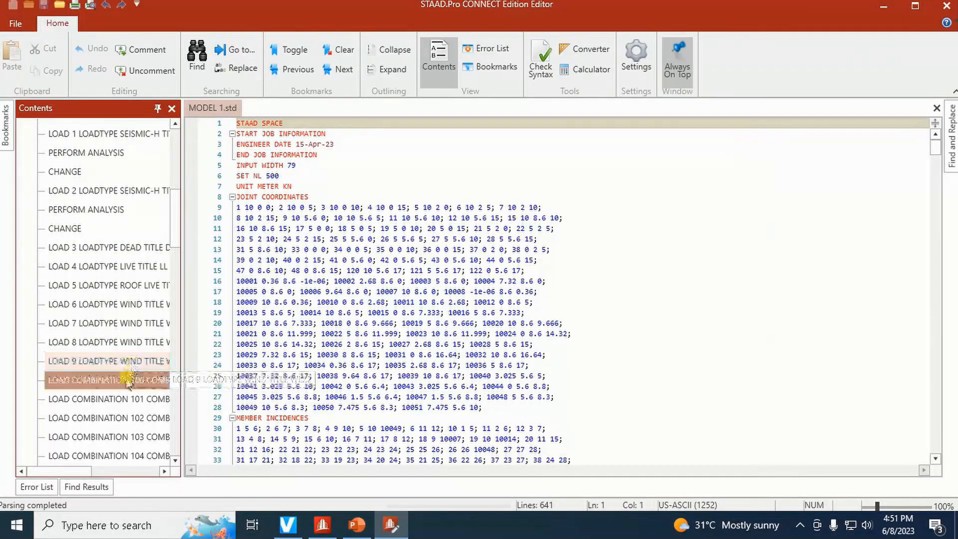
{"action": "scroll", "coordinate": [136, 364], "scroll_direction": "down", "scroll_amount": 2}
{"action": "left_click", "coordinate": [137, 281]}
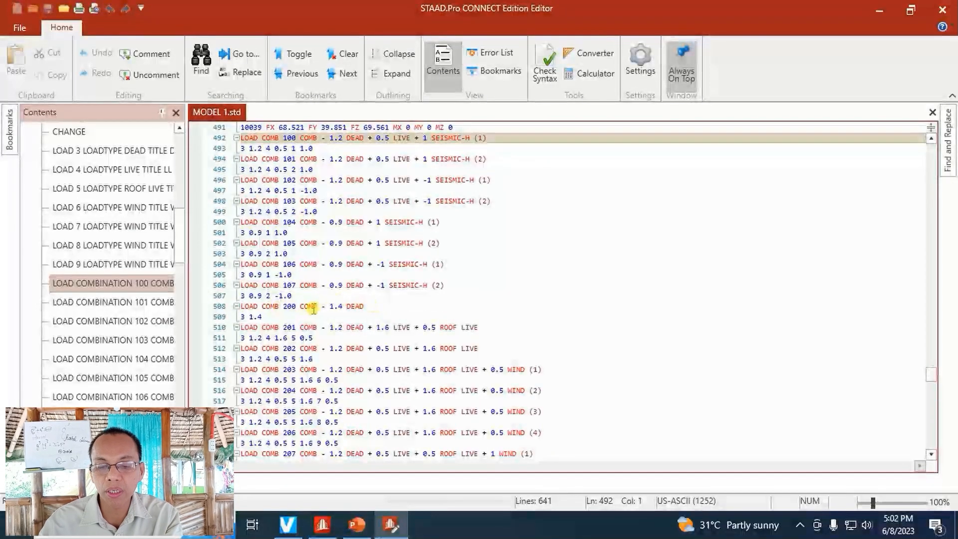
Compare load combinations 200 to 202 in the command file with rows 1 to 3 of the NSCP 2015 STRENGTH DESIGN 1 table
{"action": "scroll", "coordinate": [280, 309], "scroll_direction": "down", "scroll_amount": 6}
{"action": "scroll", "coordinate": [323, 371], "scroll_direction": "down", "scroll_amount": 5}
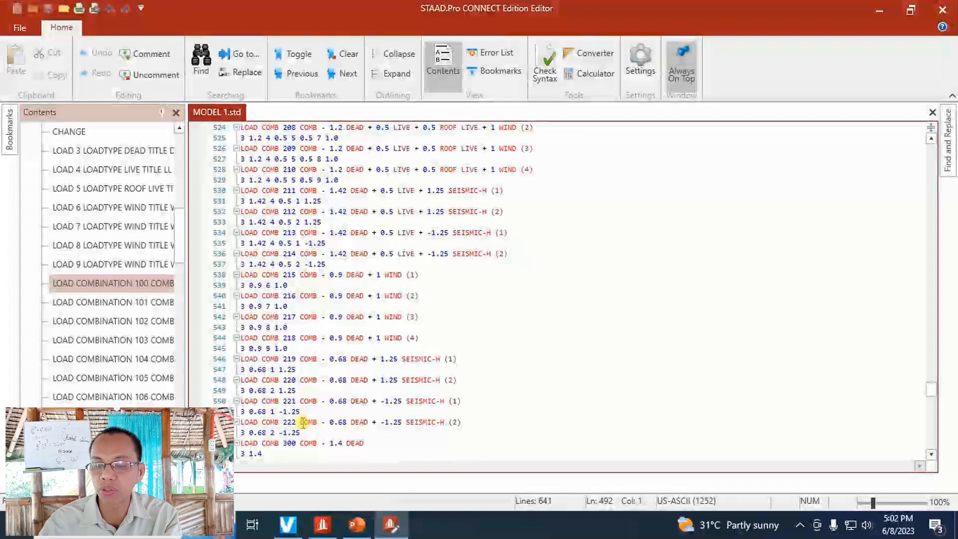
{"action": "scroll", "coordinate": [320, 407], "scroll_direction": "up", "scroll_amount": 4}
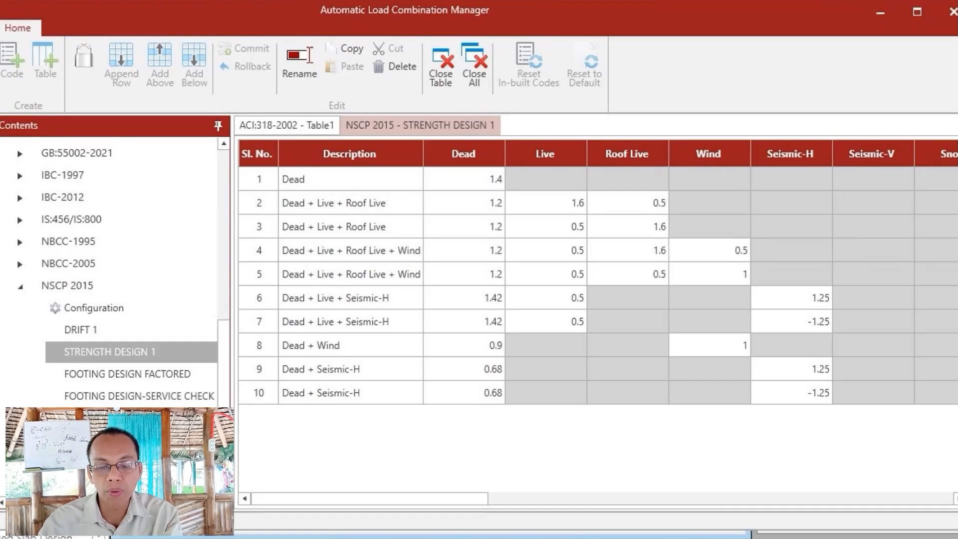
{"action": "left_click_drag", "start_coordinate": [517, 168], "coordinate": [574, 131]}
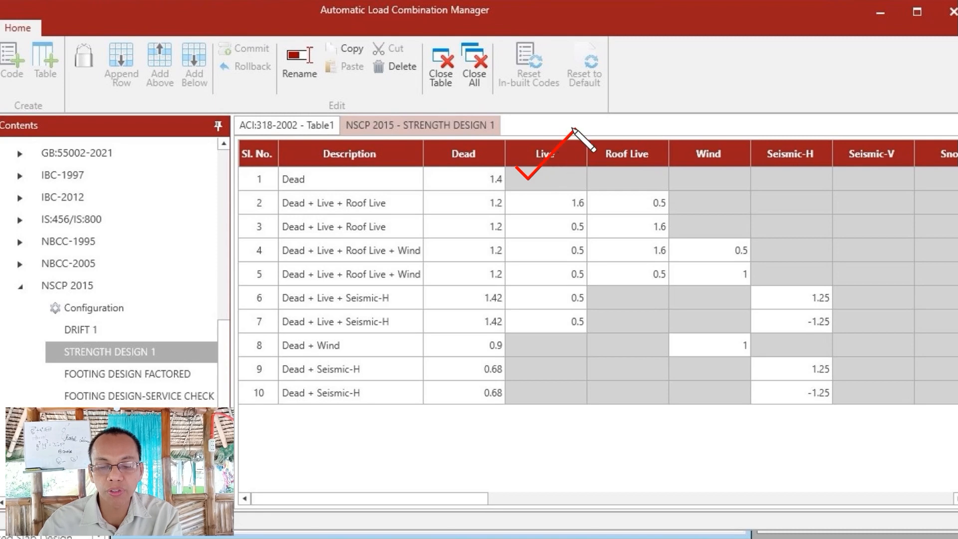
{"action": "mouse_move", "coordinate": [464, 128]}
{"action": "left_mouse_down"}
{"action": "mouse_move", "coordinate": [438, 159]}
{"action": "mouse_move", "coordinate": [466, 131]}
{"action": "left_mouse_up"}
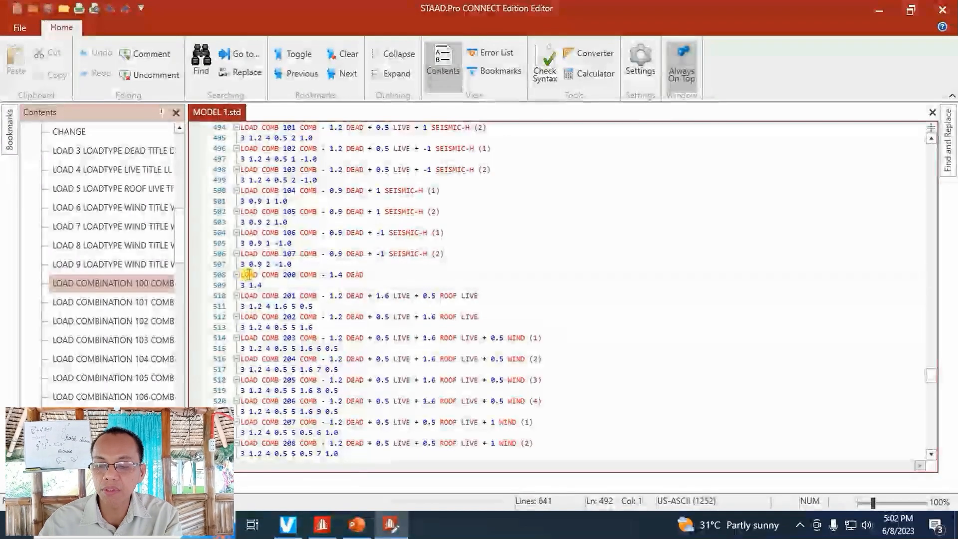
{"action": "left_click", "coordinate": [273, 272]}
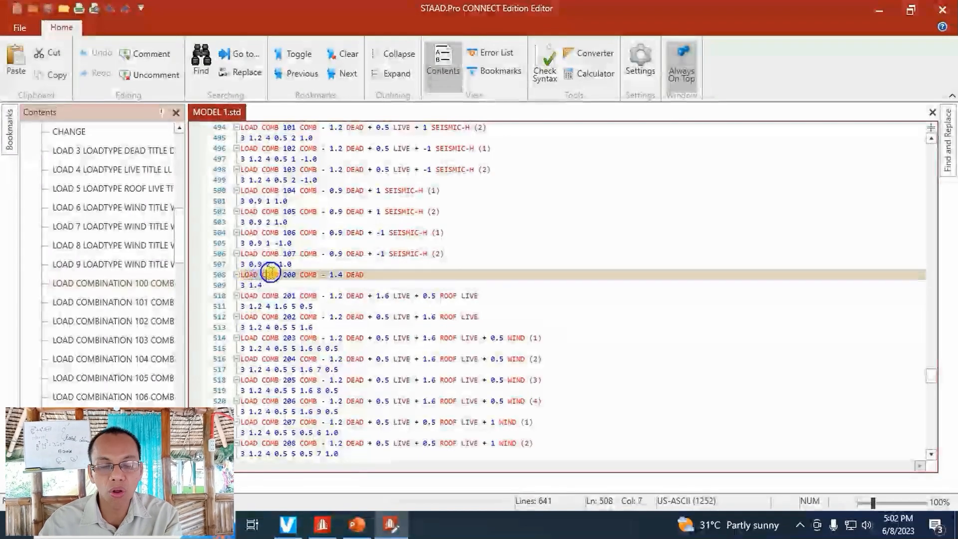
{"action": "left_click_drag", "start_coordinate": [303, 273], "coordinate": [367, 271]}
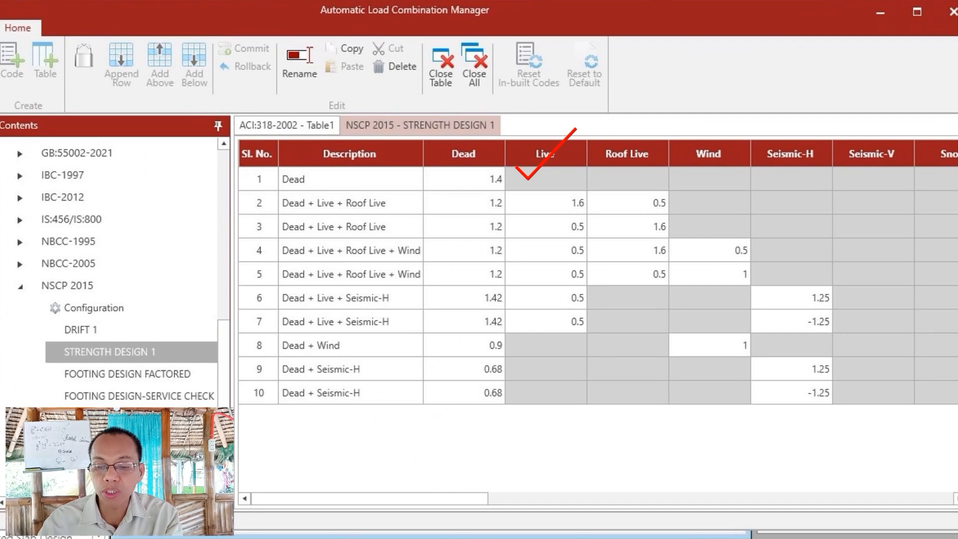
{"action": "left_click_drag", "start_coordinate": [514, 193], "coordinate": [573, 155]}
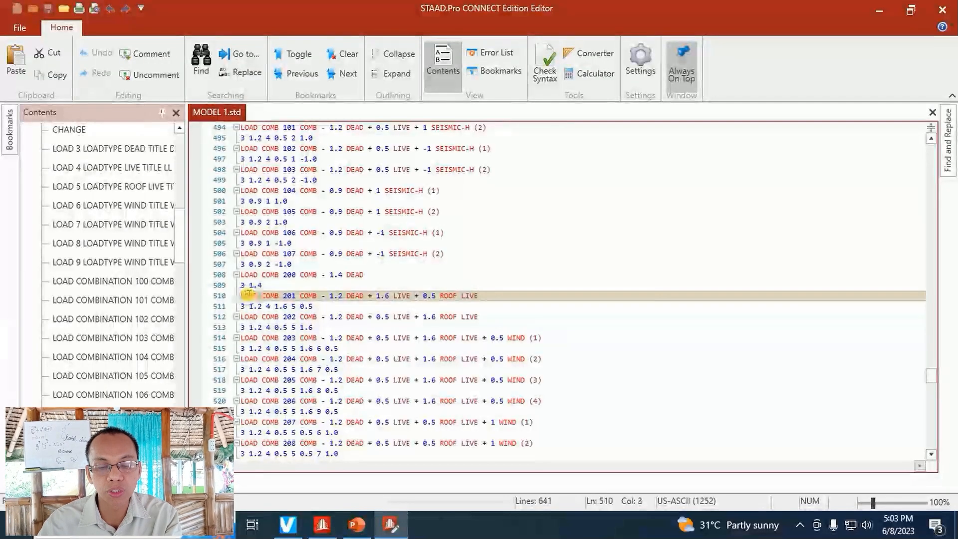
{"action": "left_click_drag", "start_coordinate": [247, 295], "coordinate": [484, 296]}
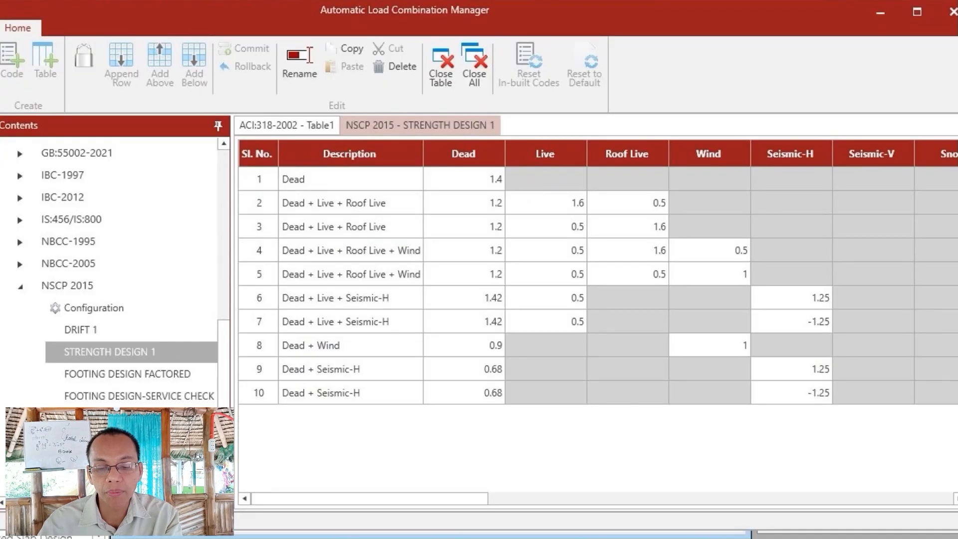
{"action": "mouse_move", "coordinate": [515, 216]}
{"action": "left_mouse_down"}
{"action": "mouse_move", "coordinate": [569, 205]}
{"action": "mouse_move", "coordinate": [575, 178]}
{"action": "left_mouse_up"}
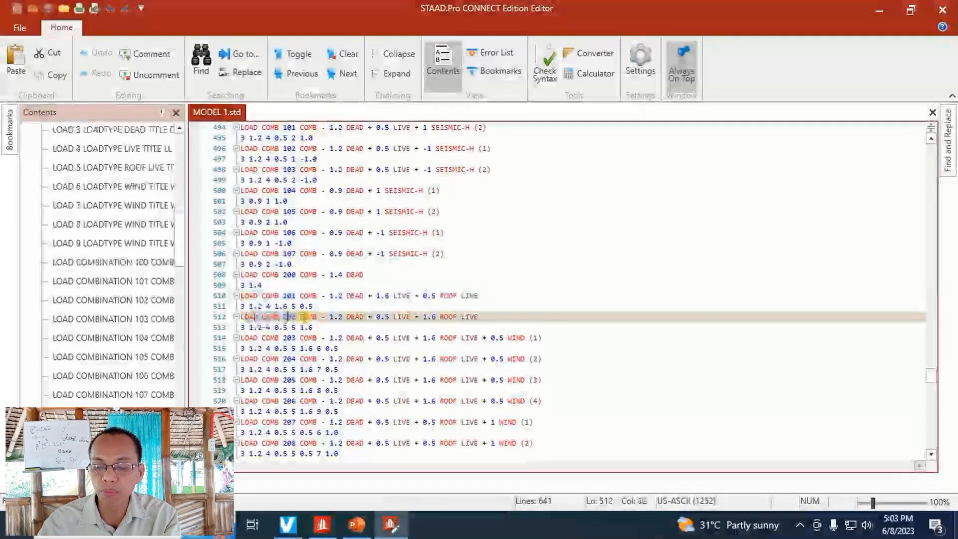
{"action": "left_click", "coordinate": [479, 315]}
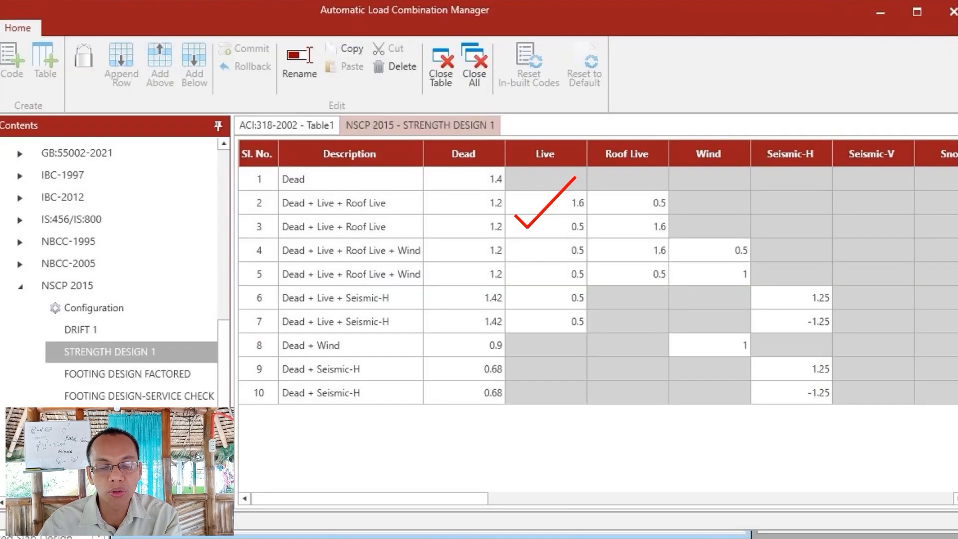
{"action": "mouse_move", "coordinate": [514, 241]}
{"action": "left_mouse_down"}
{"action": "mouse_move", "coordinate": [547, 229]}
{"action": "mouse_move", "coordinate": [572, 200]}
{"action": "left_mouse_up"}
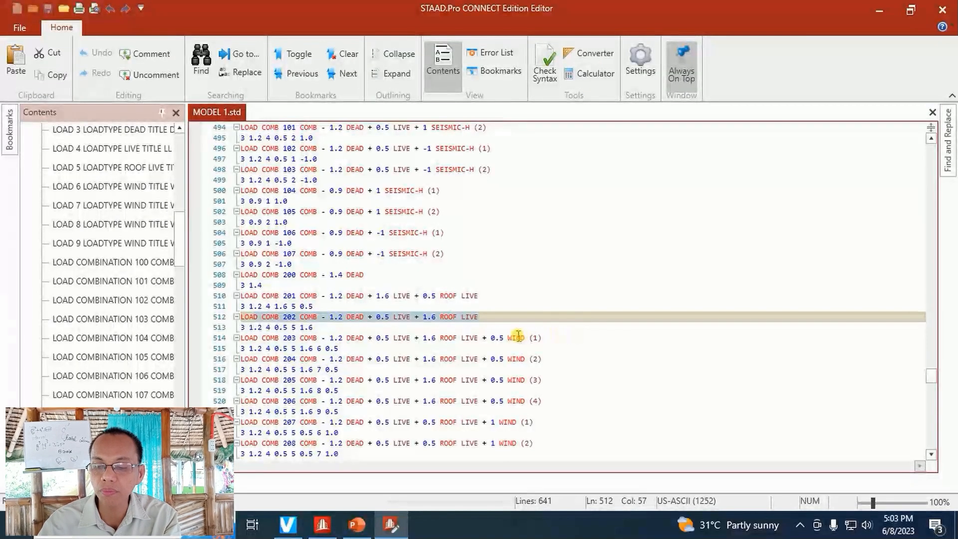
Check the dead, live, roof live and wind combinations 203 to 210 against rows 4 and 5 of STRENGTH DESIGN 1
{"action": "left_click", "coordinate": [512, 337]}
{"action": "left_click", "coordinate": [512, 359]}
{"action": "left_click", "coordinate": [515, 380]}
{"action": "left_click", "coordinate": [516, 401]}
{"action": "scroll", "coordinate": [517, 399], "scroll_direction": "down", "scroll_amount": 2}
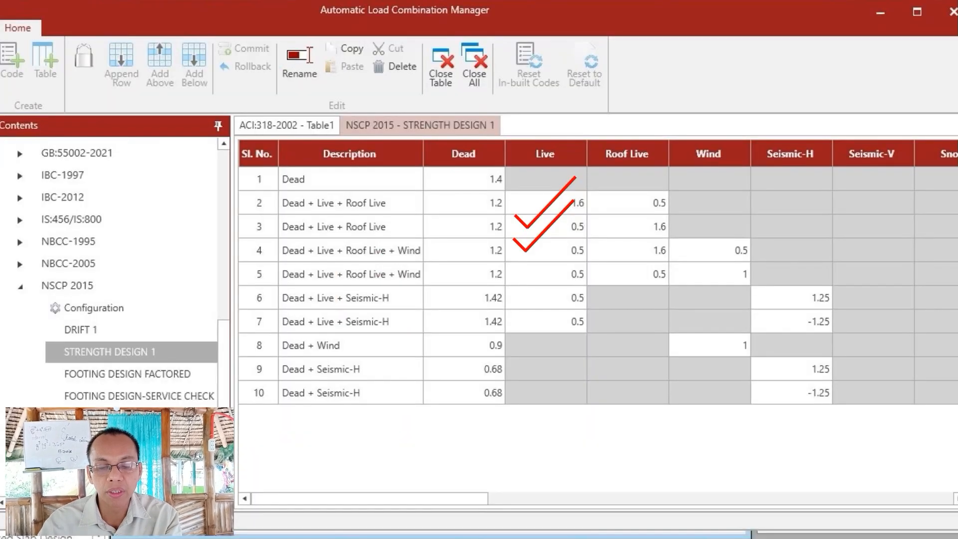
{"action": "mouse_move", "coordinate": [512, 260]}
{"action": "left_mouse_down"}
{"action": "mouse_move", "coordinate": [549, 257]}
{"action": "mouse_move", "coordinate": [571, 226]}
{"action": "left_mouse_up"}
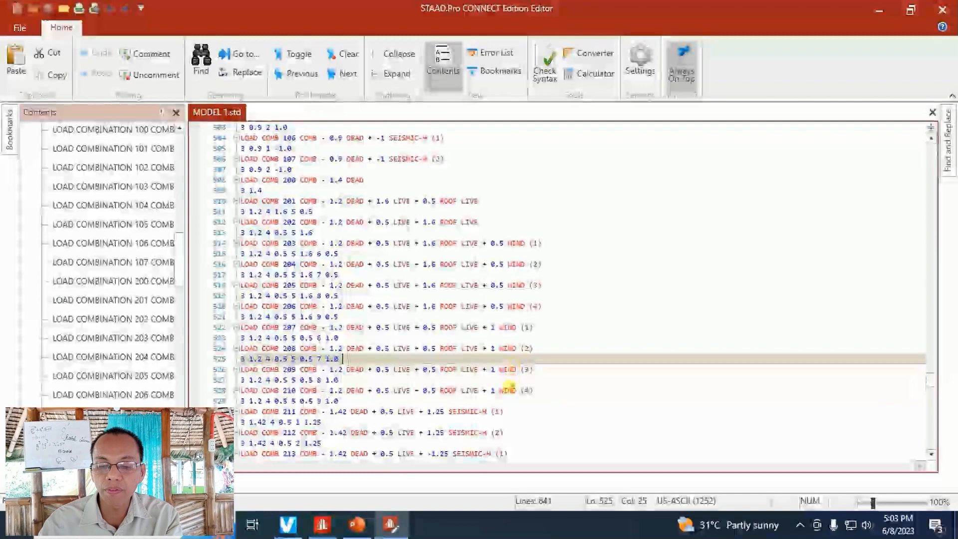
{"action": "left_click", "coordinate": [511, 389]}
{"action": "scroll", "coordinate": [511, 389], "scroll_direction": "down", "scroll_amount": 4}
Check the dead, live and seismic combinations 211 to 214 against rows 6 and 7 of STRENGTH DESIGN 1
{"action": "mouse_move", "coordinate": [510, 288]}
{"action": "left_mouse_down"}
{"action": "mouse_move", "coordinate": [541, 292]}
{"action": "mouse_move", "coordinate": [570, 250]}
{"action": "left_mouse_up"}
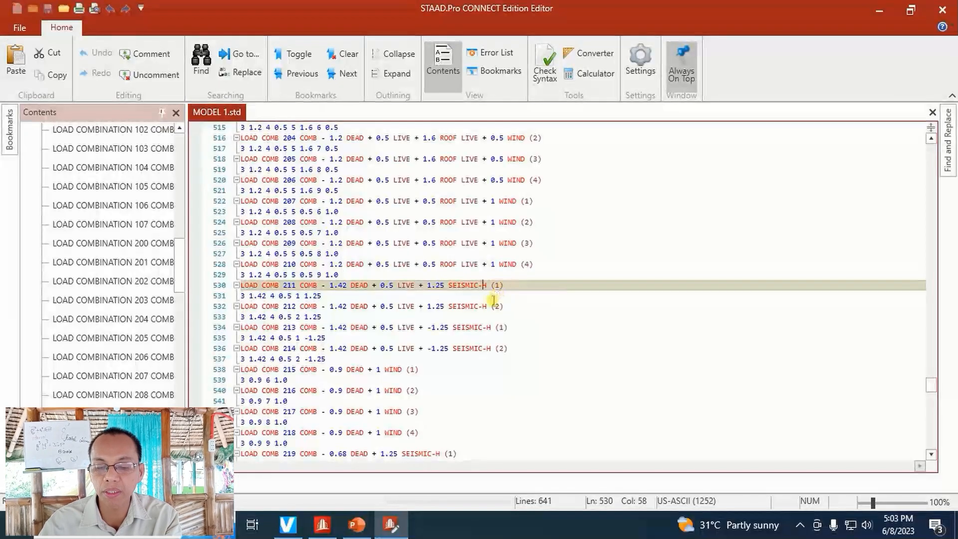
{"action": "left_click", "coordinate": [491, 306]}
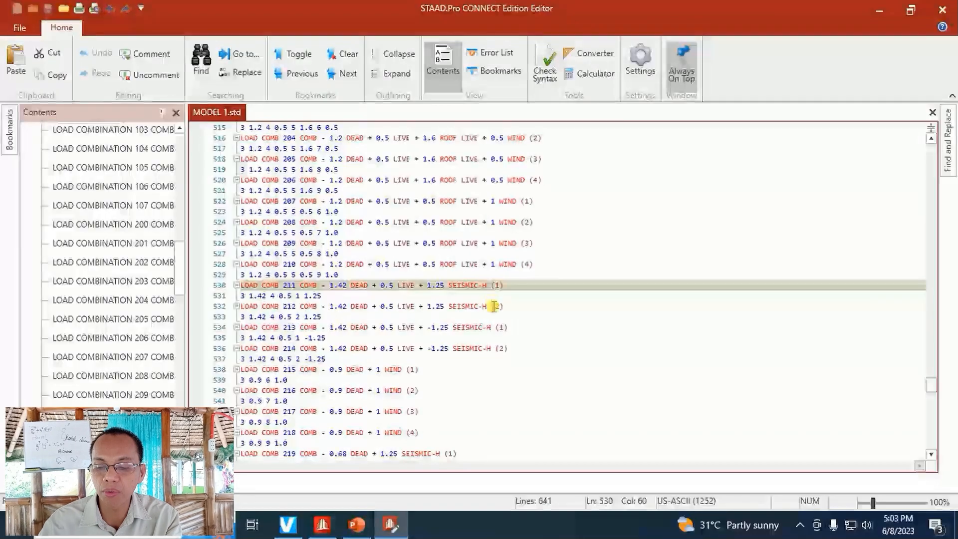
{"action": "left_click", "coordinate": [493, 306]}
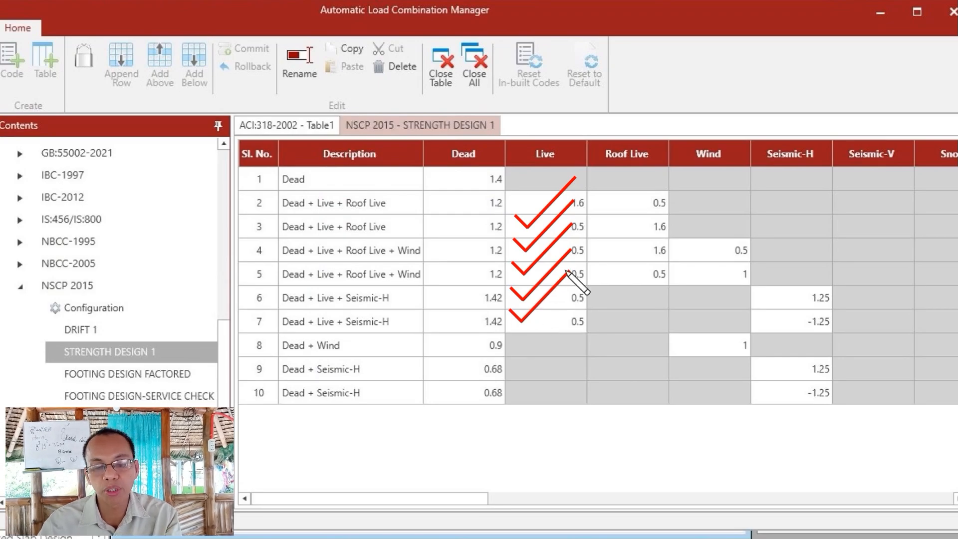
{"action": "mouse_move", "coordinate": [798, 309]}
{"action": "left_mouse_down"}
{"action": "mouse_move", "coordinate": [829, 336]}
{"action": "mouse_move", "coordinate": [841, 312]}
{"action": "mouse_move", "coordinate": [799, 309]}
{"action": "left_mouse_up"}
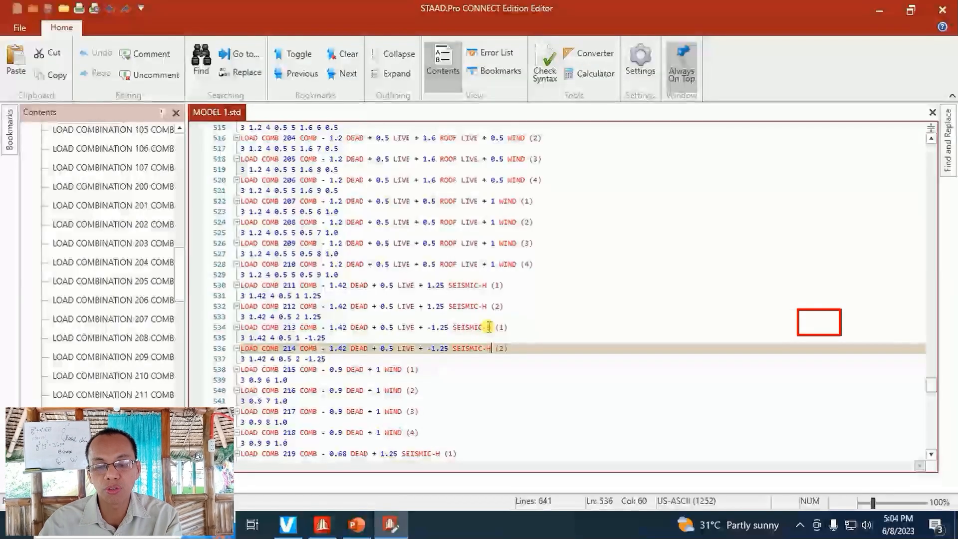
{"action": "left_click", "coordinate": [489, 328]}
{"action": "left_click", "coordinate": [487, 347]}
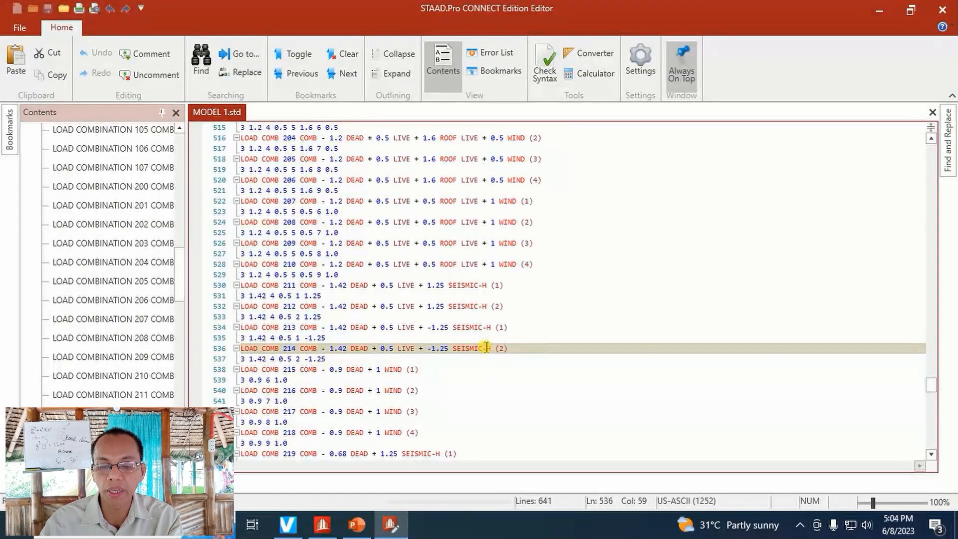
Check the dead and wind combinations 215 to 218 in the command file against row 8 of STRENGTH DESIGN 1
{"action": "scroll", "coordinate": [487, 348], "scroll_direction": "down", "scroll_amount": 1}
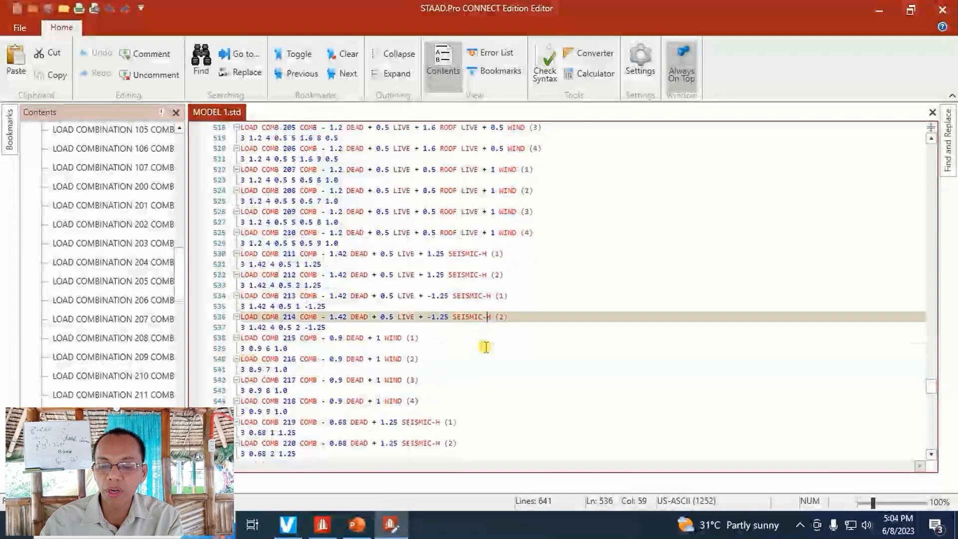
{"action": "scroll", "coordinate": [485, 348], "scroll_direction": "down", "scroll_amount": 1}
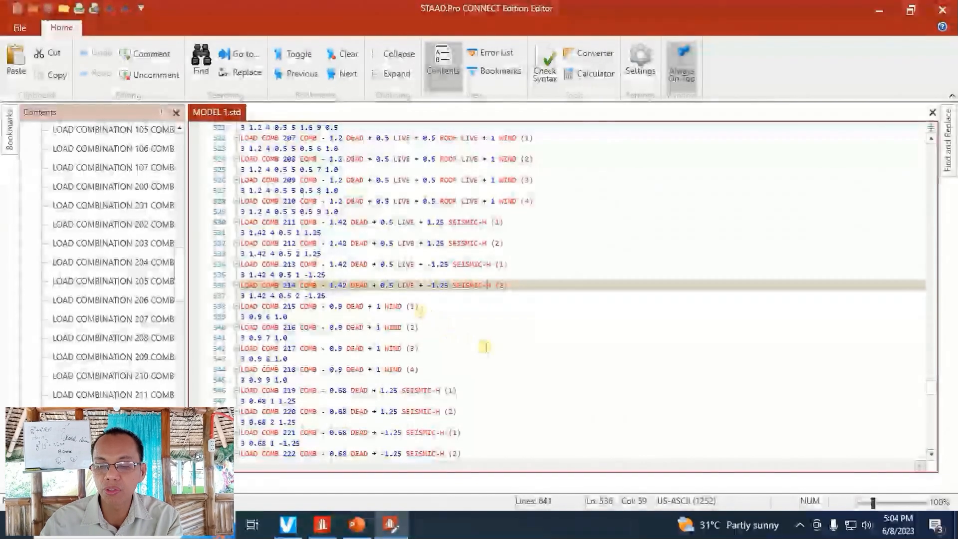
{"action": "left_click", "coordinate": [413, 306]}
{"action": "left_click", "coordinate": [417, 327]}
{"action": "left_click", "coordinate": [417, 348]}
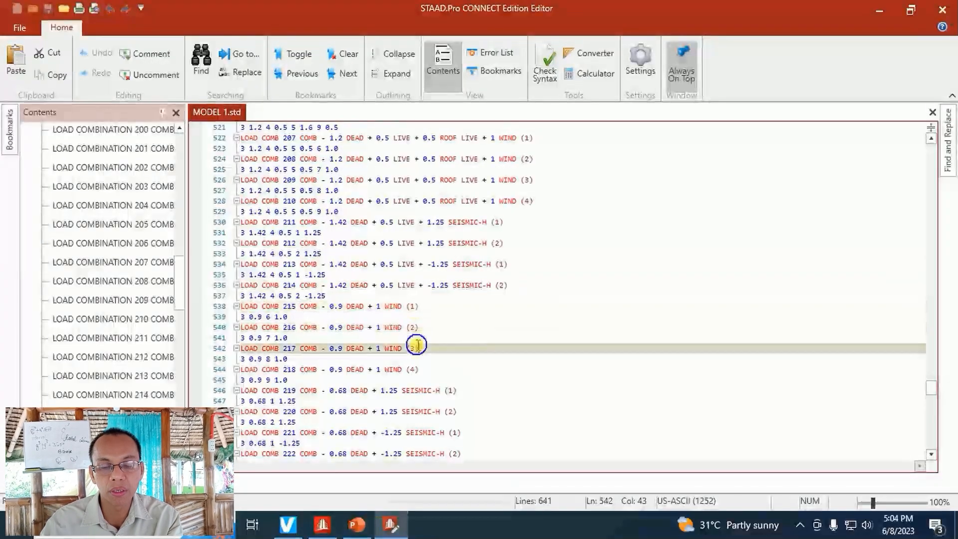
{"action": "left_click", "coordinate": [417, 370]}
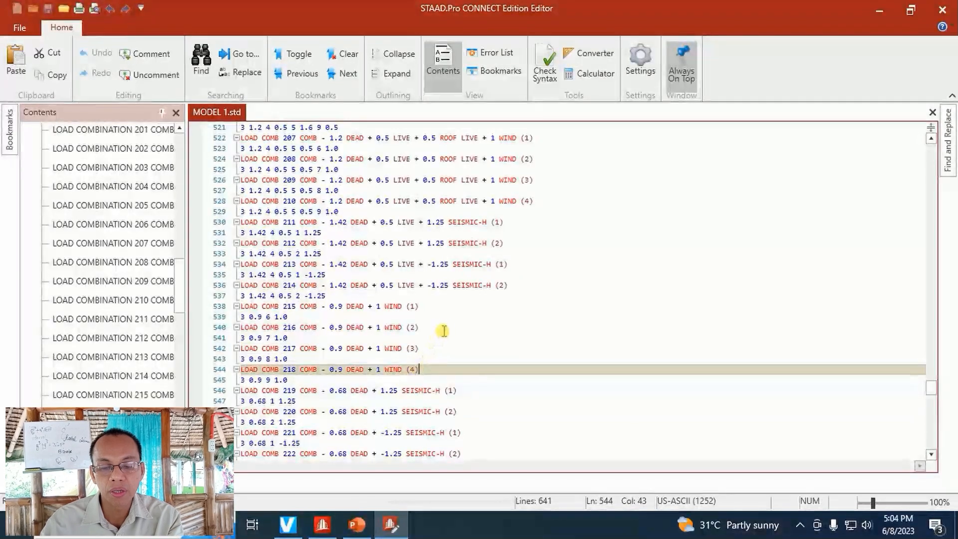
Check the dead and seismic combinations 219 to 222 against rows 9 and 10 of STRENGTH DESIGN 1
{"action": "scroll", "coordinate": [449, 328], "scroll_direction": "down", "scroll_amount": 1}
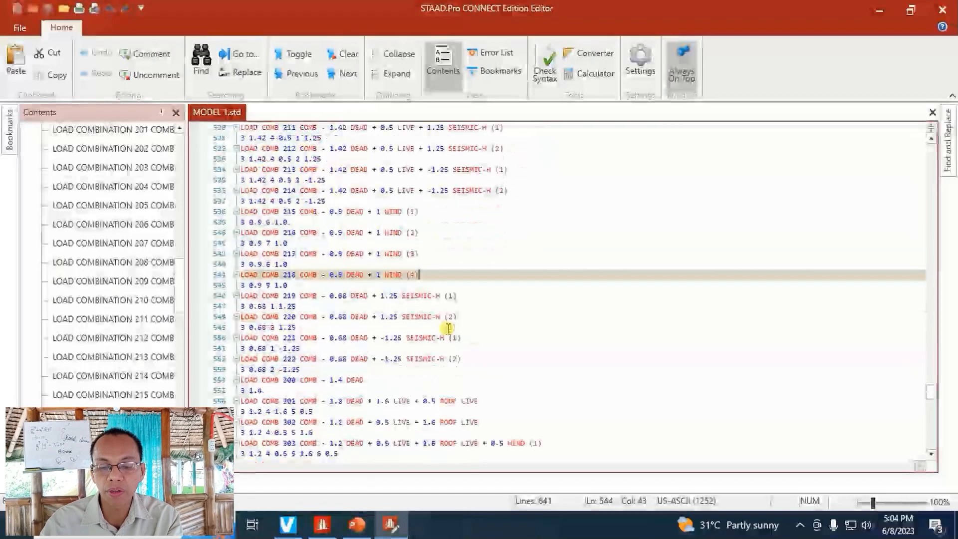
{"action": "left_click", "coordinate": [443, 296]}
{"action": "left_click", "coordinate": [440, 316]}
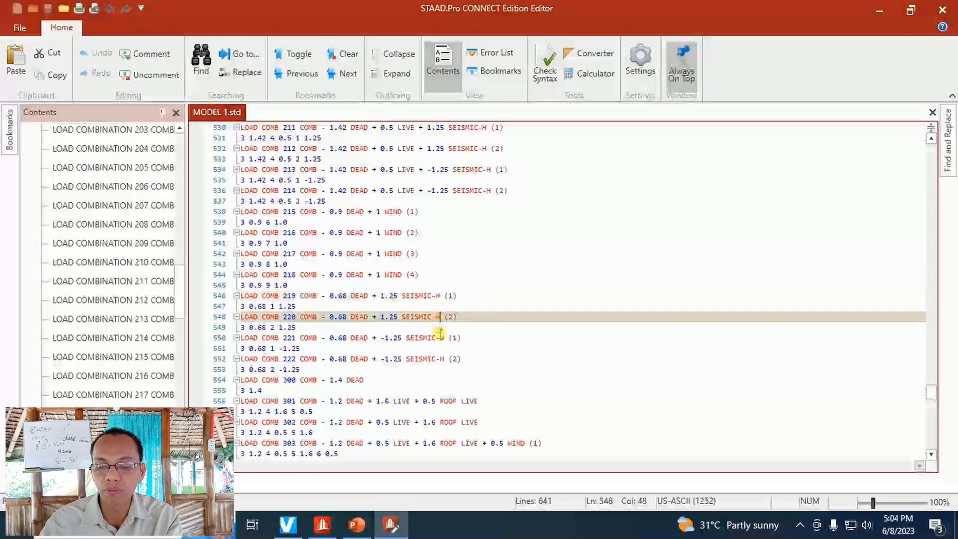
{"action": "left_click", "coordinate": [441, 338]}
{"action": "left_click", "coordinate": [441, 359]}
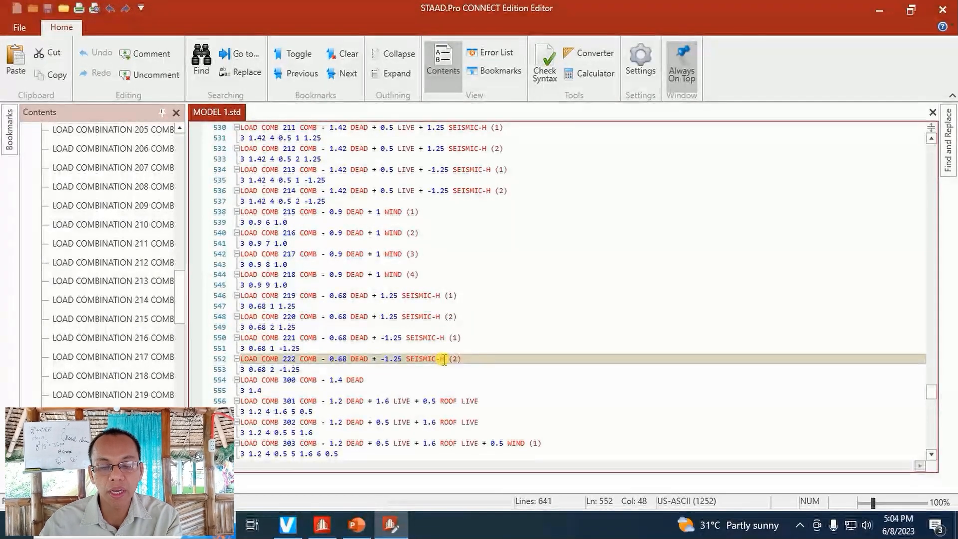
{"action": "double_click", "coordinate": [454, 359]}
{"action": "type", "text": "2"}
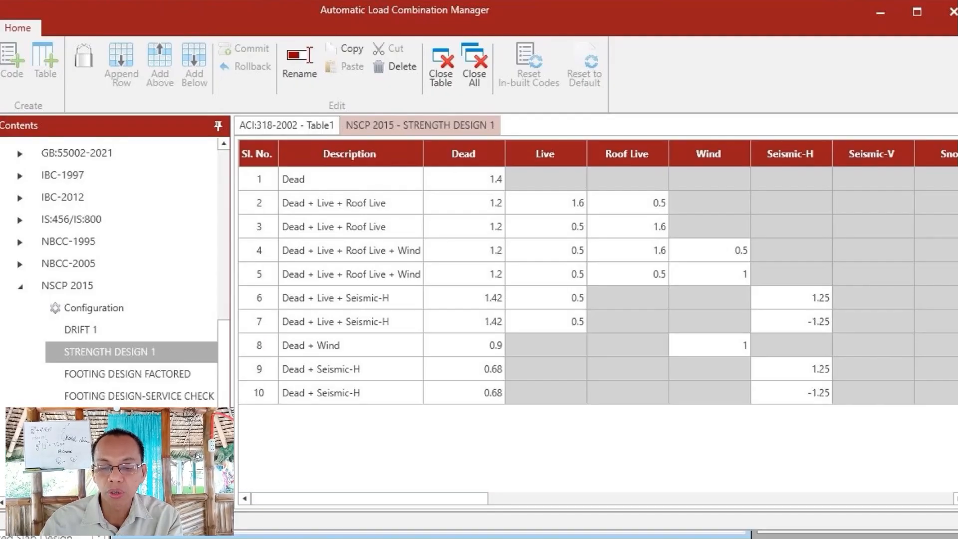
Compare the seismic rows of the NSCP 2015 STRENGTH DESIGN 1 table with those of the STRENGTH DESIGN 2 table
{"action": "left_click_drag", "start_coordinate": [236, 316], "coordinate": [705, 315]}
{"action": "left_click_drag", "start_coordinate": [324, 328], "coordinate": [848, 328]}
{"action": "left_click_drag", "start_coordinate": [237, 393], "coordinate": [601, 392]}
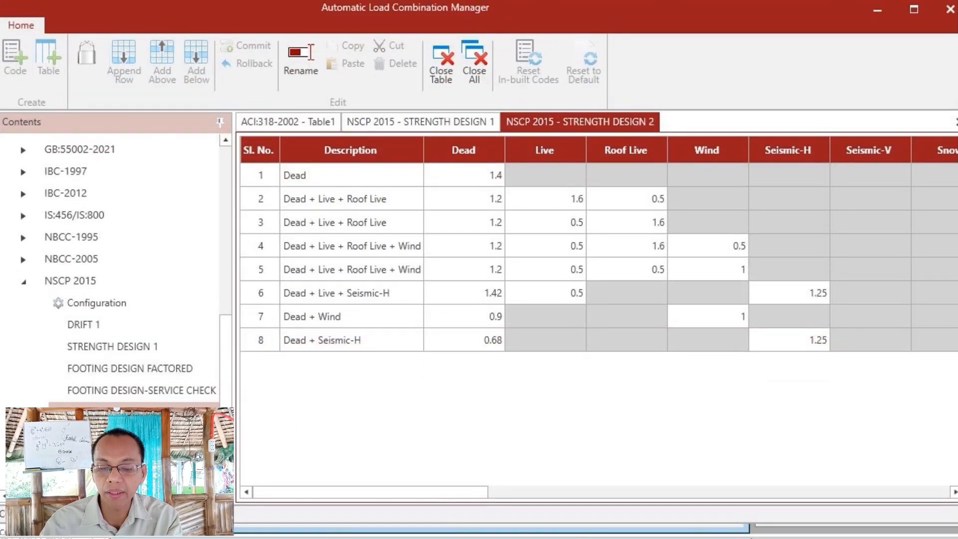
{"action": "left_click_drag", "start_coordinate": [267, 145], "coordinate": [235, 257]}
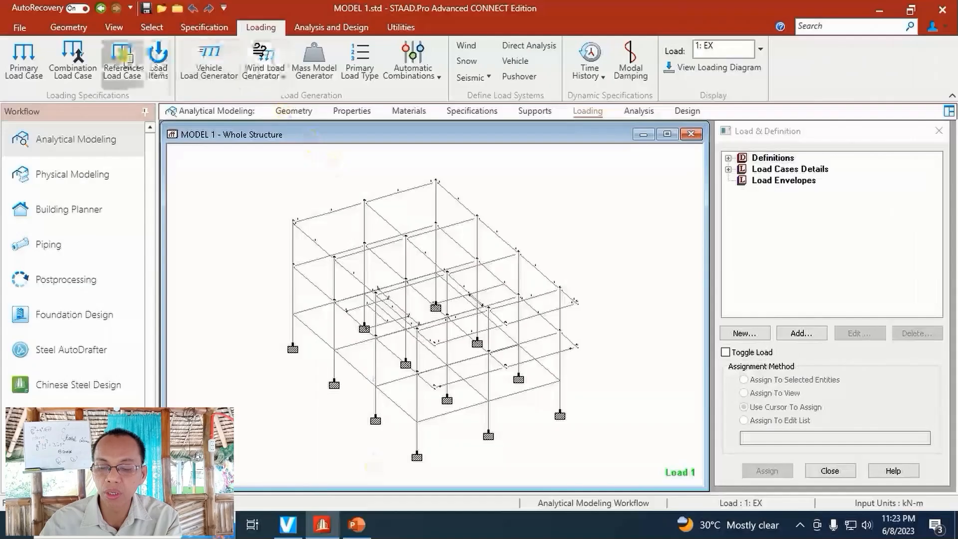
Open MODEL 2 from the NON ORTHOGONAL folder of STRUCTURE 2 on the Desktop
{"action": "left_click", "coordinate": [22, 30]}
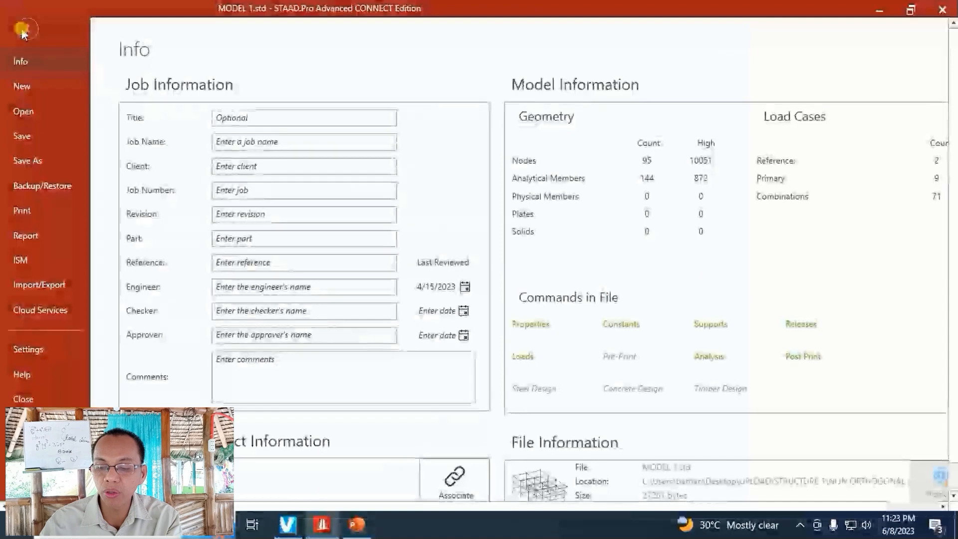
{"action": "left_click", "coordinate": [22, 111]}
{"action": "left_click", "coordinate": [199, 299]}
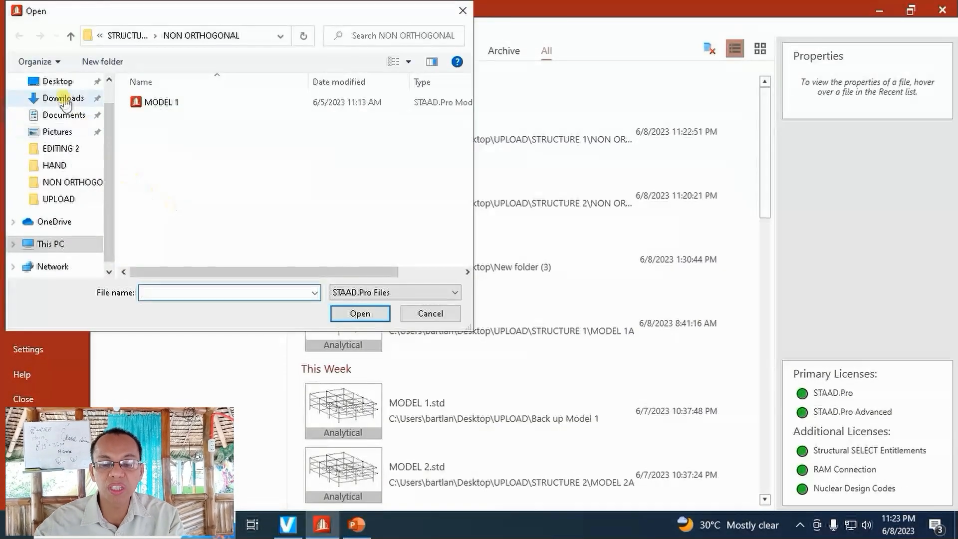
{"action": "left_click", "coordinate": [61, 82]}
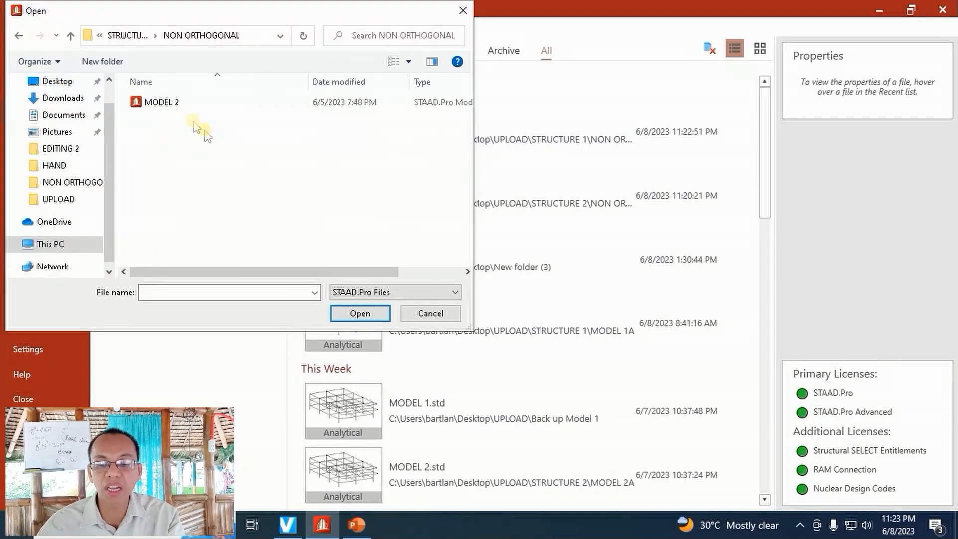
{"action": "double_click", "coordinate": [179, 103]}
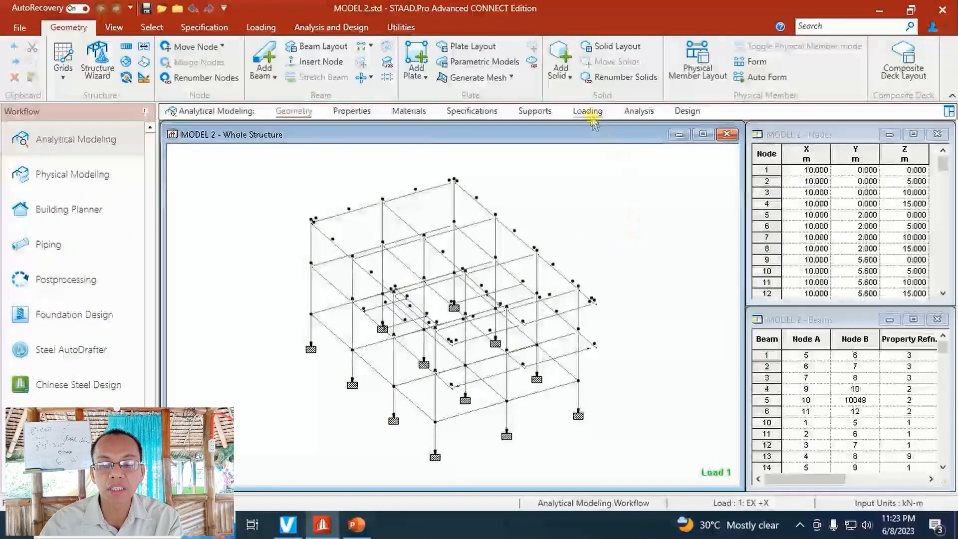
List MODEL 2's load cases and go through the four seismic cases EX +X, EX -X, EZ +Z and EZ -Z
{"action": "left_click", "coordinate": [587, 111]}
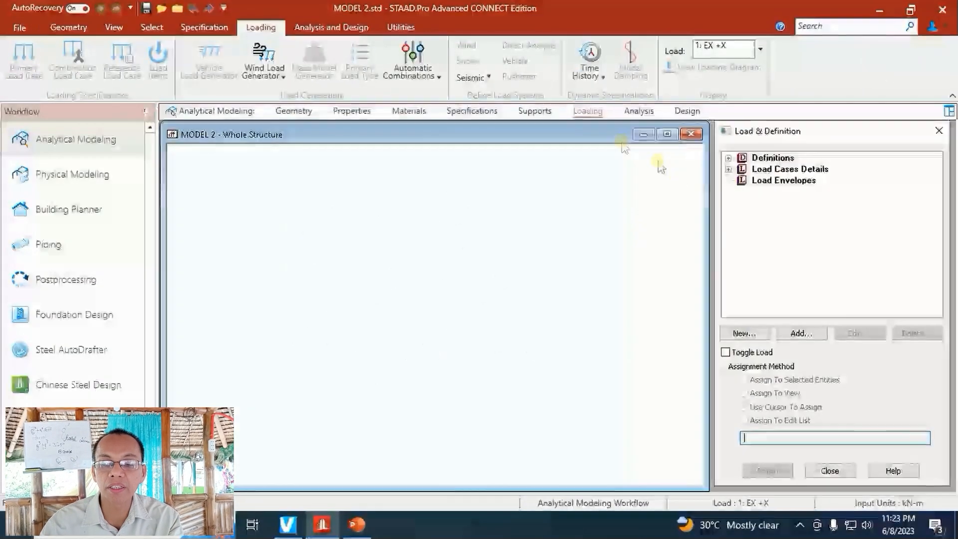
{"action": "left_click", "coordinate": [728, 169]}
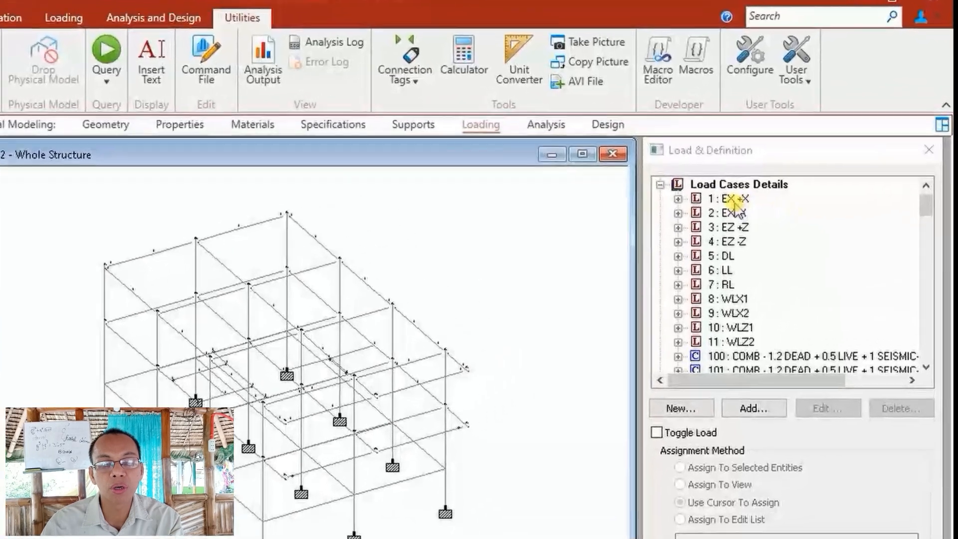
{"action": "left_click", "coordinate": [789, 170]}
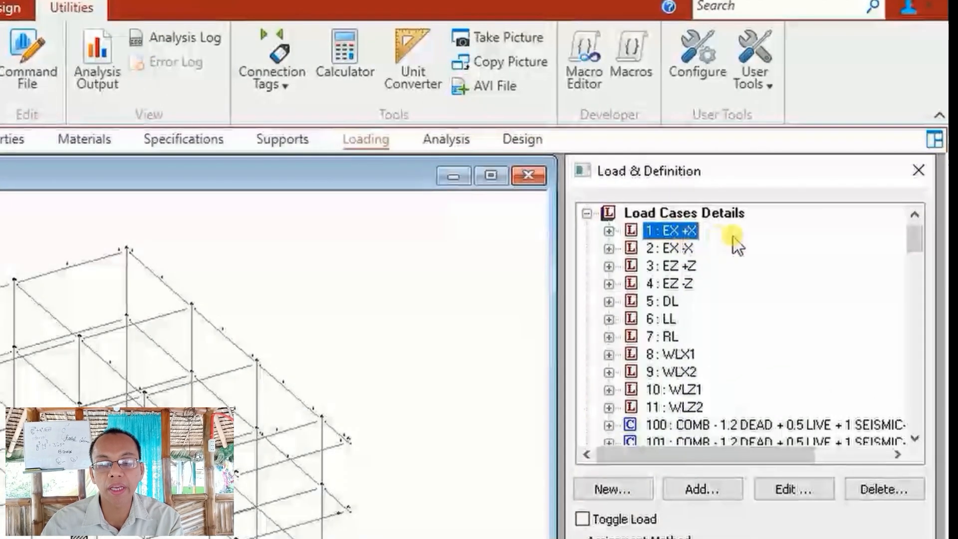
{"action": "left_click", "coordinate": [683, 248]}
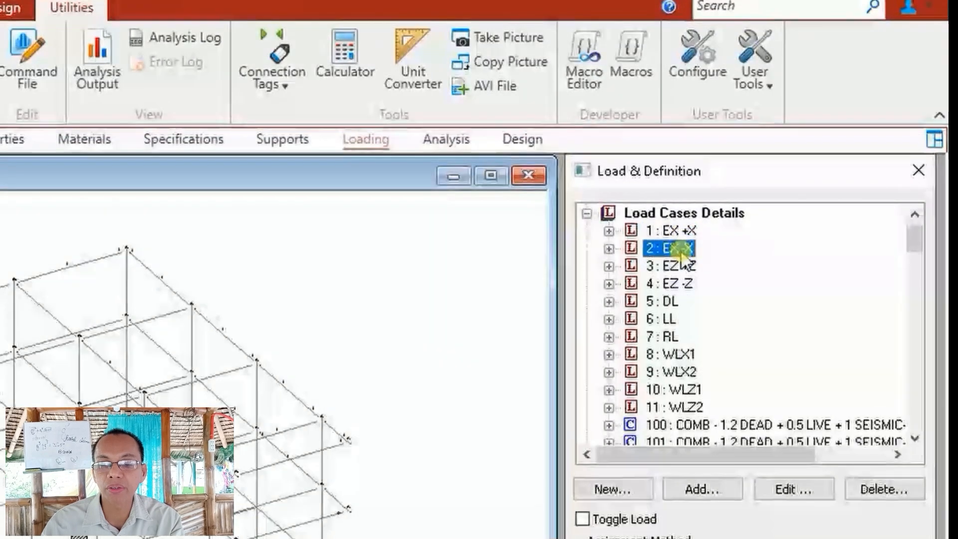
{"action": "left_click", "coordinate": [690, 266]}
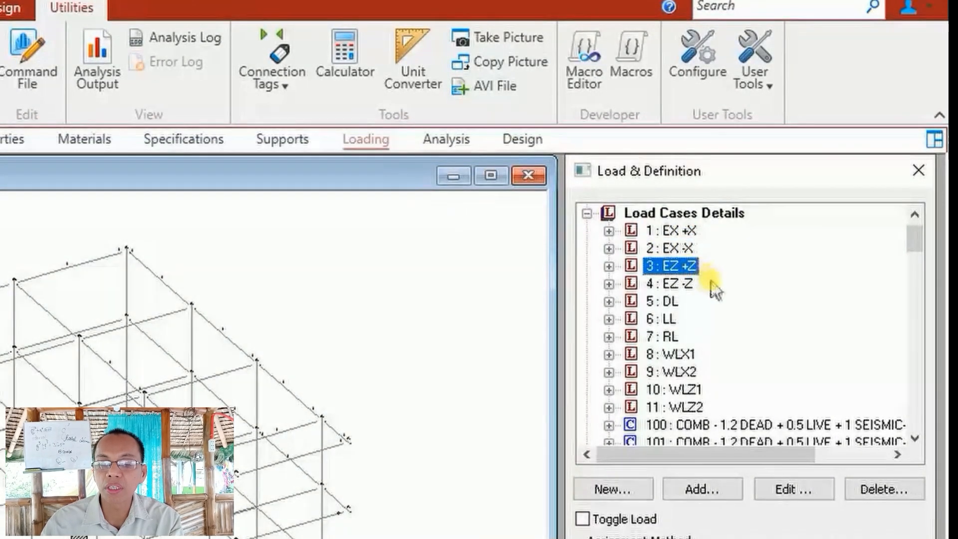
{"action": "left_click", "coordinate": [687, 285]}
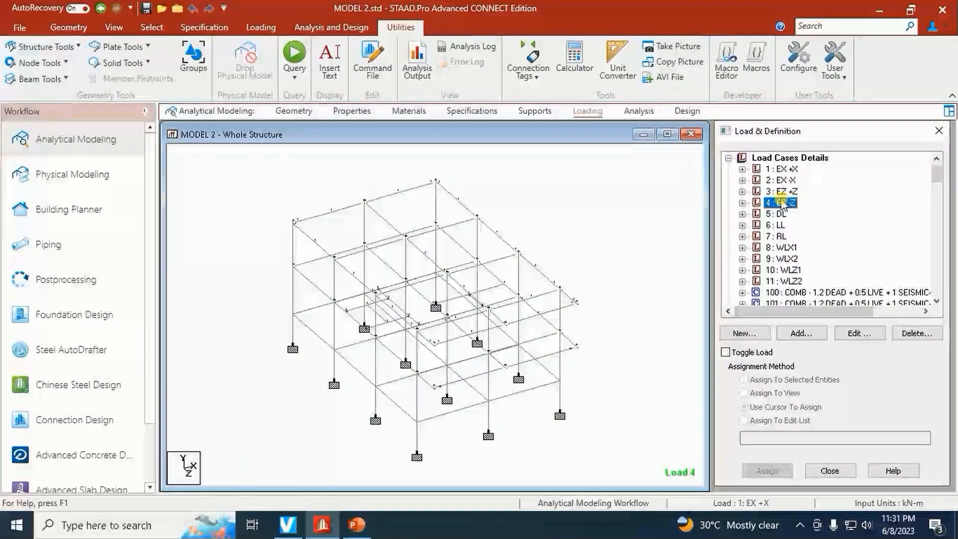
Open MODEL 2's command file in the editor and go to the definition of load combination 200
{"action": "left_click", "coordinate": [372, 59]}
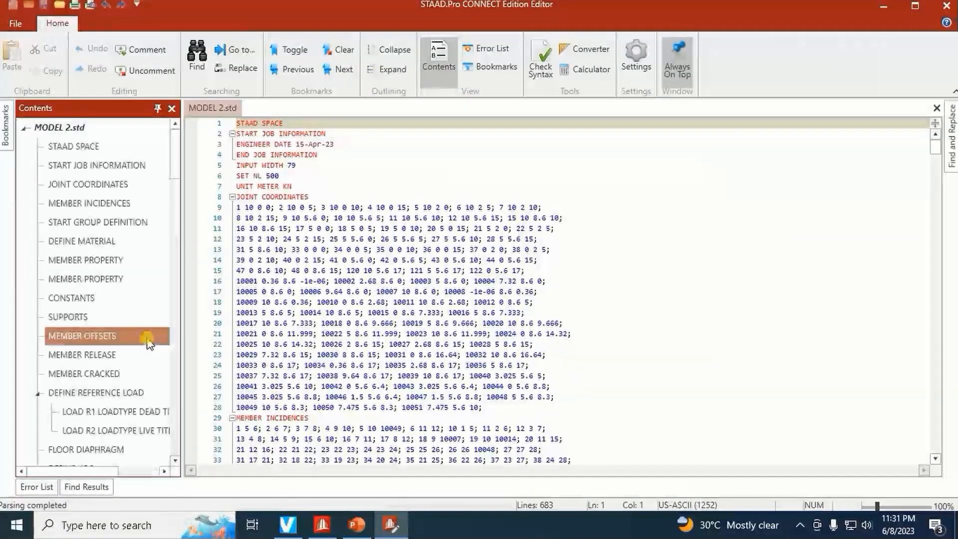
{"action": "scroll", "coordinate": [144, 369], "scroll_direction": "down", "scroll_amount": 8}
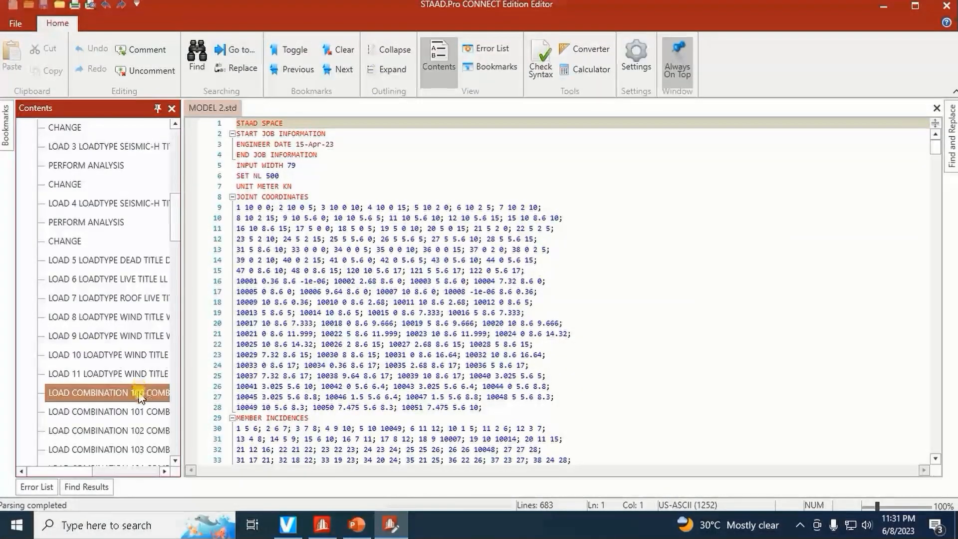
{"action": "scroll", "coordinate": [132, 392], "scroll_direction": "down", "scroll_amount": 4}
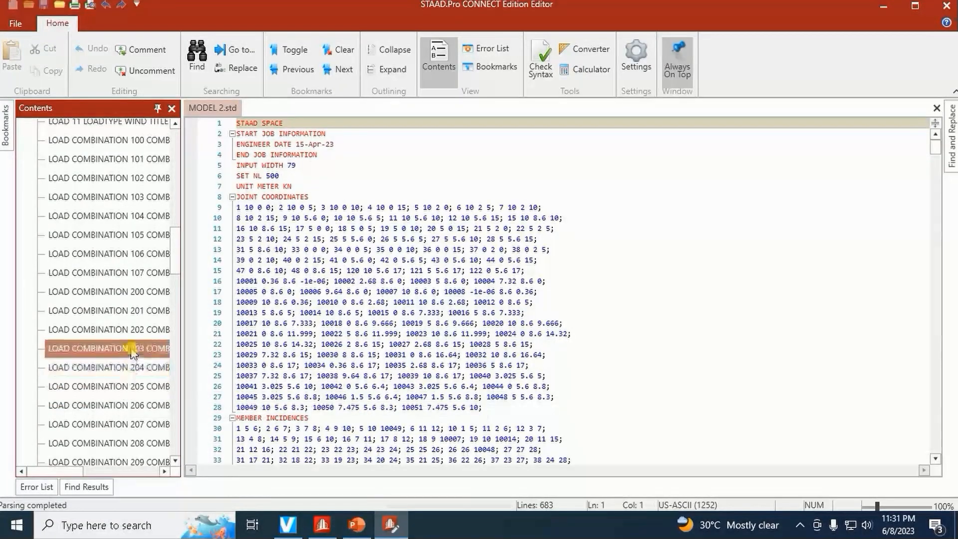
{"action": "left_click", "coordinate": [120, 291]}
Review MODEL 2's strength design load combinations from 200 to 221 in the command file and close the editor
{"action": "scroll", "coordinate": [380, 339], "scroll_direction": "down", "scroll_amount": 13}
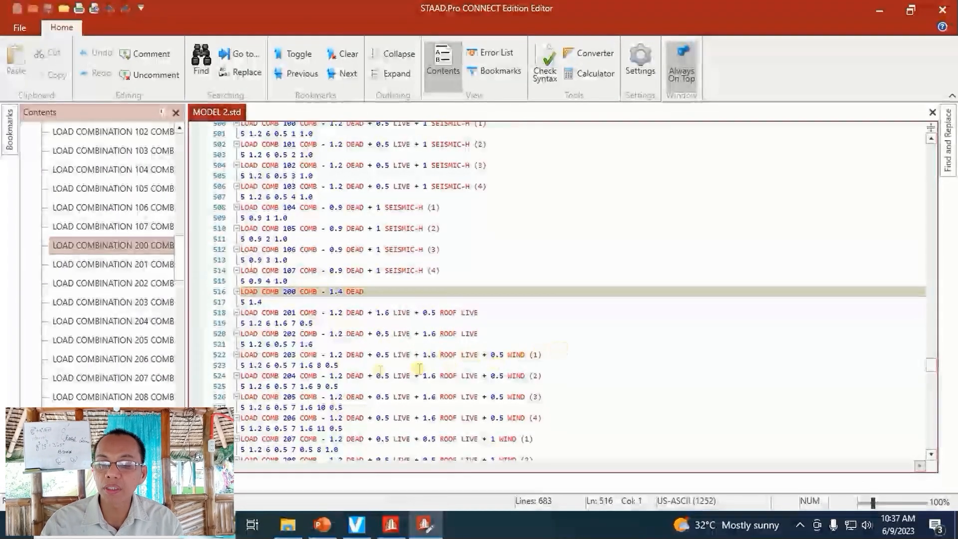
{"action": "scroll", "coordinate": [517, 376], "scroll_direction": "down", "scroll_amount": 2}
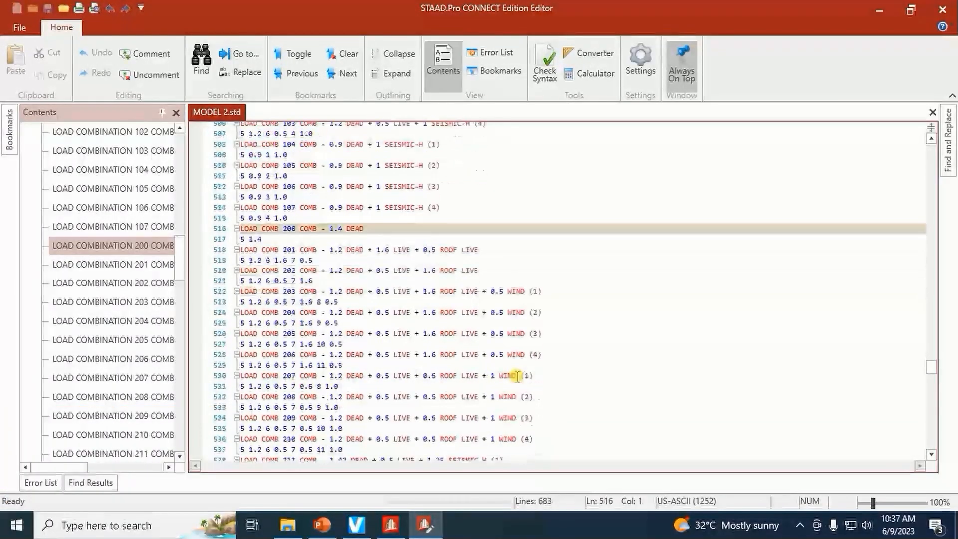
{"action": "scroll", "coordinate": [518, 374], "scroll_direction": "down", "scroll_amount": 1}
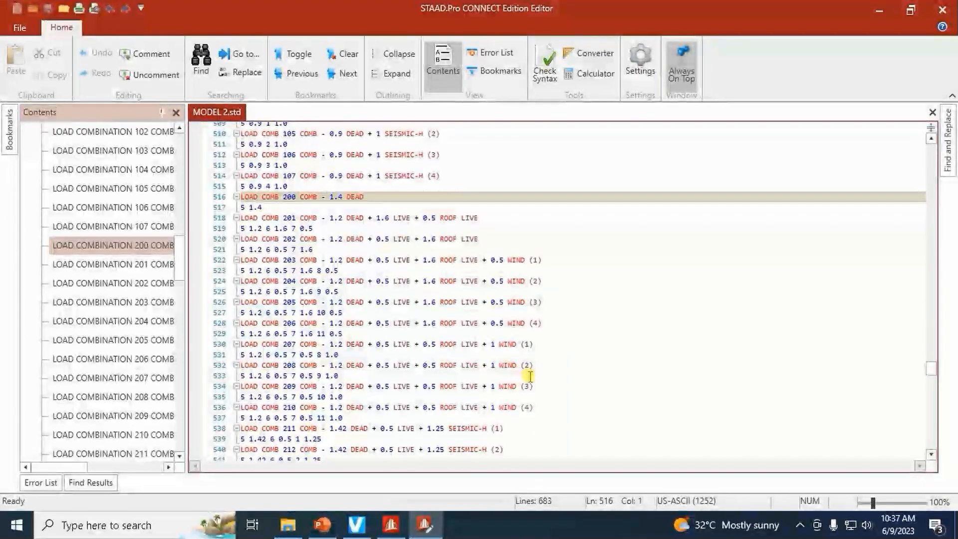
{"action": "scroll", "coordinate": [619, 361], "scroll_direction": "down", "scroll_amount": 3}
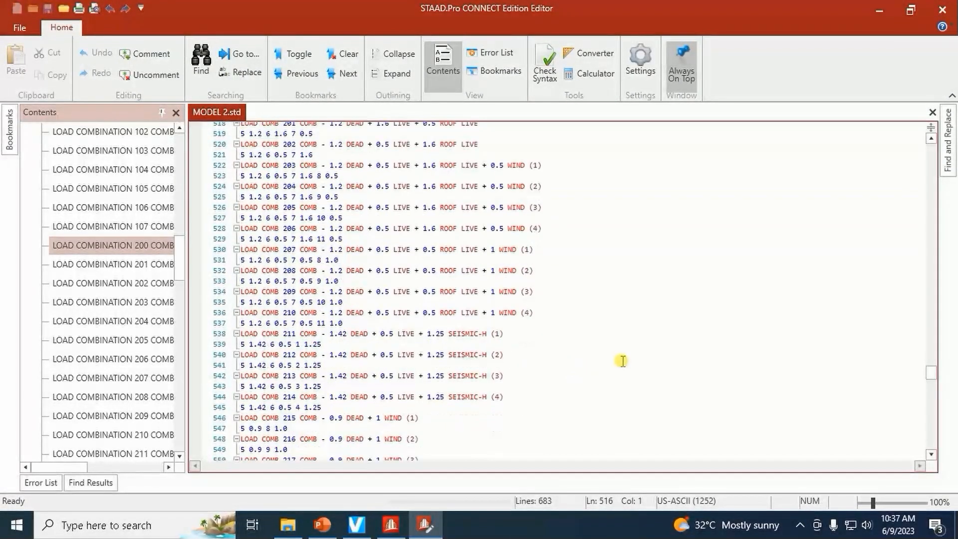
{"action": "scroll", "coordinate": [623, 361], "scroll_direction": "up", "scroll_amount": 1}
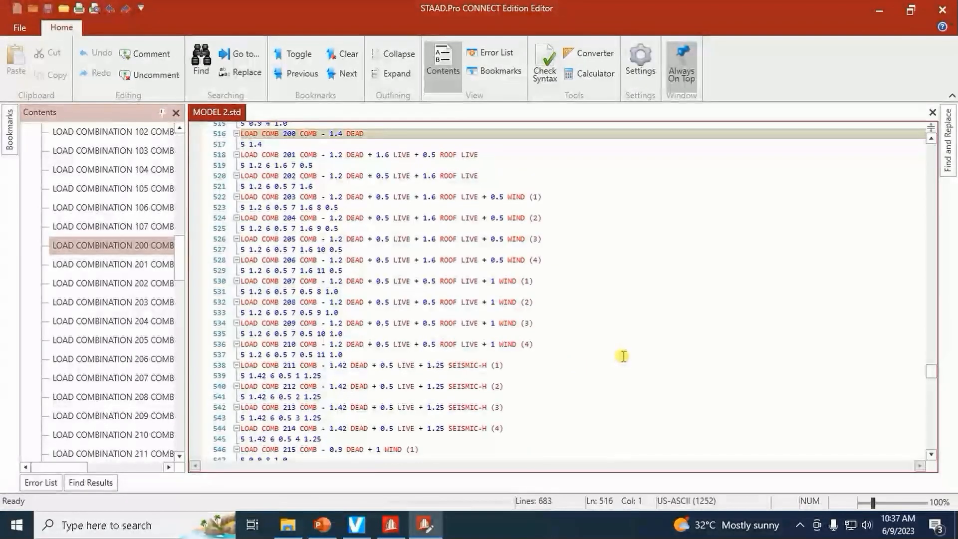
{"action": "scroll", "coordinate": [623, 355], "scroll_direction": "down", "scroll_amount": 1}
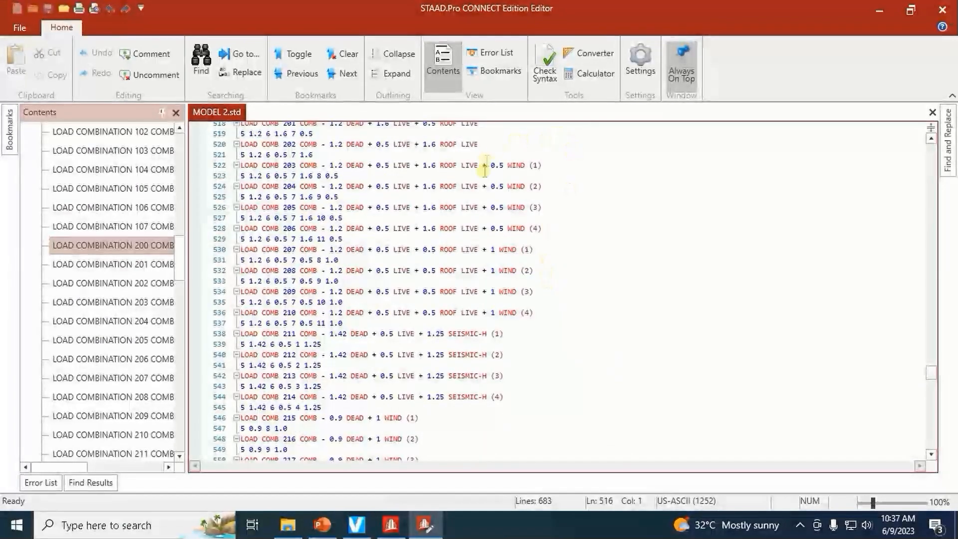
{"action": "scroll", "coordinate": [441, 357], "scroll_direction": "down", "scroll_amount": 3}
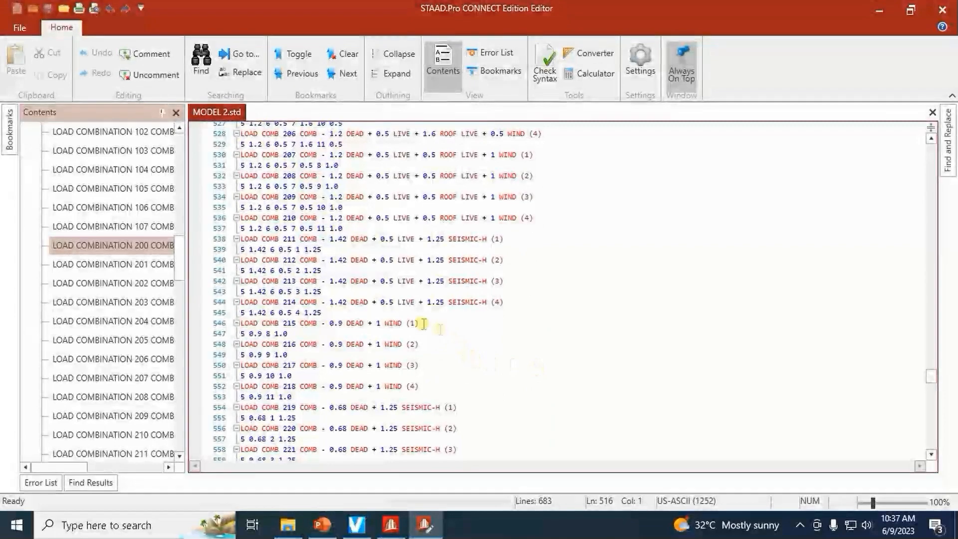
{"action": "scroll", "coordinate": [469, 371], "scroll_direction": "down", "scroll_amount": 2}
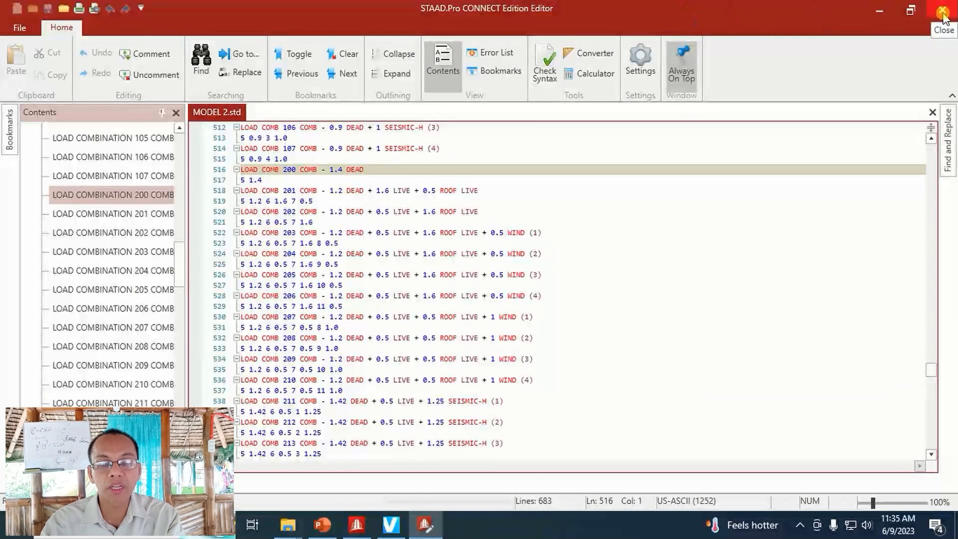
{"action": "left_click", "coordinate": [942, 10]}
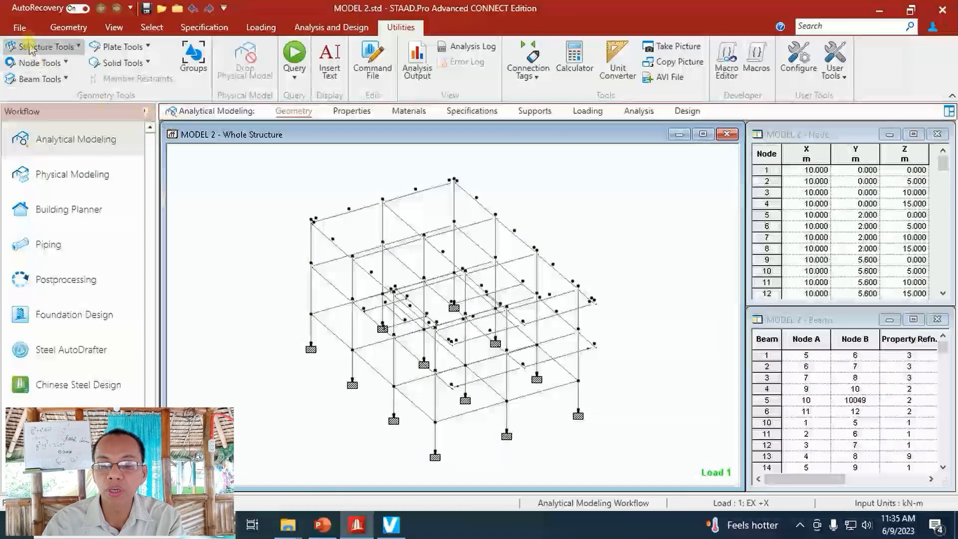
Open MODEL 1 from the MODEL 1A folder of STRUCTURE 1 on the Desktop and list its load cases
{"action": "left_click", "coordinate": [20, 27]}
{"action": "left_click", "coordinate": [24, 111]}
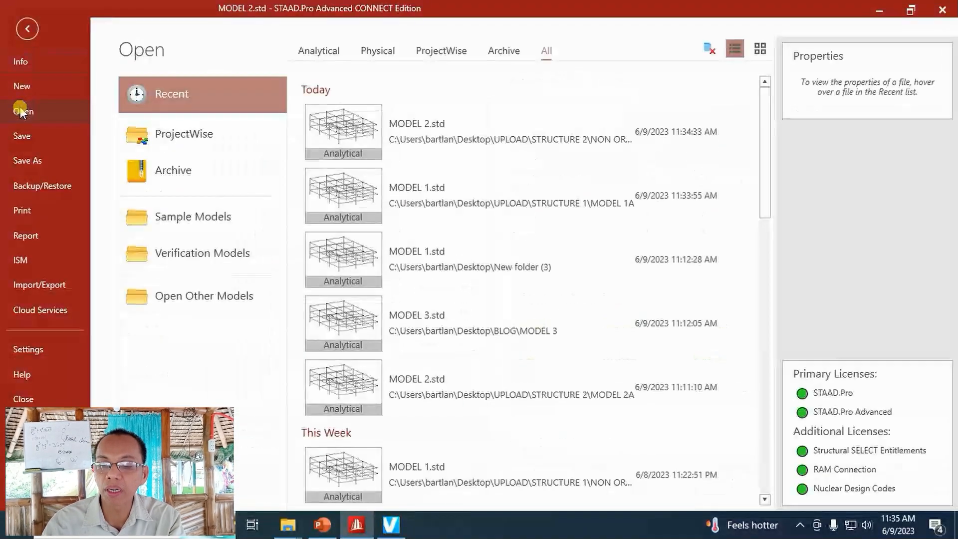
{"action": "left_click", "coordinate": [175, 304]}
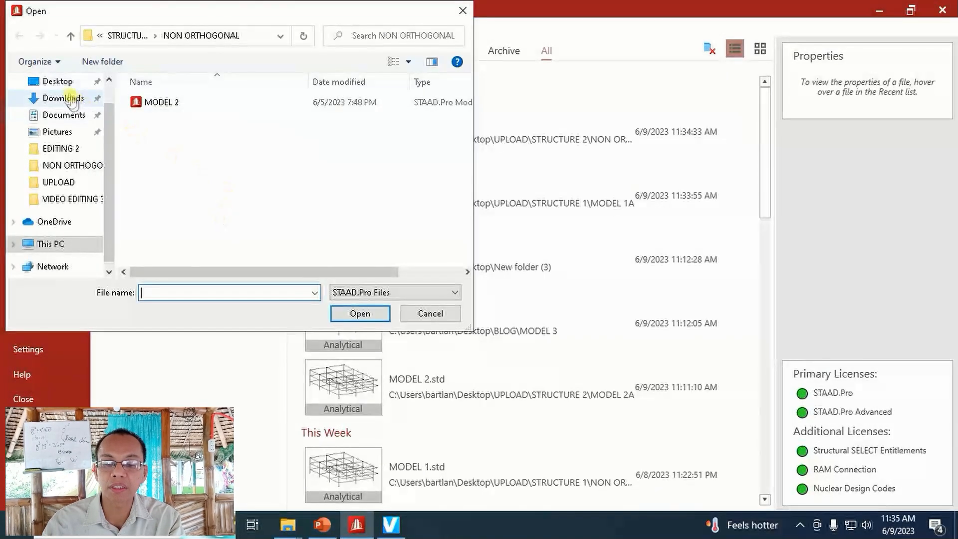
{"action": "left_click", "coordinate": [59, 81]}
{"action": "double_click", "coordinate": [161, 176]}
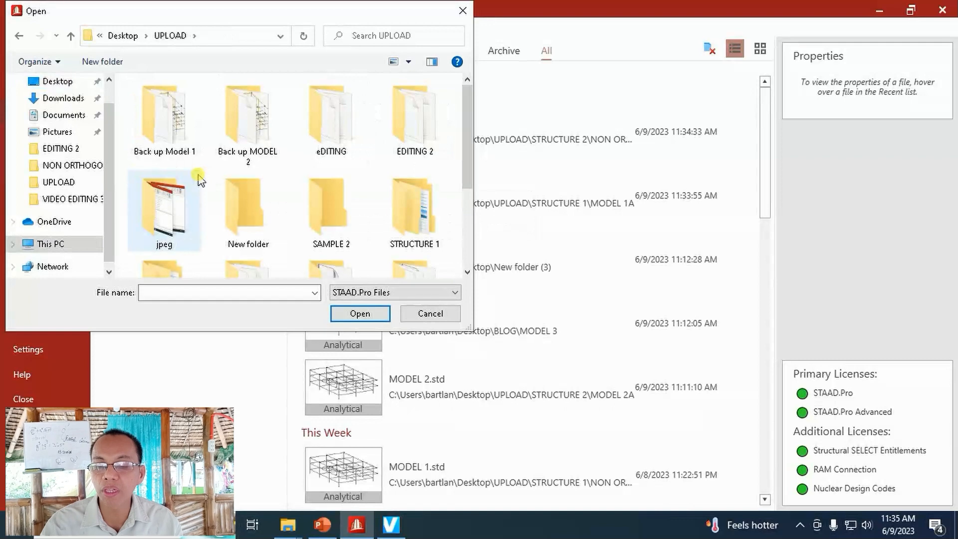
{"action": "scroll", "coordinate": [202, 179], "scroll_direction": "down", "scroll_amount": 1}
{"action": "double_click", "coordinate": [400, 160]}
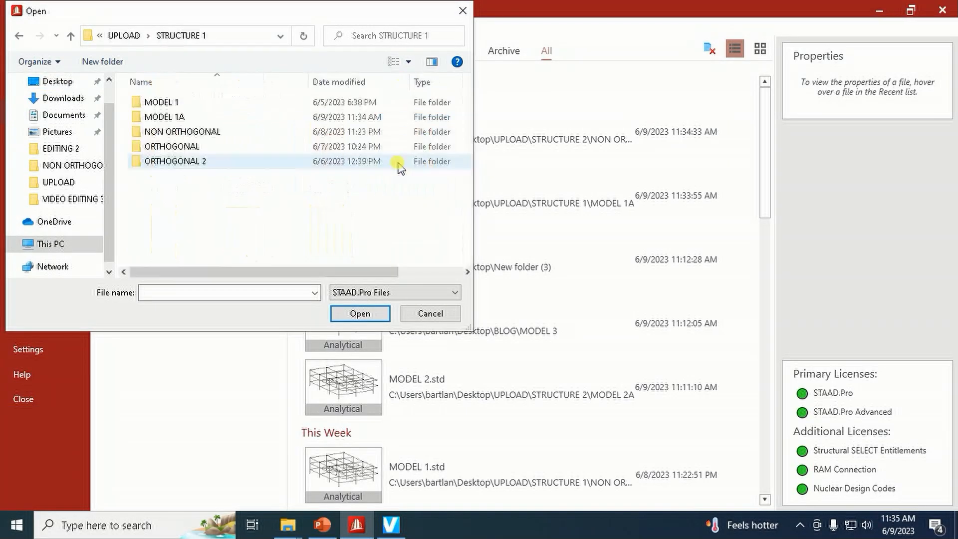
{"action": "double_click", "coordinate": [195, 120]}
{"action": "double_click", "coordinate": [171, 103]}
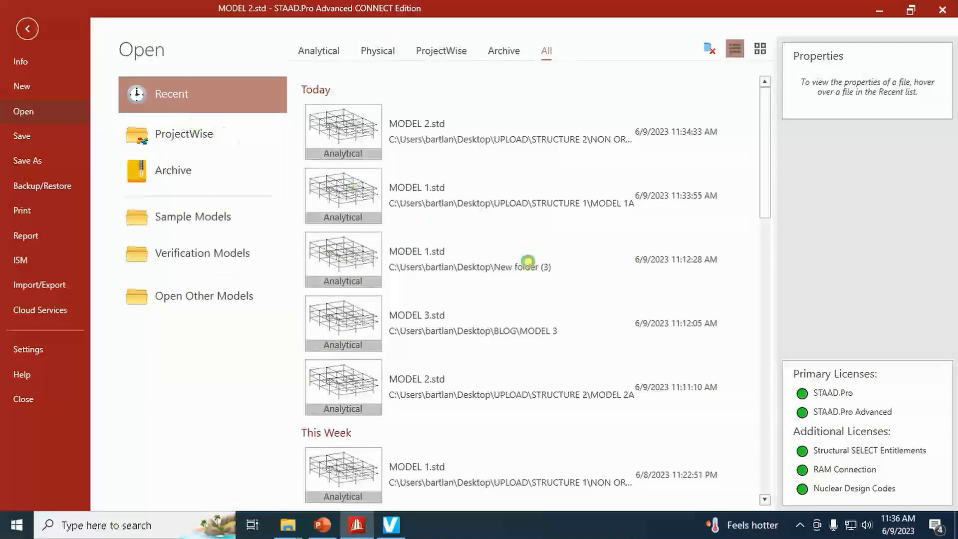
{"action": "left_click", "coordinate": [529, 261]}
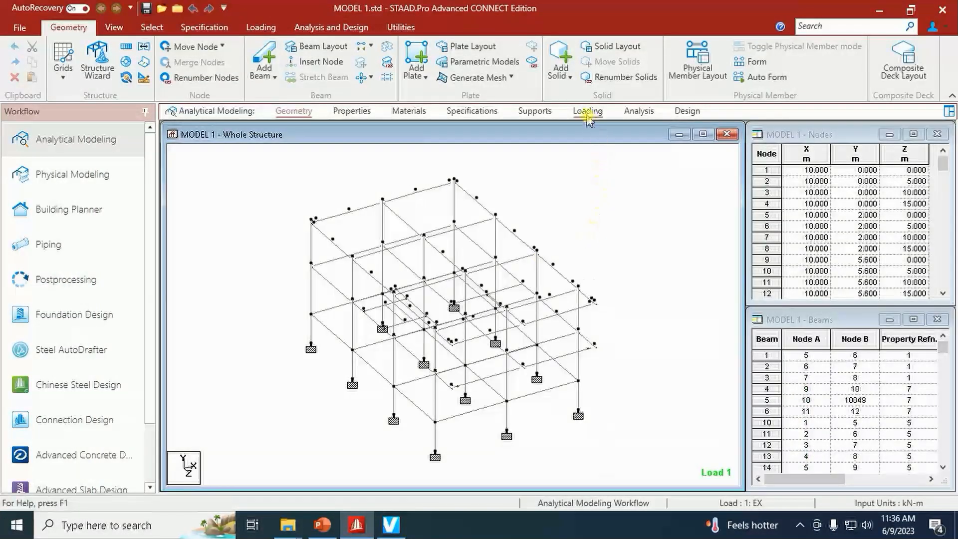
{"action": "left_click", "coordinate": [588, 113]}
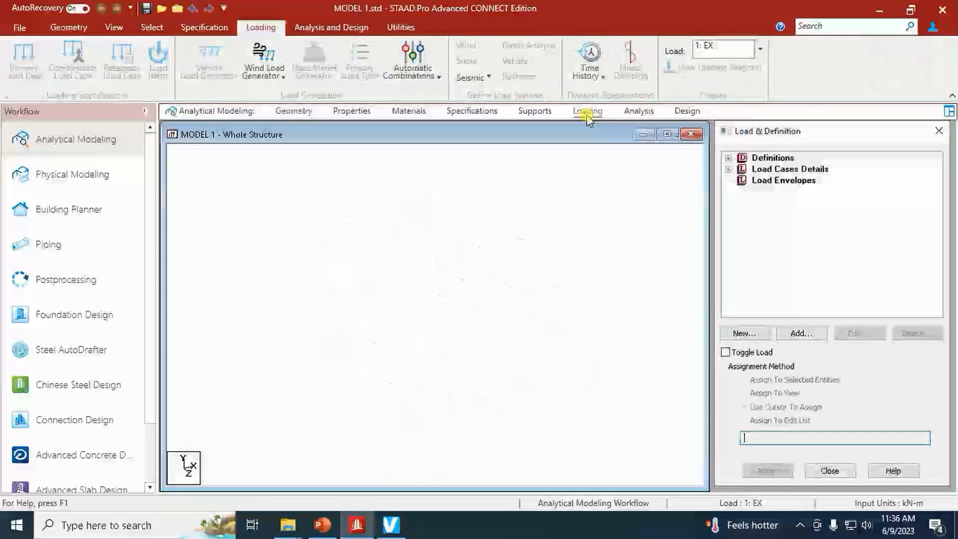
{"action": "left_click", "coordinate": [729, 170]}
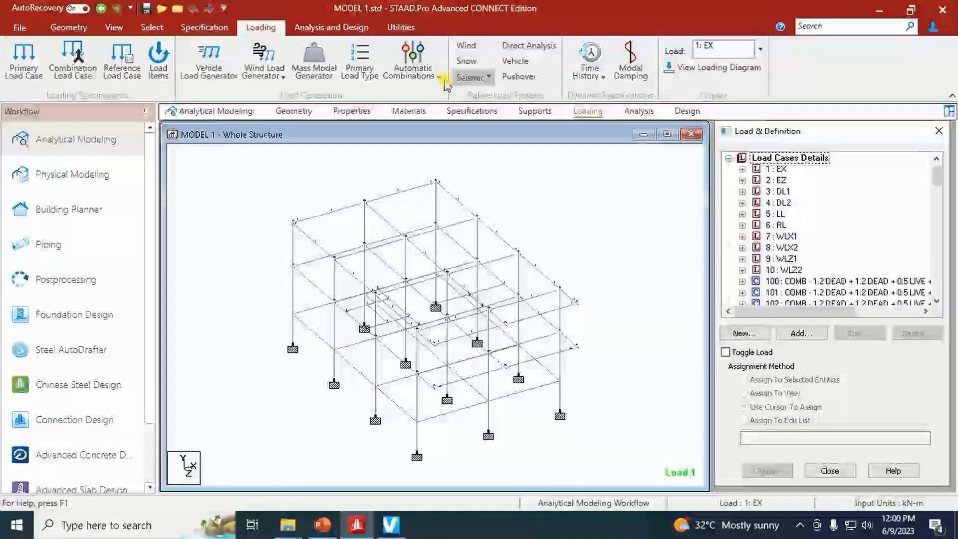
Run MODEL 1's analysis, open the output file and enlarge the error list with informational messages hidden so only warnings are listed
{"action": "left_click", "coordinate": [356, 31]}
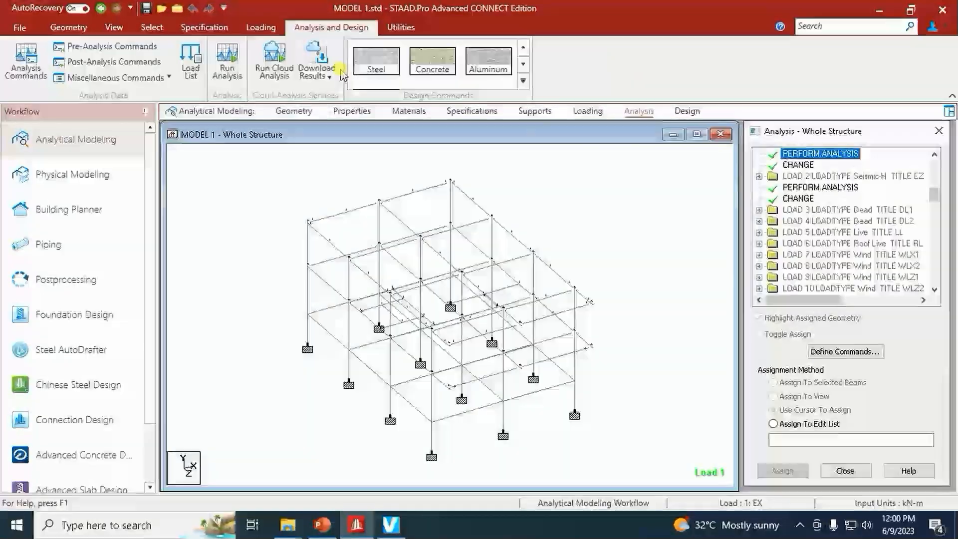
{"action": "left_click", "coordinate": [228, 79]}
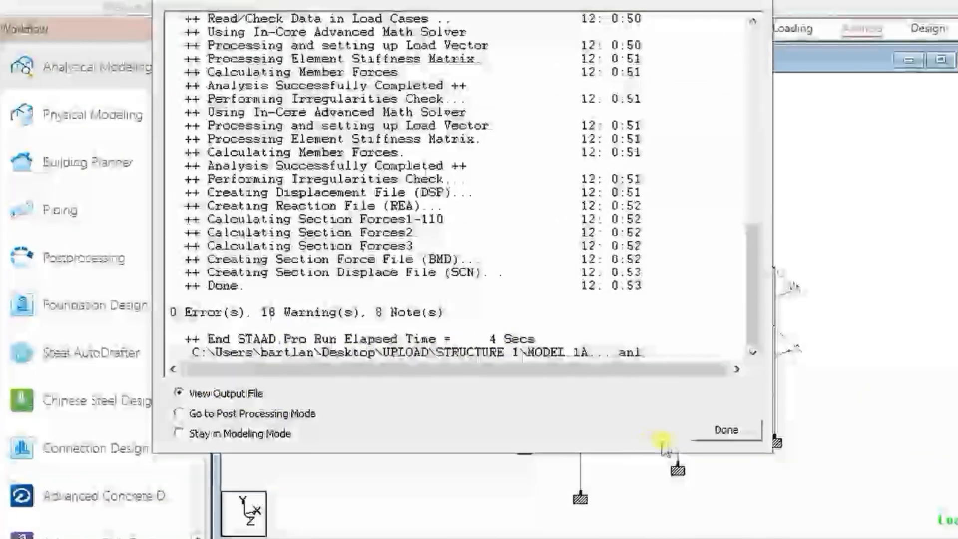
{"action": "left_click", "coordinate": [664, 422]}
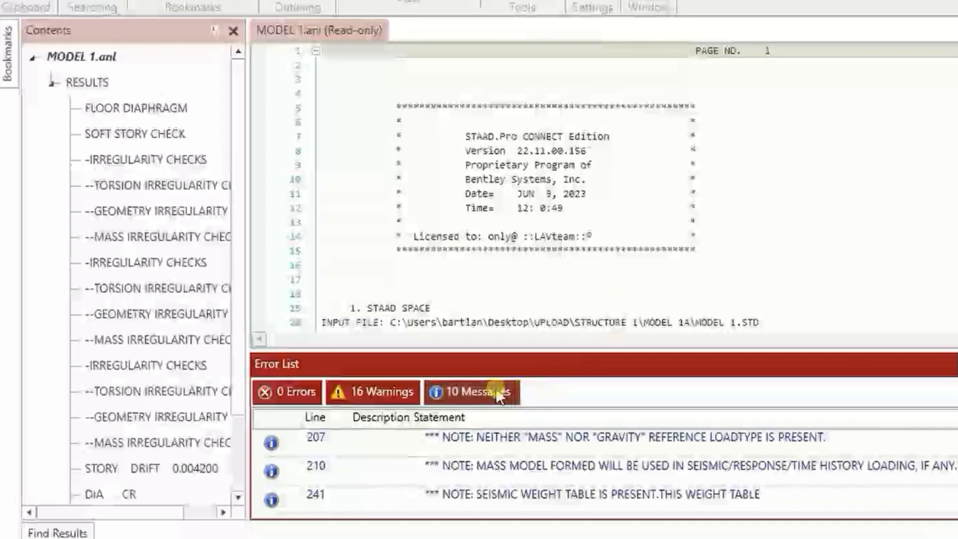
{"action": "left_click", "coordinate": [500, 397]}
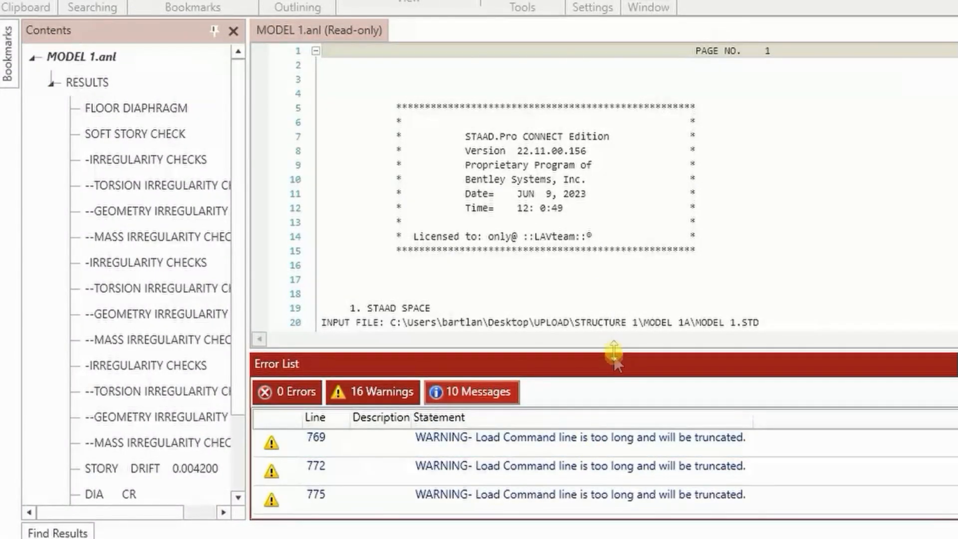
{"action": "left_click_drag", "start_coordinate": [615, 353], "coordinate": [618, 266]}
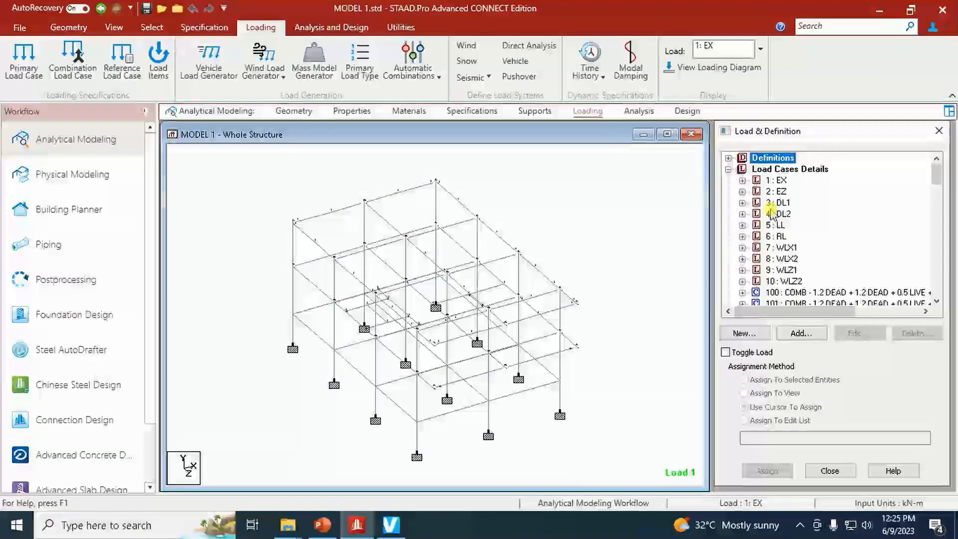
Expand the load definitions and look at the reference loads R1 and R2
{"action": "left_click", "coordinate": [728, 159]}
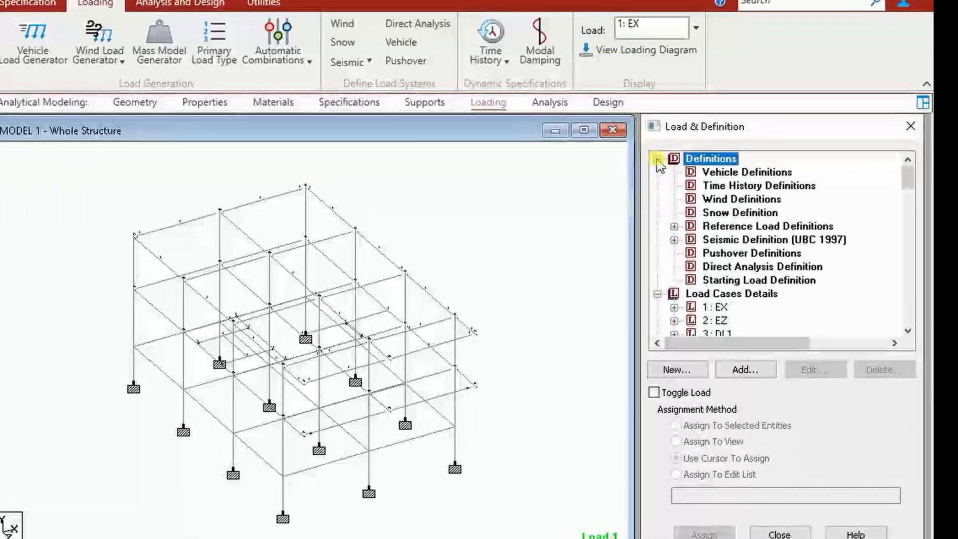
{"action": "left_click", "coordinate": [516, 255]}
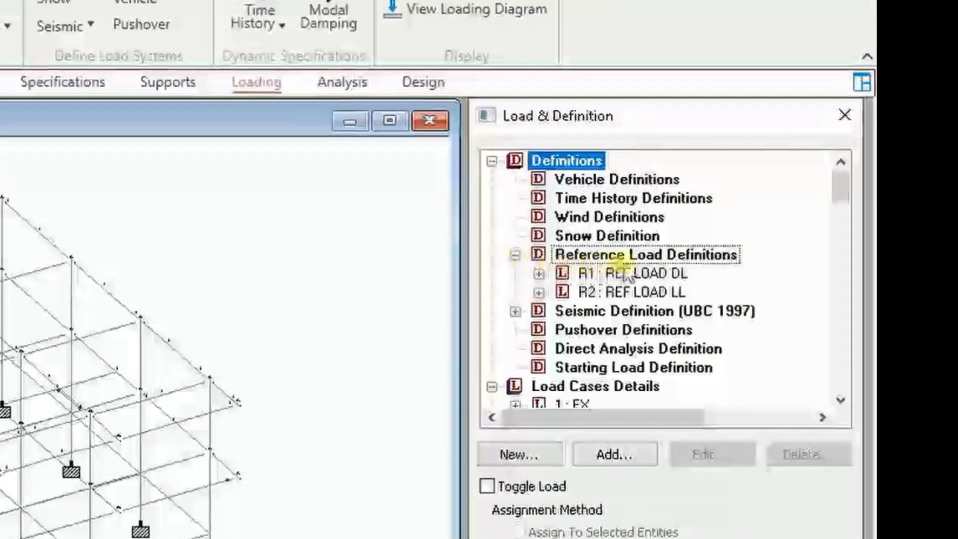
{"action": "left_click", "coordinate": [618, 255]}
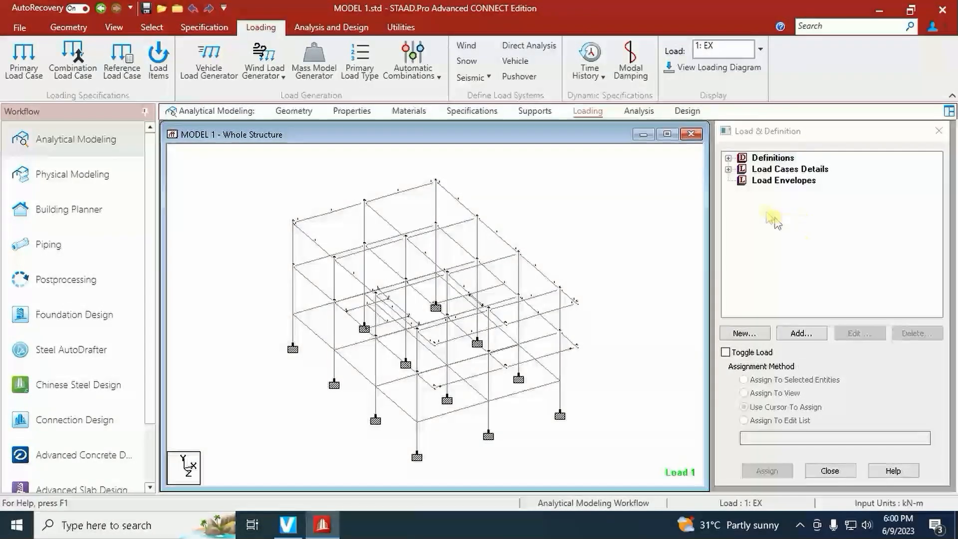
List MODEL 1's load cases and display the UBC loads of seismic cases EX and EZ on the structure
{"action": "left_click", "coordinate": [728, 169]}
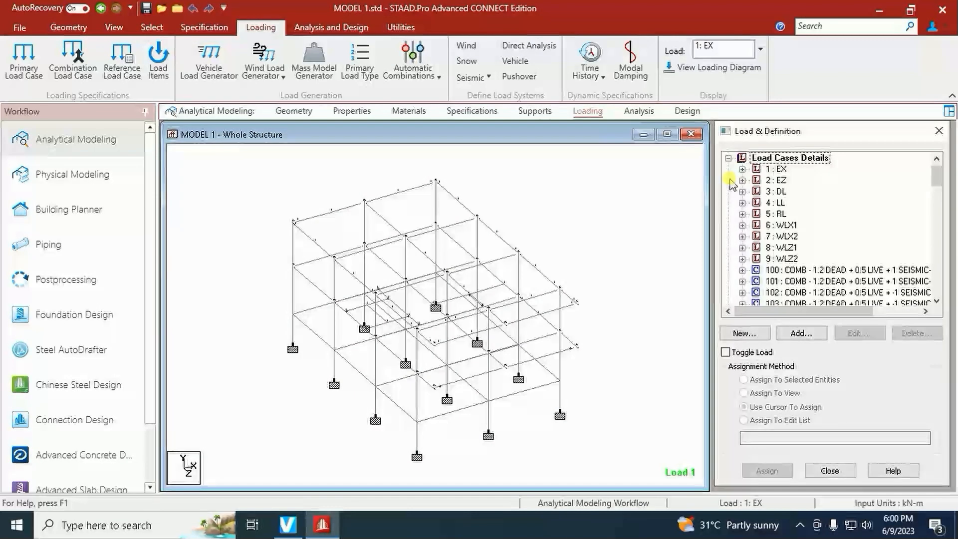
{"action": "left_click", "coordinate": [742, 170]}
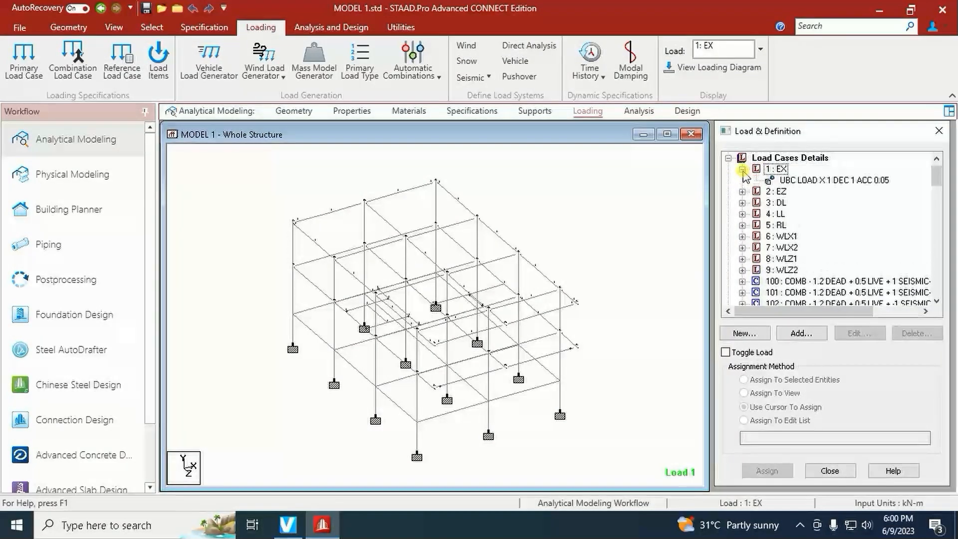
{"action": "left_click", "coordinate": [794, 181]}
{"action": "left_click", "coordinate": [743, 191]}
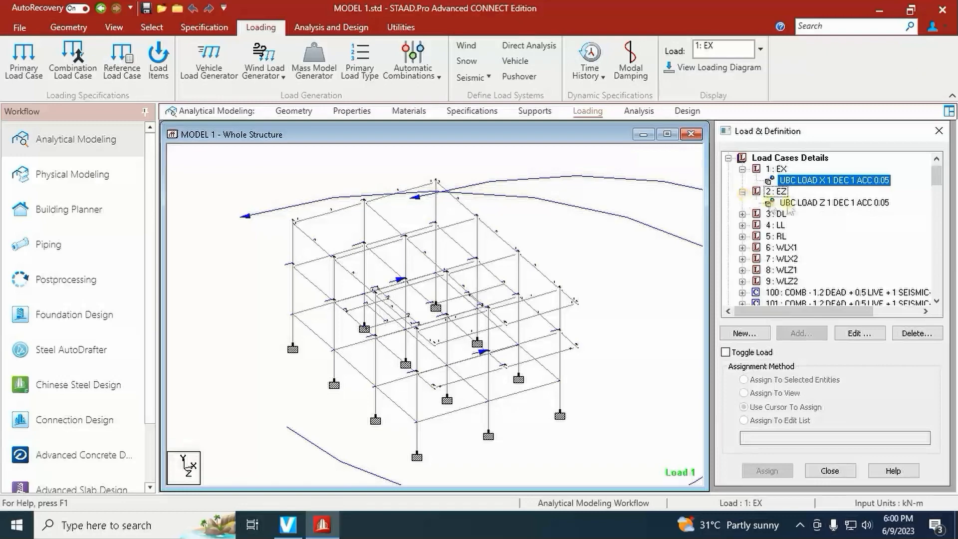
{"action": "left_click", "coordinate": [799, 203]}
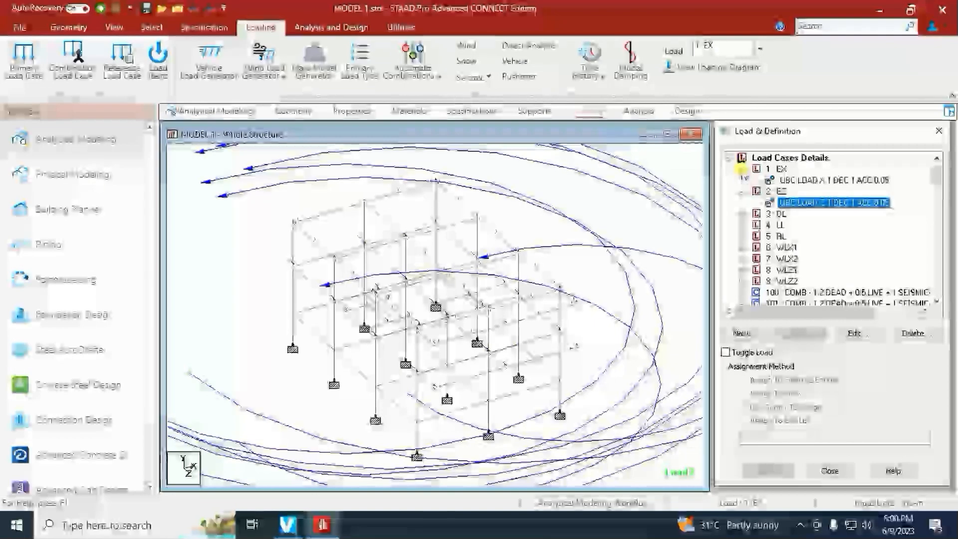
Collapse seismic cases EX and EZ and look through the remaining primary cases and the combinations from 100 onward
{"action": "left_click", "coordinate": [743, 169]}
{"action": "left_click", "coordinate": [773, 170]}
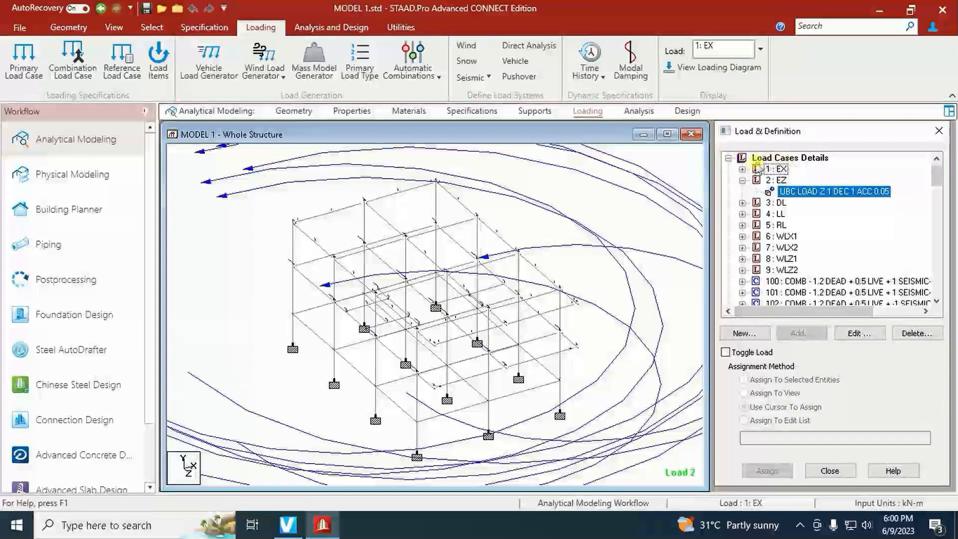
{"action": "left_click", "coordinate": [743, 181]}
{"action": "scroll", "coordinate": [798, 250], "scroll_direction": "down", "scroll_amount": 1}
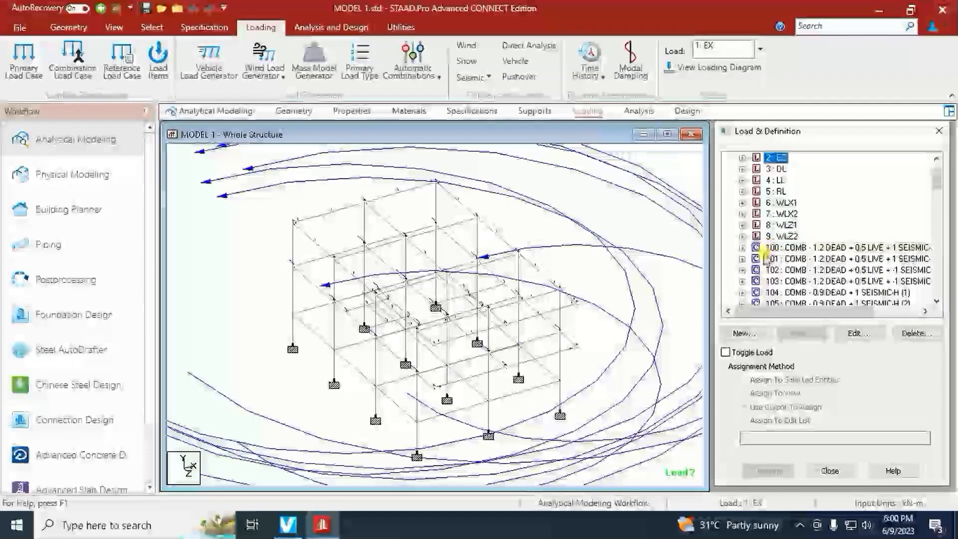
{"action": "scroll", "coordinate": [761, 274], "scroll_direction": "down", "scroll_amount": 2}
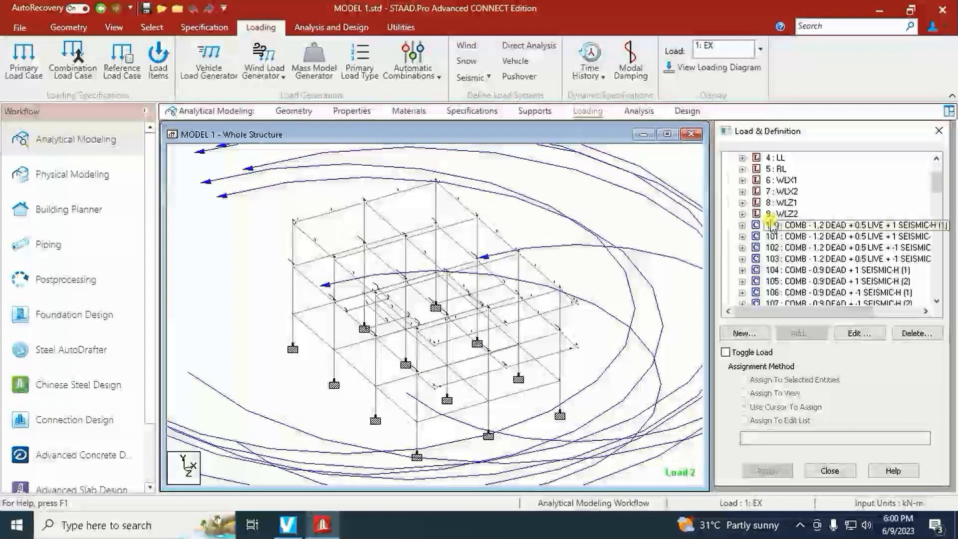
Open MODEL 1's command file in a maximized editor and look through the load combinations in its contents
{"action": "left_click", "coordinate": [401, 27]}
{"action": "left_click", "coordinate": [373, 79]}
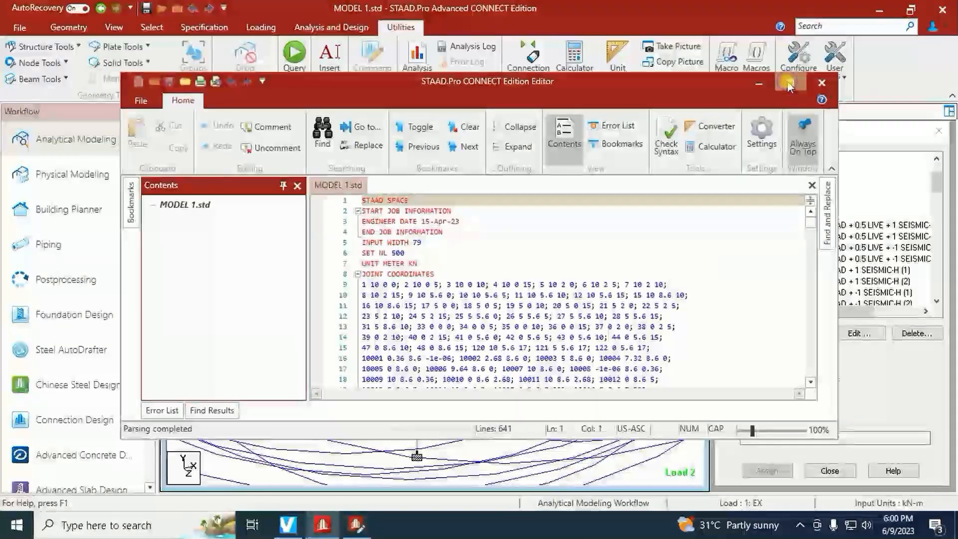
{"action": "left_click", "coordinate": [790, 83]}
{"action": "scroll", "coordinate": [67, 399], "scroll_direction": "down", "scroll_amount": 4}
{"action": "scroll", "coordinate": [90, 394], "scroll_direction": "down", "scroll_amount": 15}
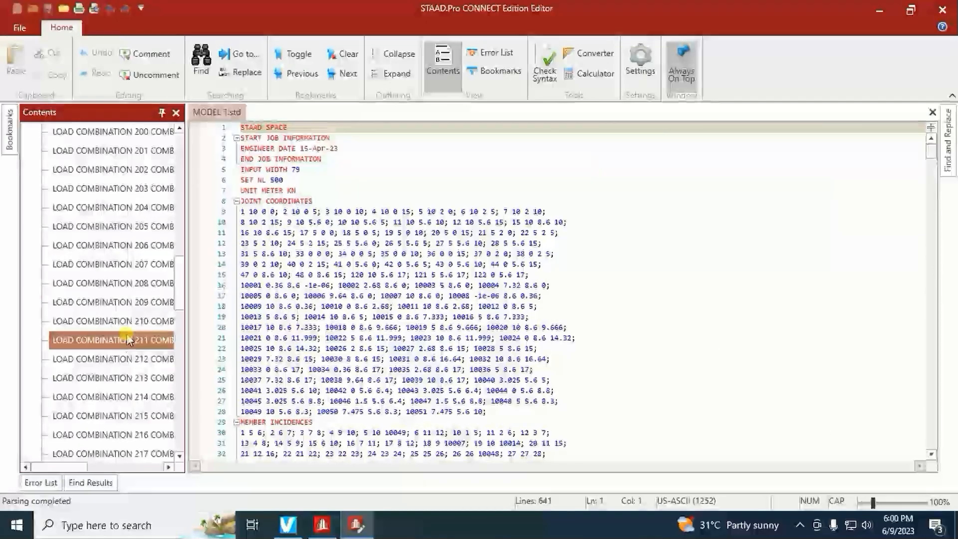
{"action": "scroll", "coordinate": [125, 349], "scroll_direction": "up", "scroll_amount": 1}
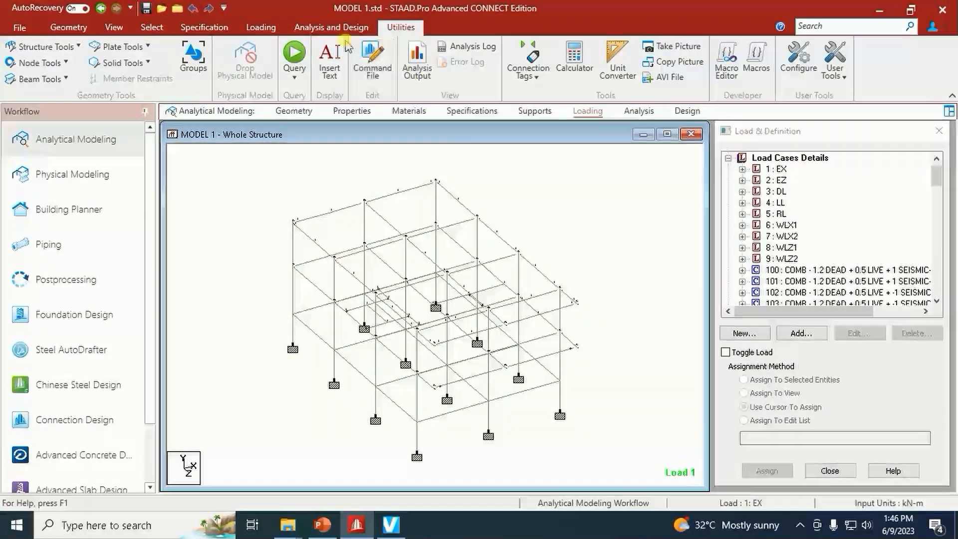
Open MODEL 1's command file again, go to the definition of load combination 200 and review the combinations that follow
{"action": "left_click", "coordinate": [372, 63]}
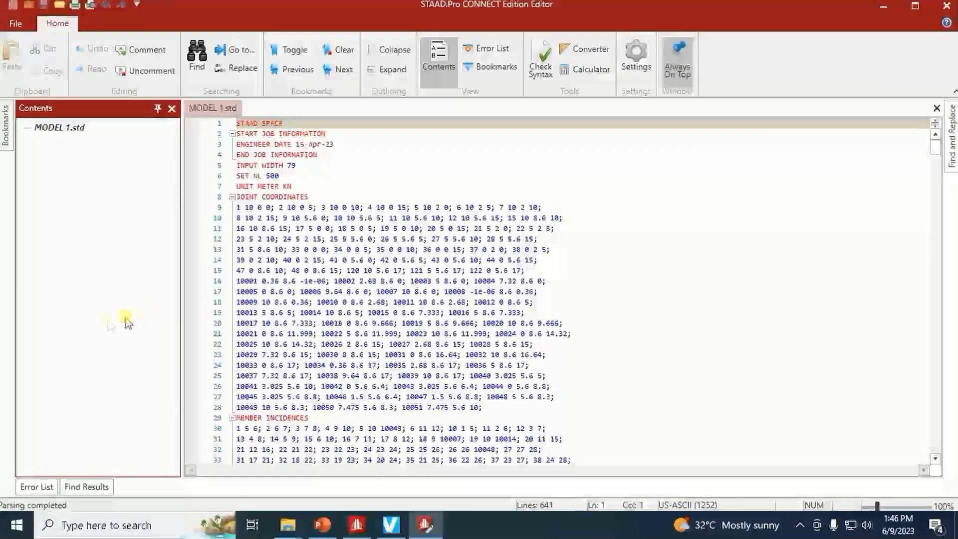
{"action": "scroll", "coordinate": [95, 330], "scroll_direction": "down", "scroll_amount": 6}
{"action": "scroll", "coordinate": [108, 334], "scroll_direction": "down", "scroll_amount": 6}
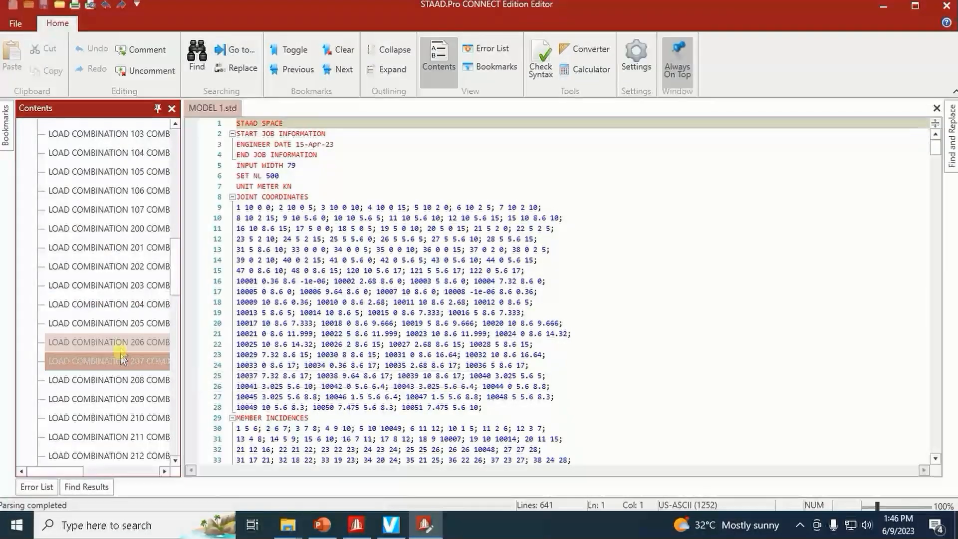
{"action": "left_click", "coordinate": [131, 233]}
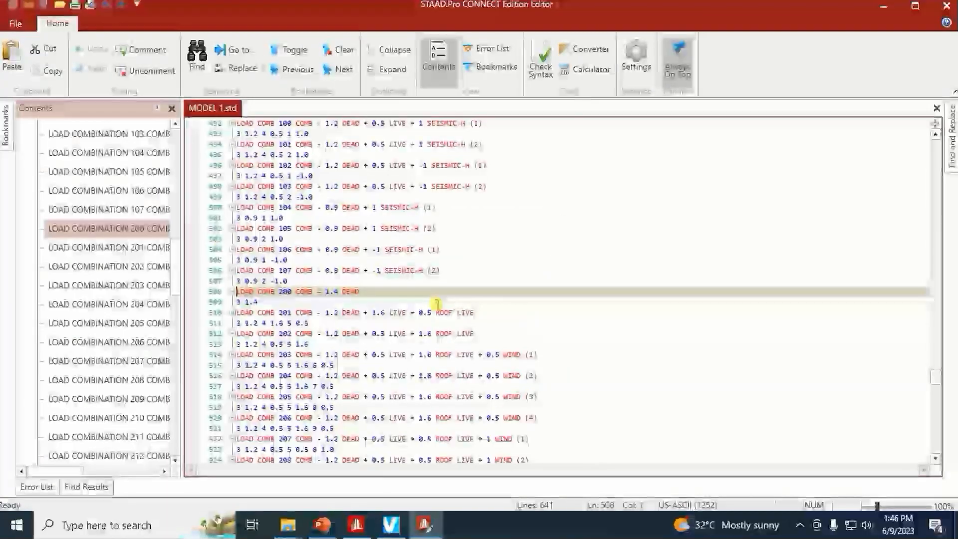
{"action": "scroll", "coordinate": [438, 305], "scroll_direction": "down", "scroll_amount": 3}
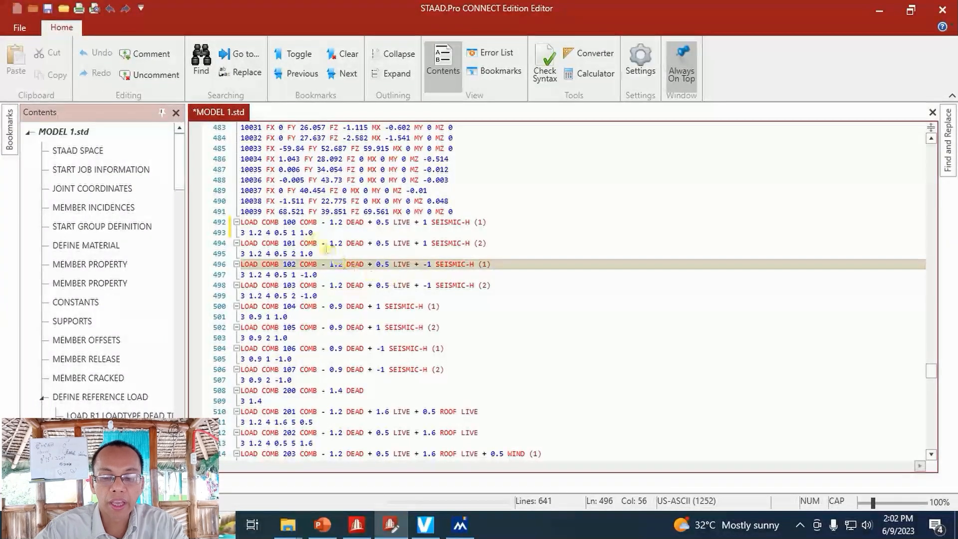
Highlight the definition lines of load combinations 100 and 107 to examine the range of seismic combinations
{"action": "left_click_drag", "start_coordinate": [241, 223], "coordinate": [491, 222]}
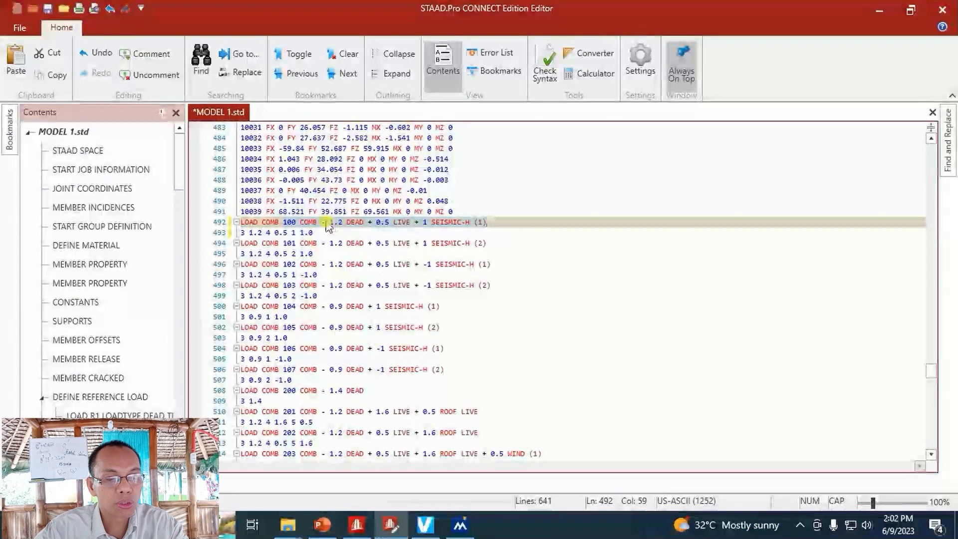
{"action": "left_click", "coordinate": [299, 370]}
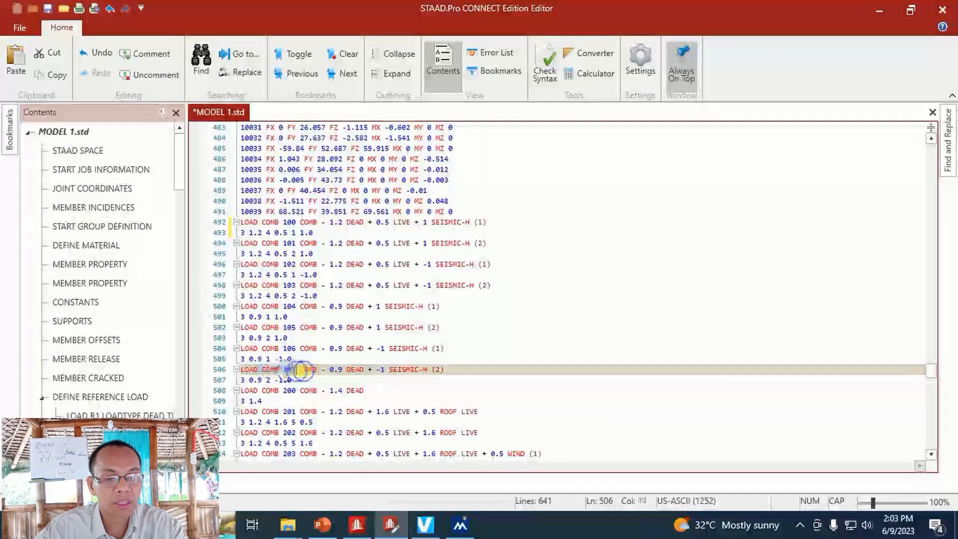
{"action": "left_click_drag", "start_coordinate": [424, 370], "coordinate": [446, 370]}
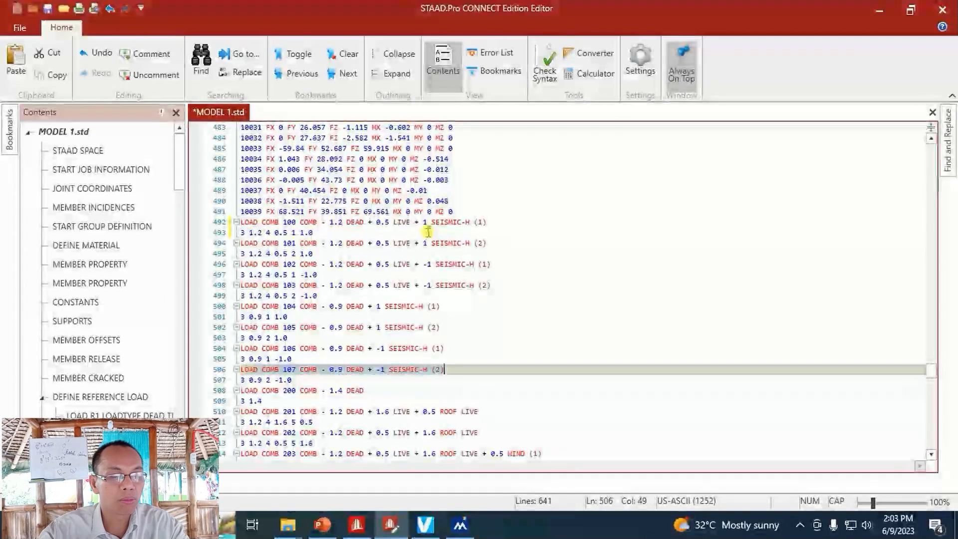
Examine the SEISMIC-H terms of load combinations 100 to 103, highlighting SEISMIC-H (1) in combination 100
{"action": "left_click_drag", "start_coordinate": [432, 222], "coordinate": [493, 284]}
{"action": "left_click", "coordinate": [445, 220]}
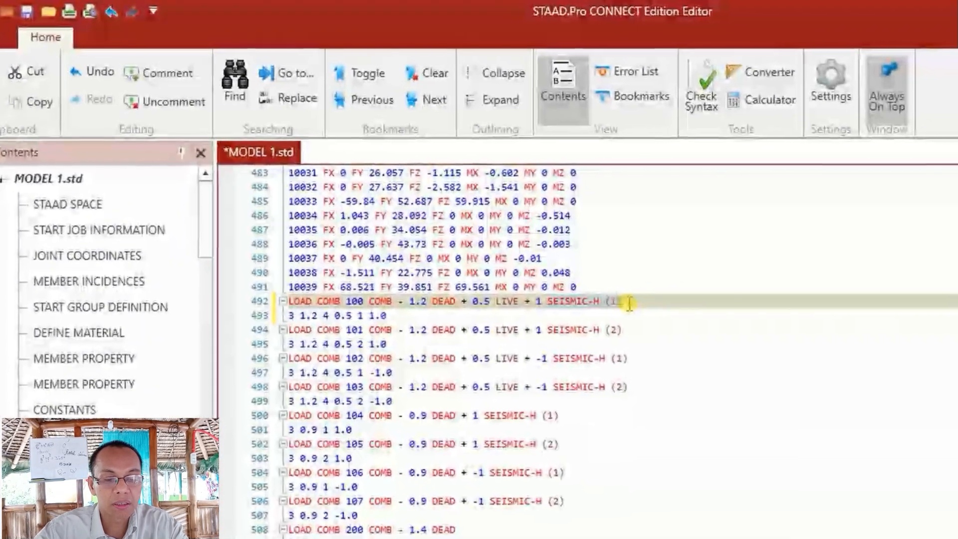
{"action": "left_click_drag", "start_coordinate": [548, 302], "coordinate": [624, 305]}
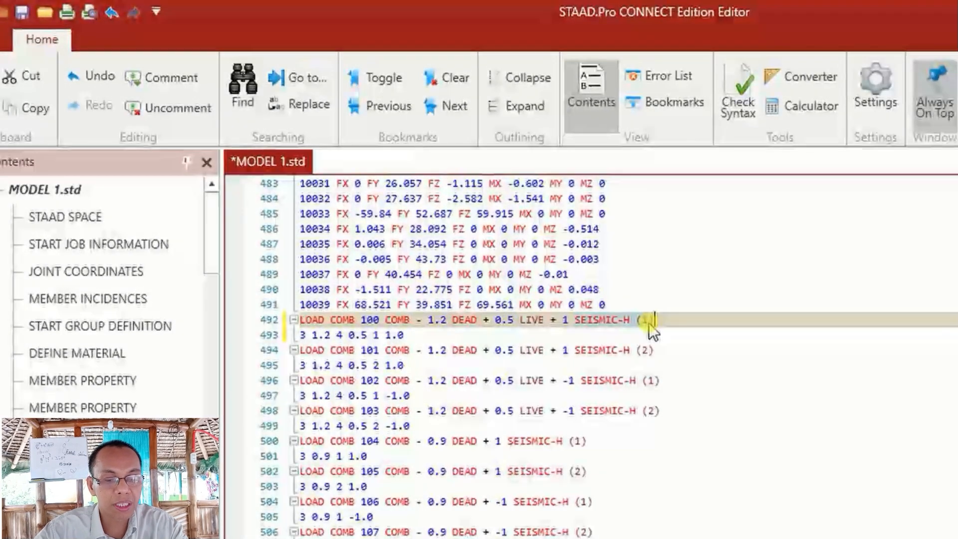
Replace SEISMIC-H (1) in load combination 100's title with EX + 0.3 EZ
{"action": "key", "text": "BackSpace"}
{"action": "key", "text": "BackSpace"}
{"action": "key", "text": "BackSpace"}
{"action": "key", "text": "BackSpace"}
{"action": "key", "text": "BackSpace"}
{"action": "key", "text": "BackSpace"}
{"action": "key", "text": "BackSpace"}
{"action": "key", "text": "BackSpace"}
{"action": "key", "text": "BackSpace"}
{"action": "key", "text": "BackSpace"}
{"action": "key", "text": "BackSpace"}
{"action": "key", "text": "BackSpace"}
{"action": "key", "text": "BackSpace"}
{"action": "type", "text": "EX"}
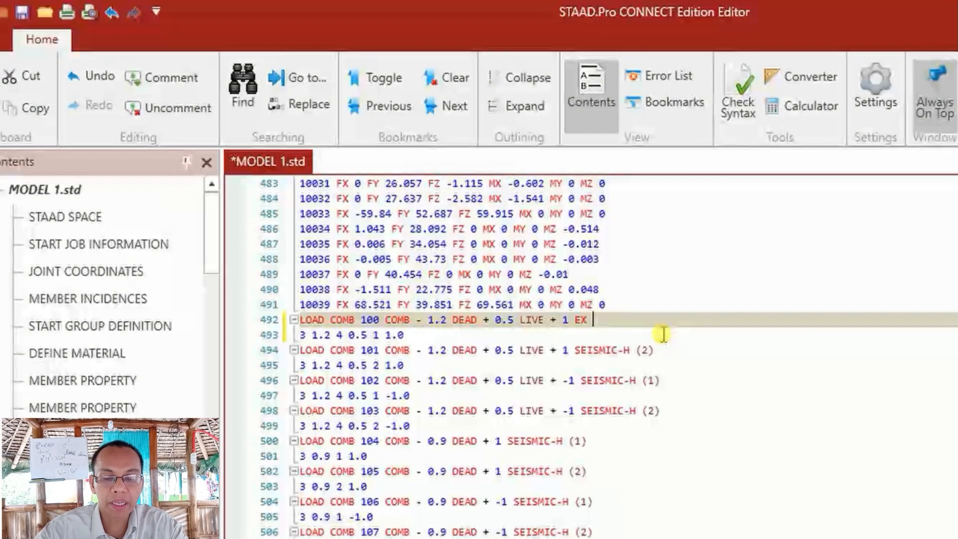
{"action": "type", "text": " + 0.3 "}
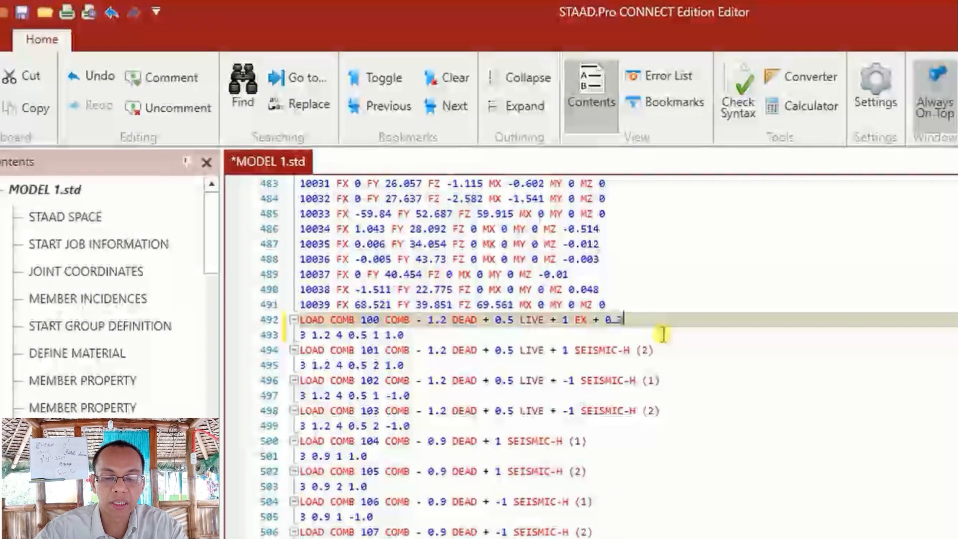
{"action": "type", "text": "EZ"}
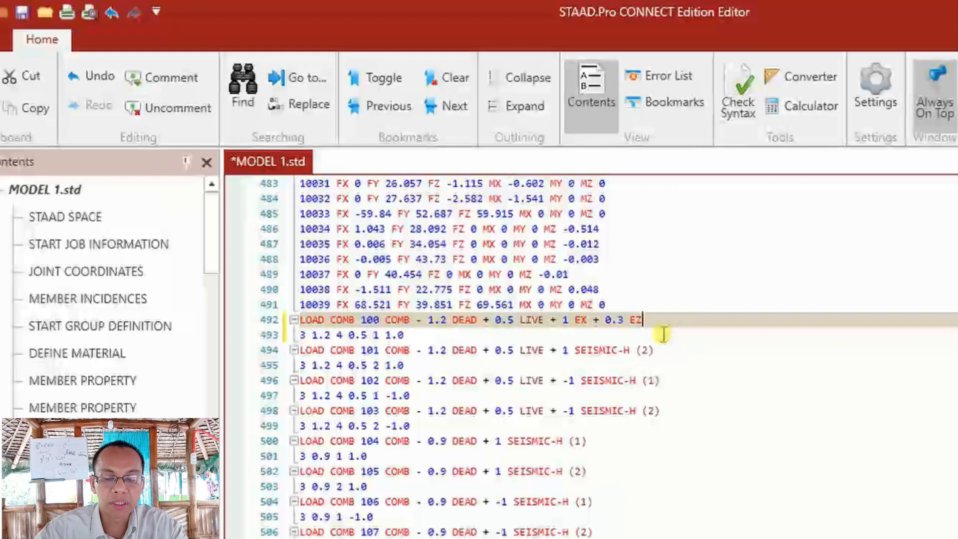
Compare load combination 100's factor line with its title, matching load cases 3 and 4 to the DEAD and LIVE terms
{"action": "double_click", "coordinate": [635, 320]}
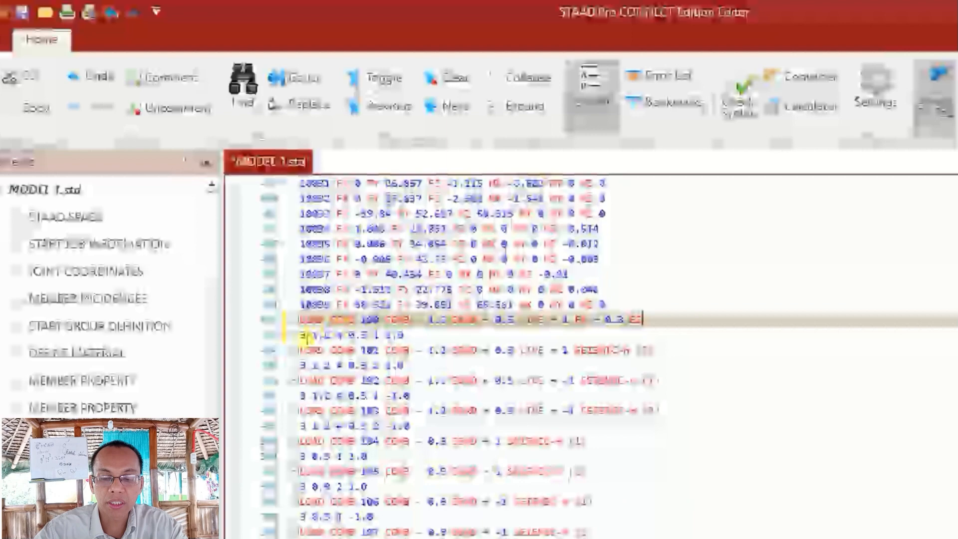
{"action": "left_click", "coordinate": [301, 336]}
{"action": "left_click_drag", "start_coordinate": [301, 336], "coordinate": [425, 335]}
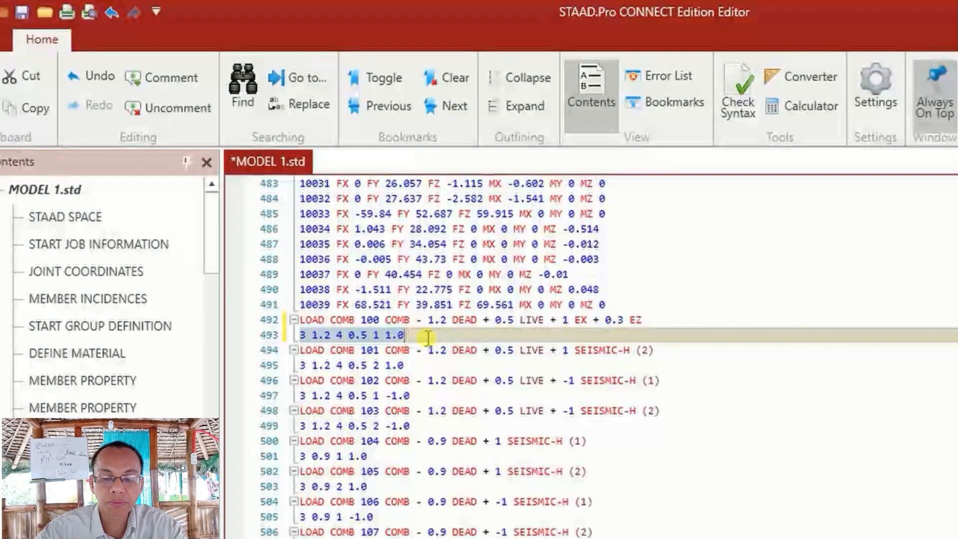
{"action": "left_click", "coordinate": [473, 319]}
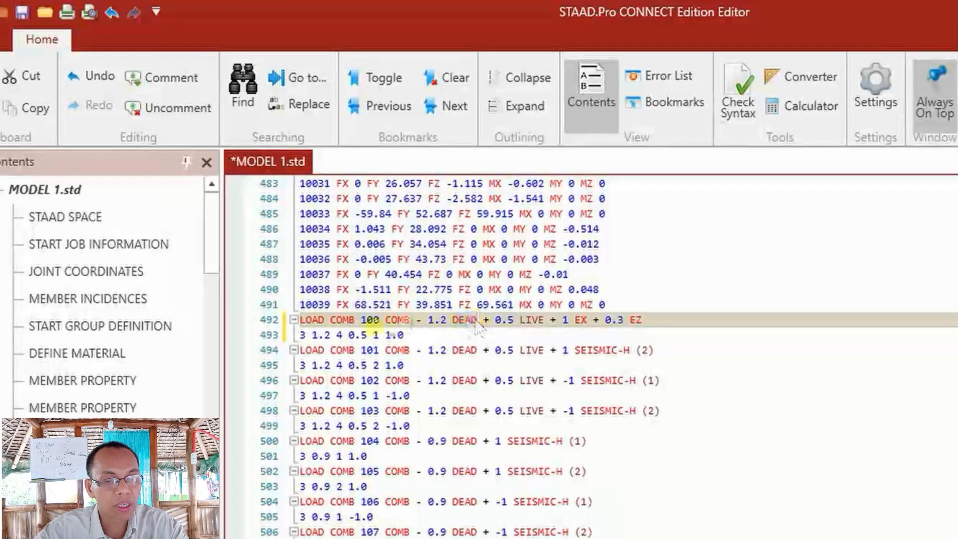
{"action": "left_click", "coordinate": [301, 335]}
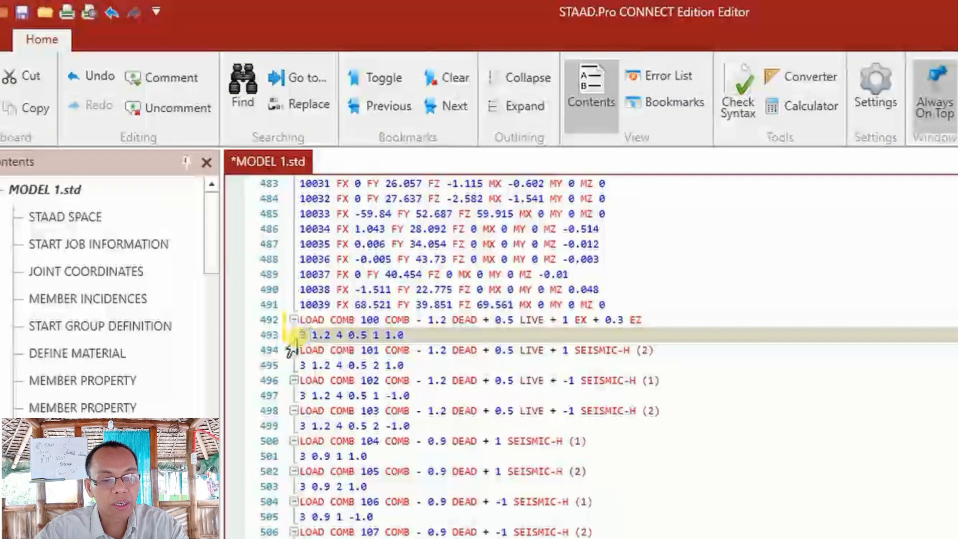
{"action": "left_click", "coordinate": [329, 335]}
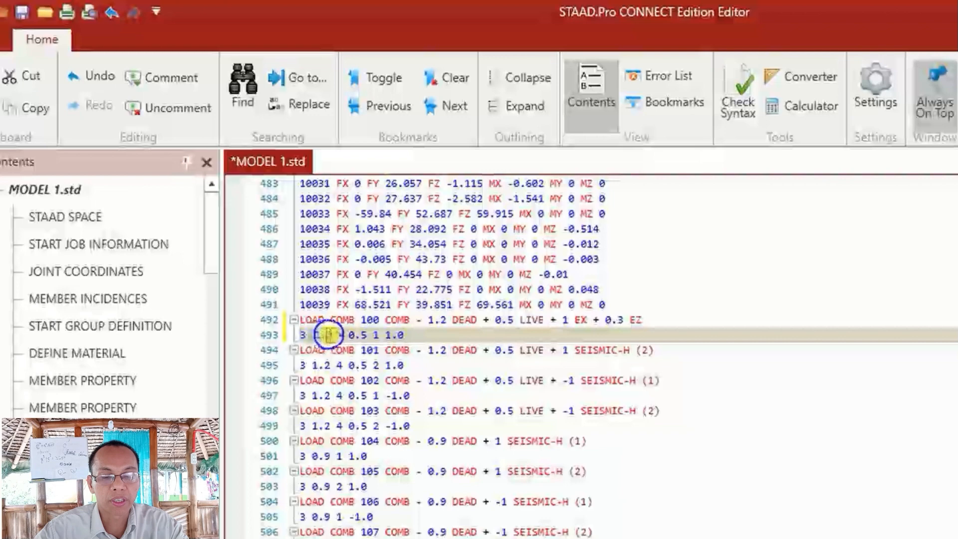
{"action": "left_click", "coordinate": [521, 325]}
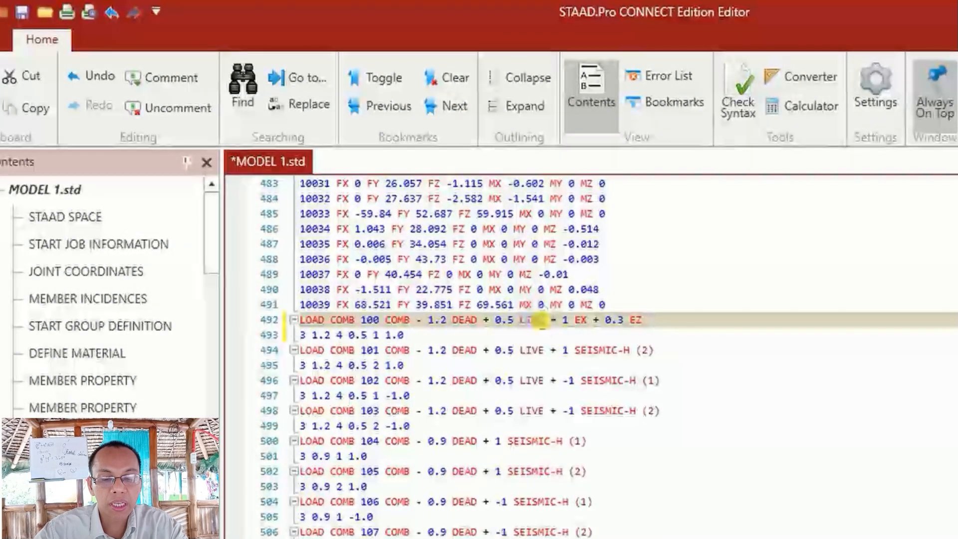
{"action": "left_click", "coordinate": [340, 337]}
{"action": "left_click", "coordinate": [508, 320]}
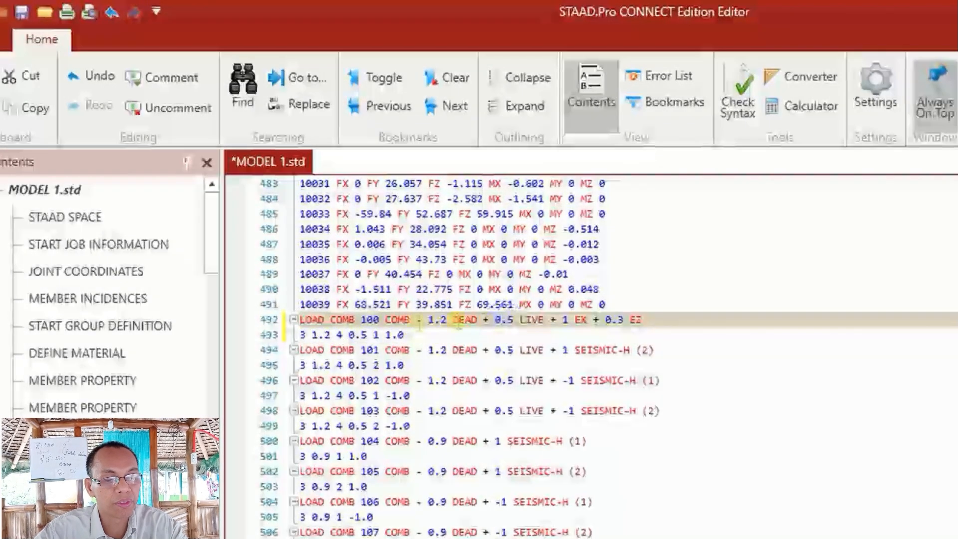
Append load case 2 with factor 0.3 to load combination 100's factor line
{"action": "left_click", "coordinate": [358, 335]}
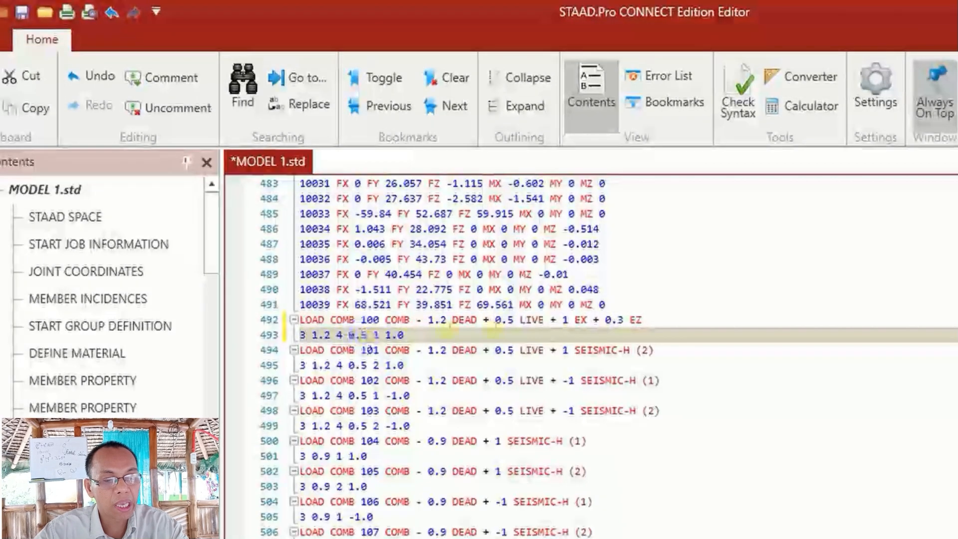
{"action": "left_click", "coordinate": [669, 320]}
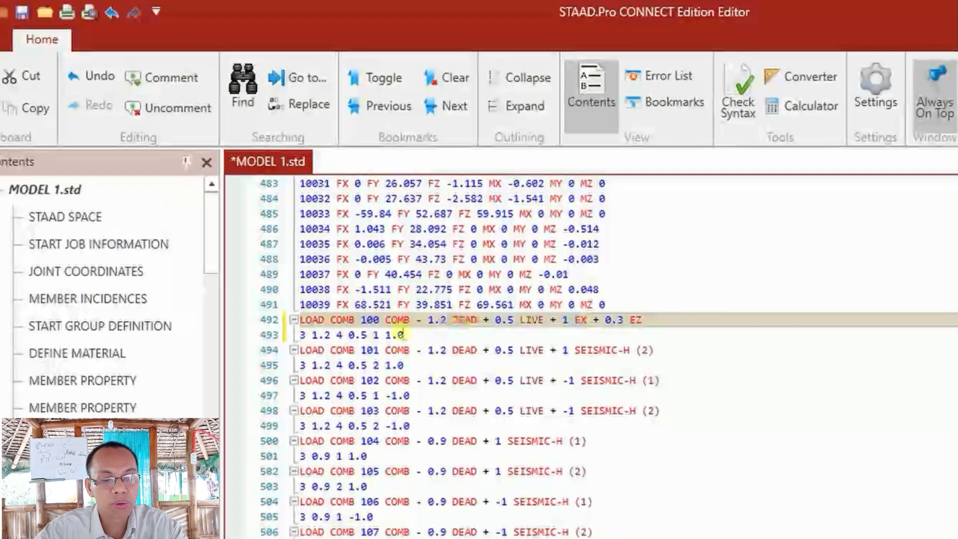
{"action": "left_click", "coordinate": [379, 335]}
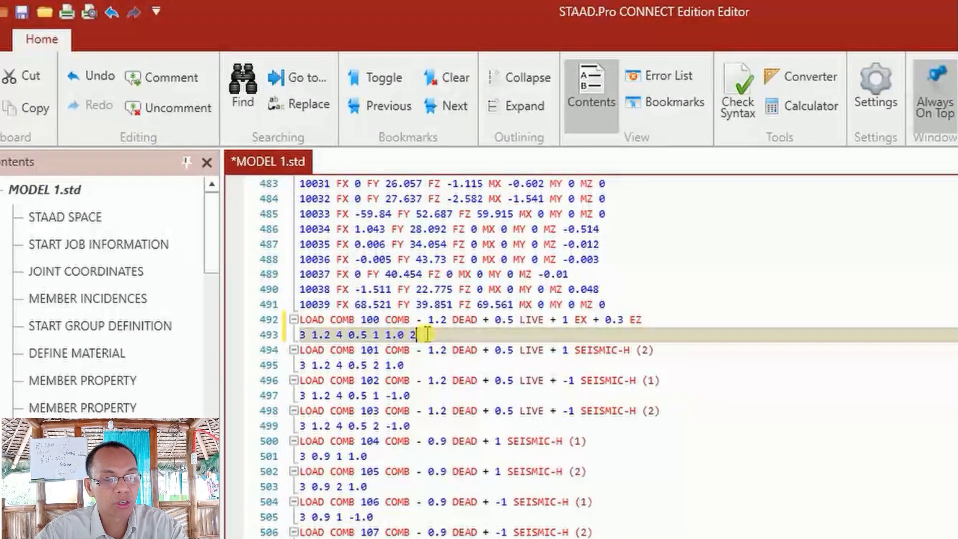
{"action": "type", "text": "0.3"}
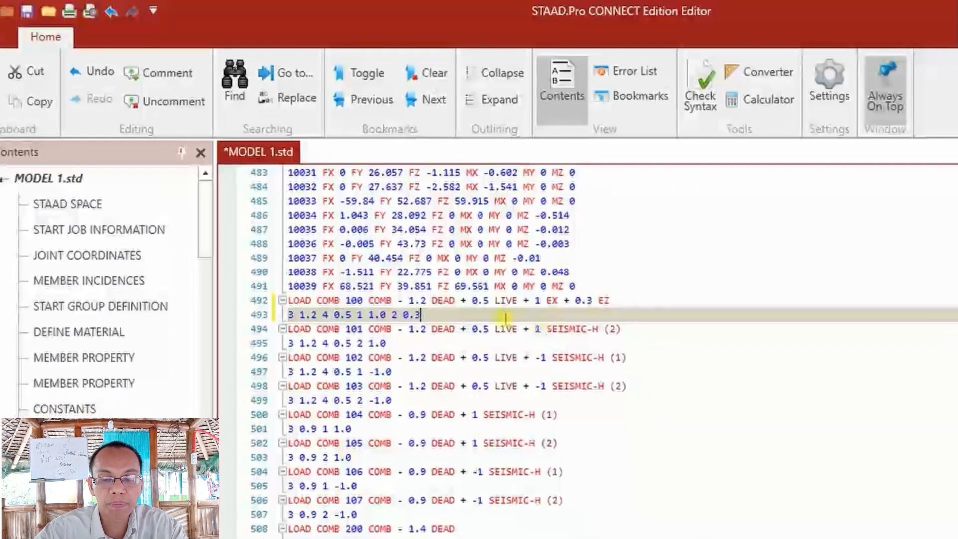
Change load combination 101's seismic term to 1 EZ + 0.3 EX and append load case 1 with factor 0.3 to its factor line
{"action": "left_click_drag", "start_coordinate": [512, 319], "coordinate": [541, 453]}
{"action": "scroll", "coordinate": [541, 454], "scroll_direction": "down", "scroll_amount": 4}
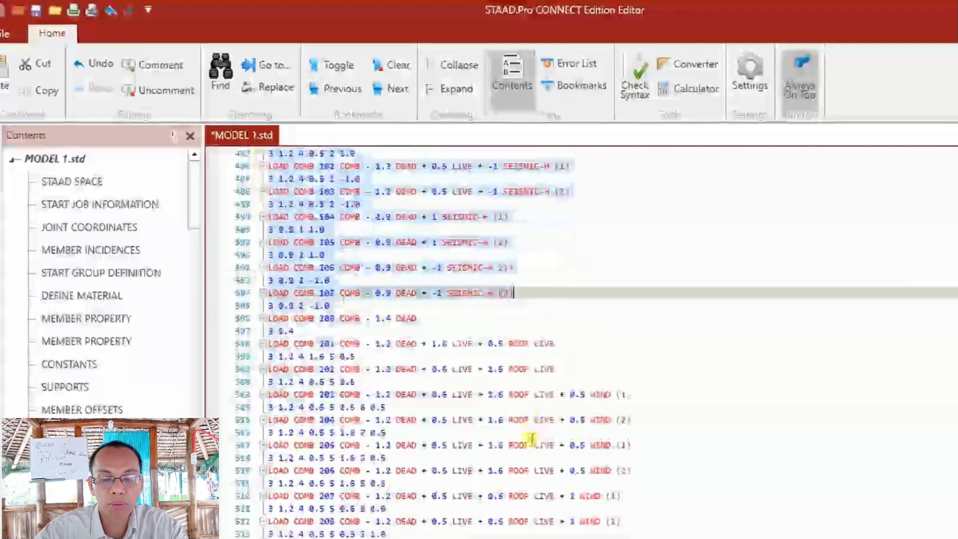
{"action": "scroll", "coordinate": [523, 428], "scroll_direction": "down", "scroll_amount": 4}
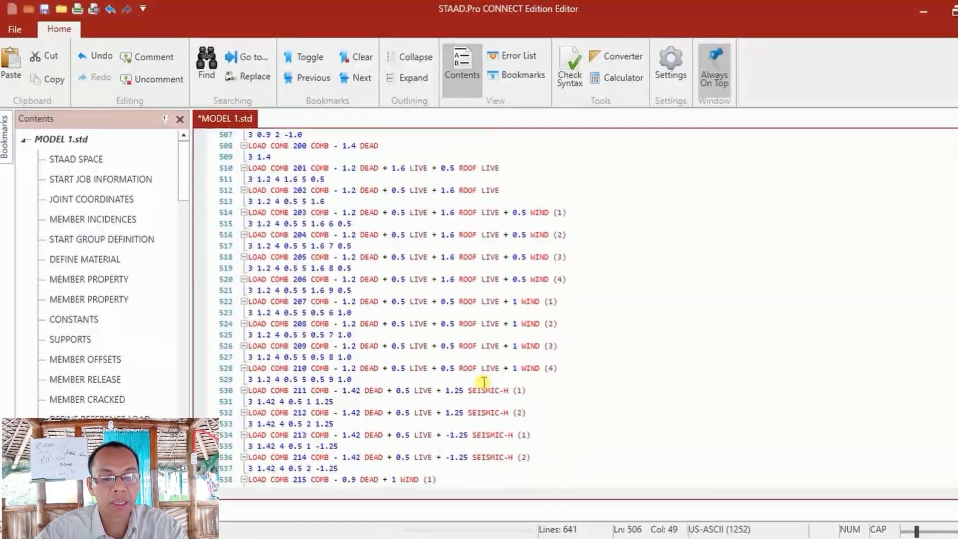
{"action": "scroll", "coordinate": [522, 425], "scroll_direction": "down", "scroll_amount": 2}
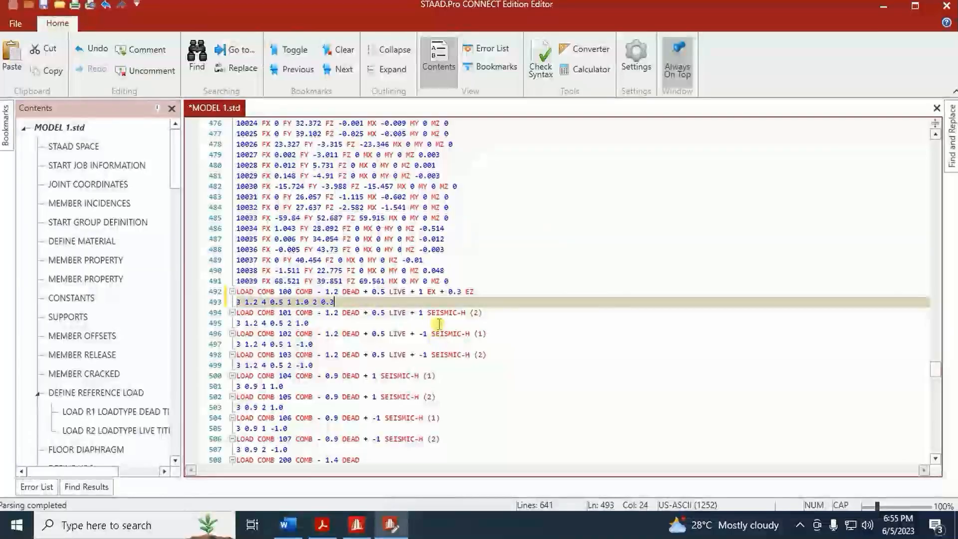
{"action": "left_click", "coordinate": [501, 313]}
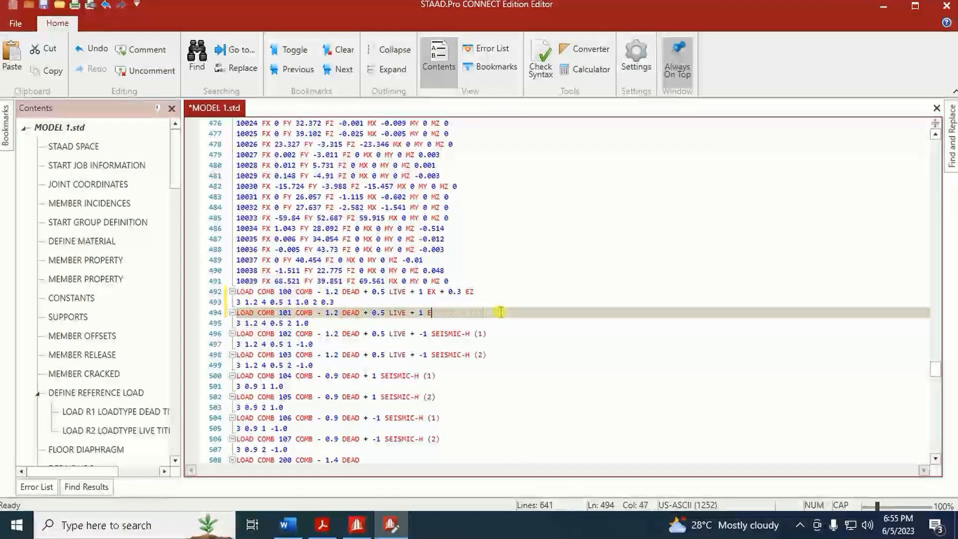
{"action": "type", "text": "+0.3 EX"}
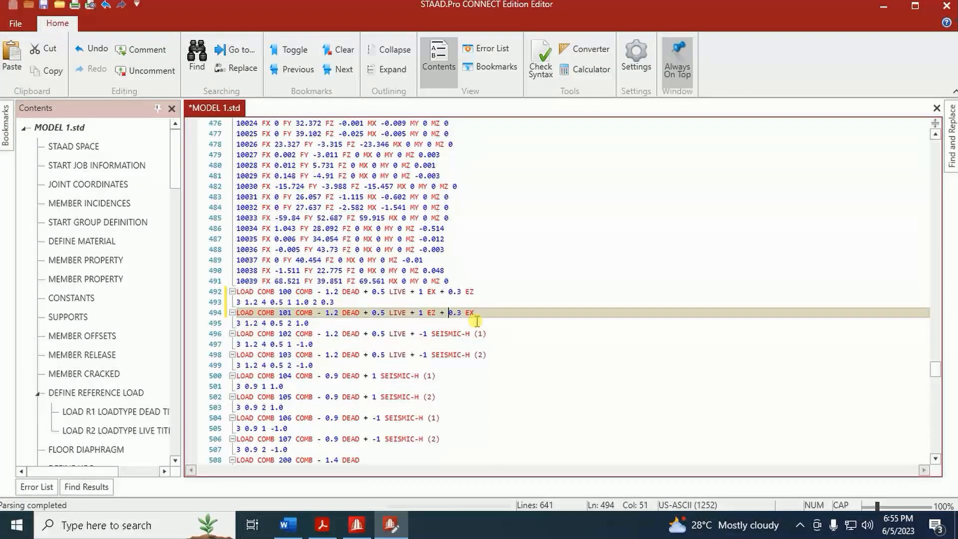
{"action": "left_click", "coordinate": [355, 325]}
{"action": "type", "text": "1 0.3"}
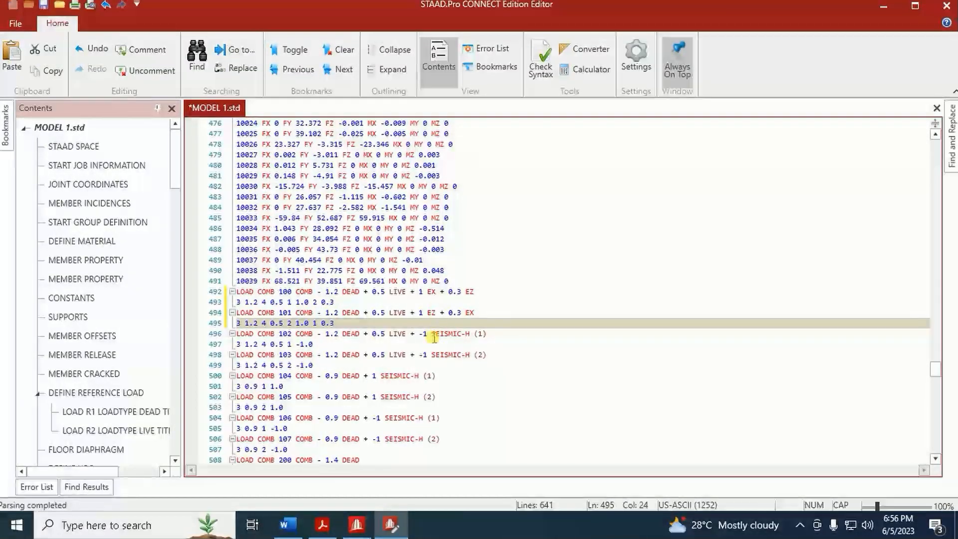
Change load combination 102's seismic term to -1 EX - 0.3 EZ and append load case 2 with factor -0.3
{"action": "left_click", "coordinate": [487, 292]}
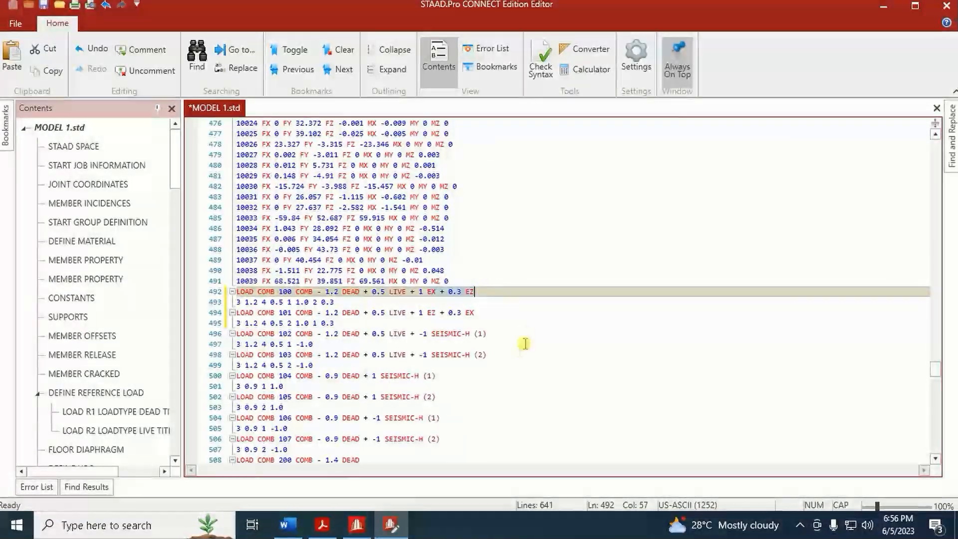
{"action": "left_click_drag", "start_coordinate": [432, 334], "coordinate": [494, 330]}
{"action": "type", "text": "EX + 0.3 EZ"}
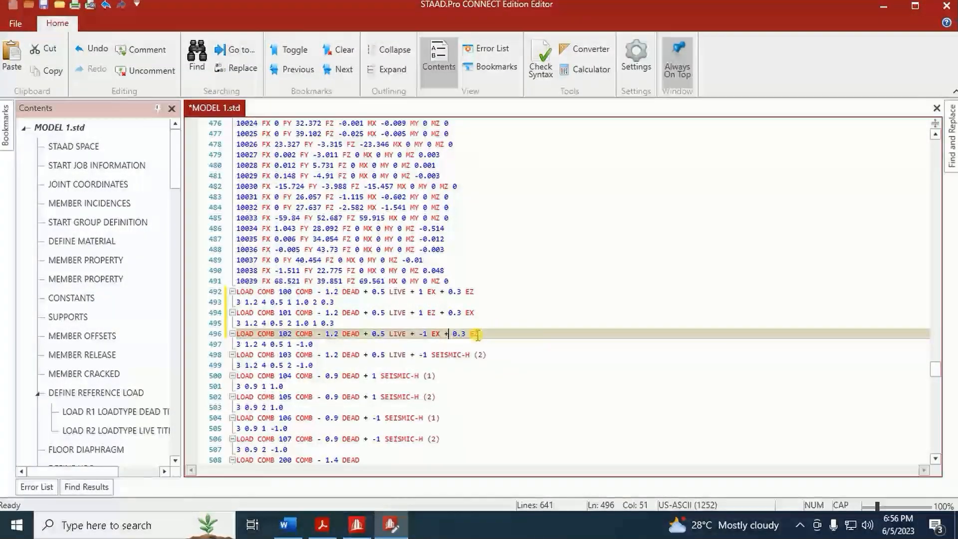
{"action": "left_click", "coordinate": [520, 345]}
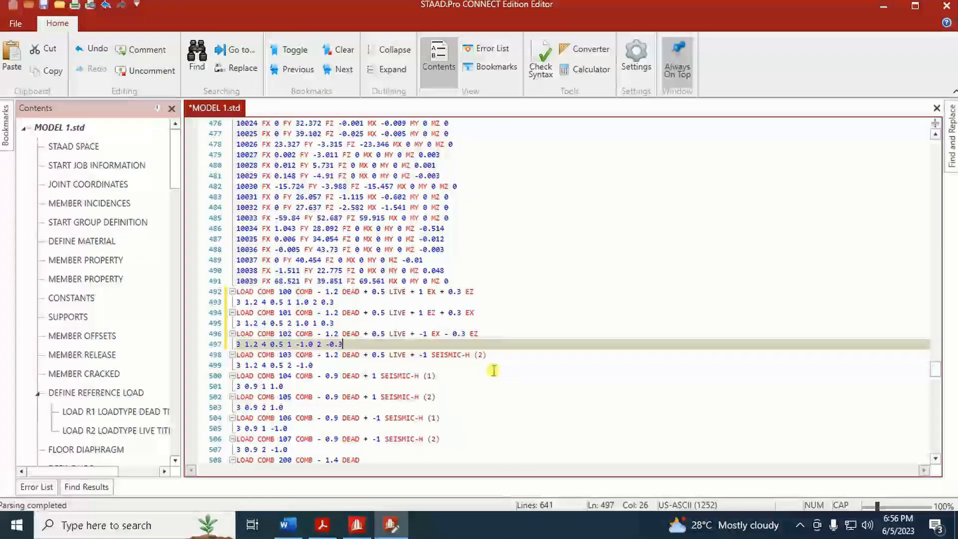
Change load combination 103's seismic term to -1 EZ - 0.3 EX and append load case 1 with factor -0.3
{"action": "left_click", "coordinate": [491, 313]}
{"action": "left_click", "coordinate": [437, 355]}
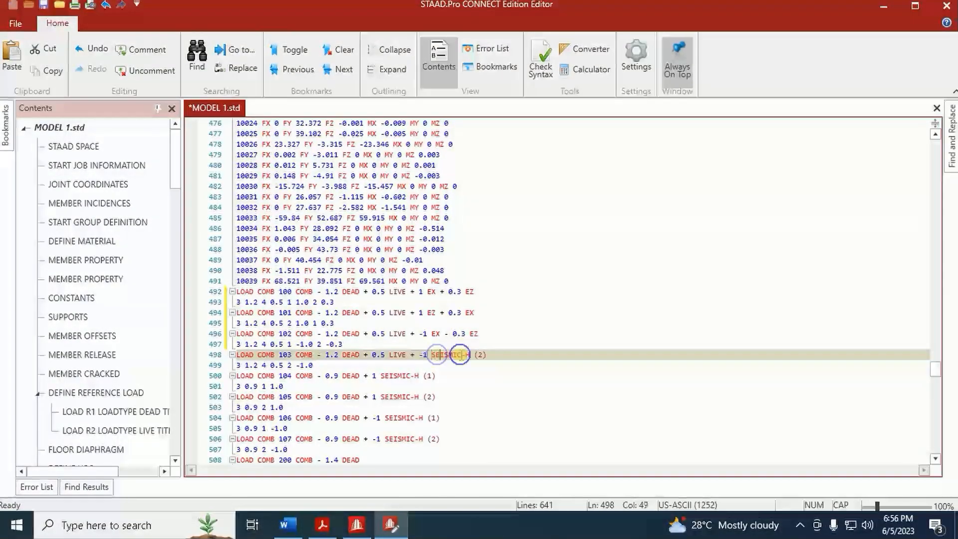
{"action": "left_click", "coordinate": [320, 367]}
{"action": "type", "text": "1 -0.3"}
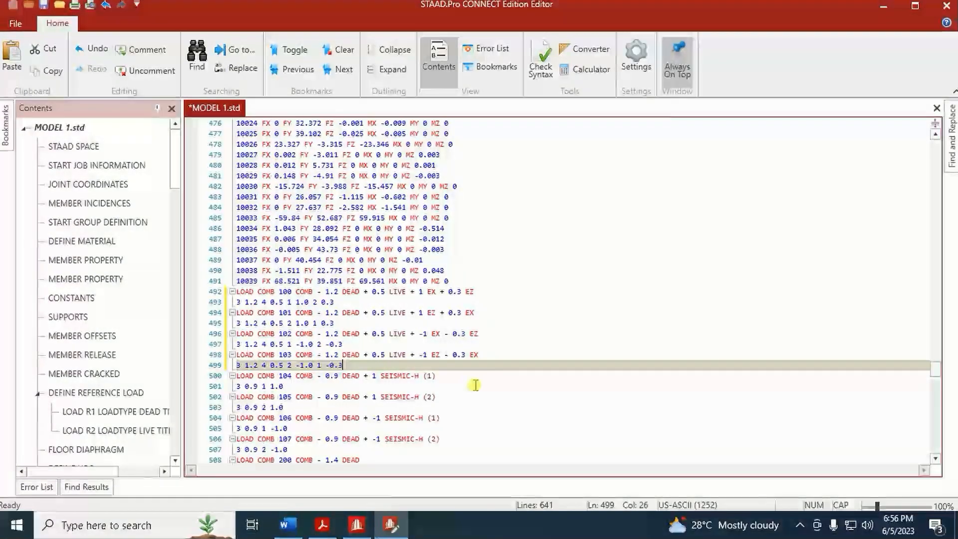
Change load combination 104's seismic term to 1 EX + 0.3 EZ and append load case 2 with factor 0.3
{"action": "left_click", "coordinate": [458, 291]}
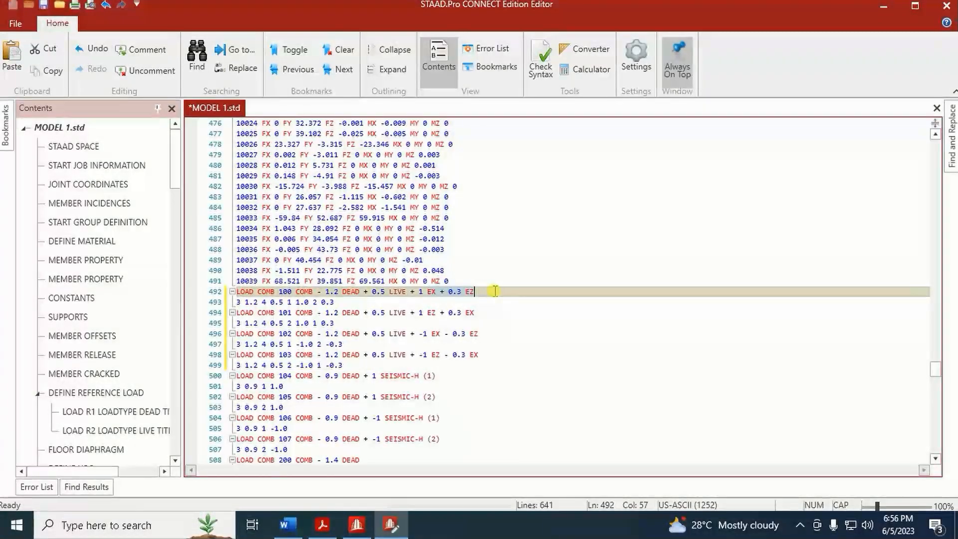
{"action": "left_click", "coordinate": [438, 375]}
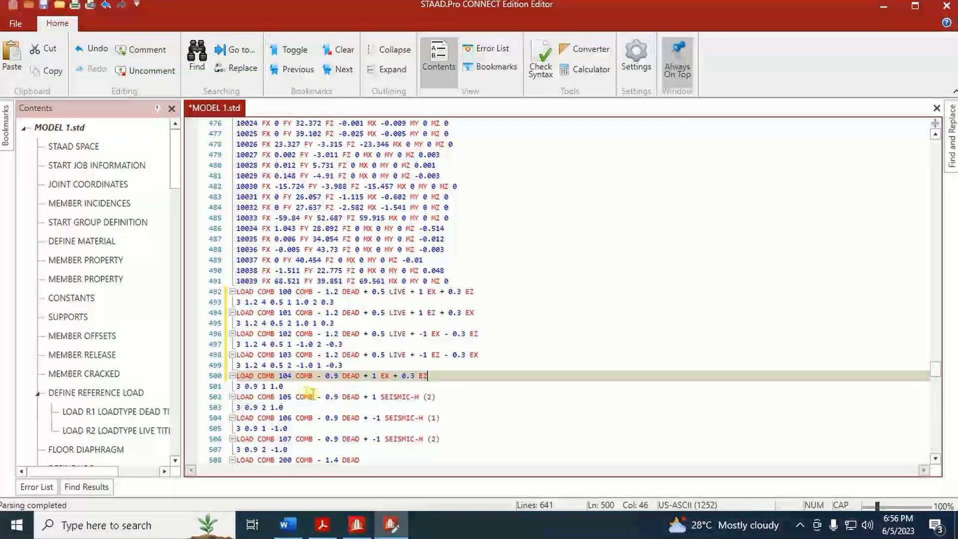
{"action": "left_click", "coordinate": [292, 387]}
{"action": "type", "text": "2 0.3"}
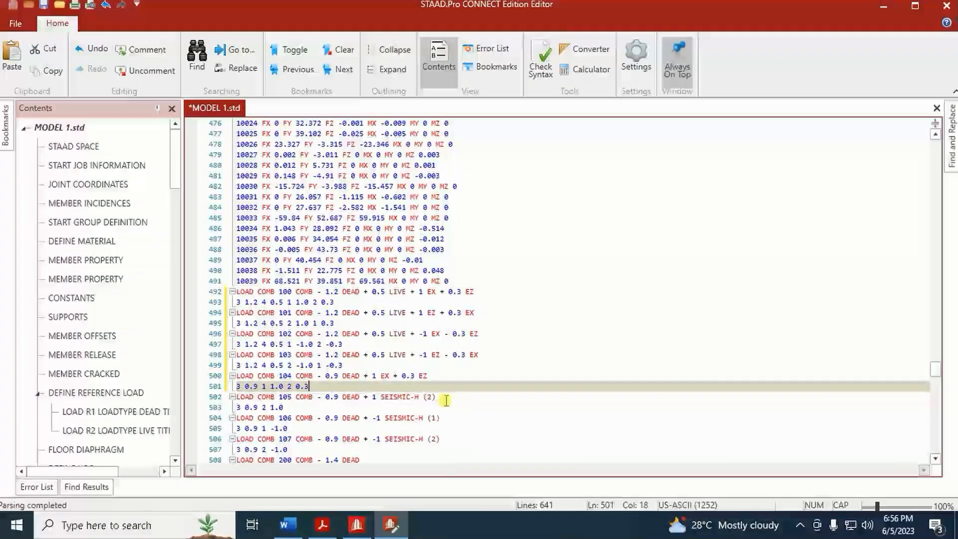
Change load combination 105's seismic term to 1 EZ + 0.3 EX and append load case 1 with factor 0.3
{"action": "left_click_drag", "start_coordinate": [428, 312], "coordinate": [474, 311]}
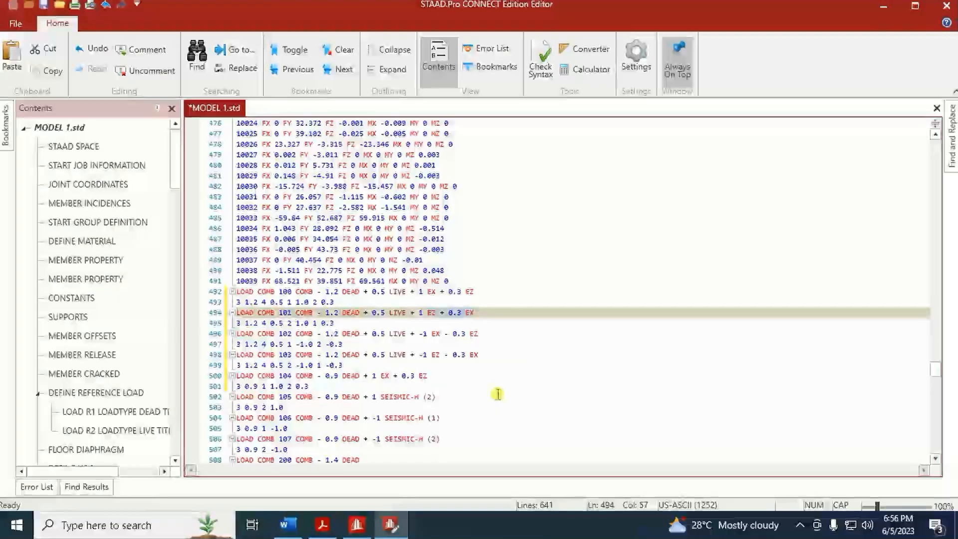
{"action": "left_click", "coordinate": [442, 396]}
{"action": "type", "text": "EZ + 0.3 EX"}
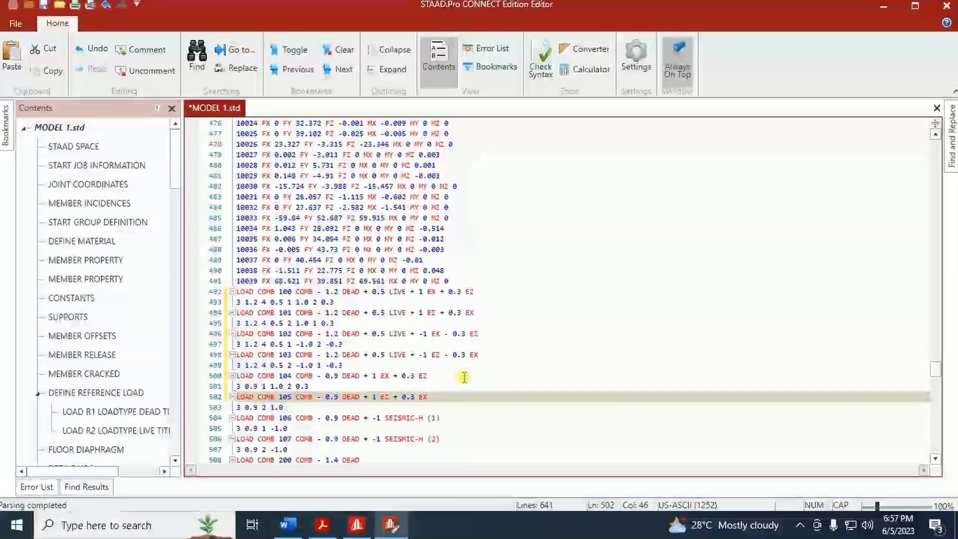
{"action": "left_click", "coordinate": [293, 407]}
{"action": "type", "text": "1 0.3"}
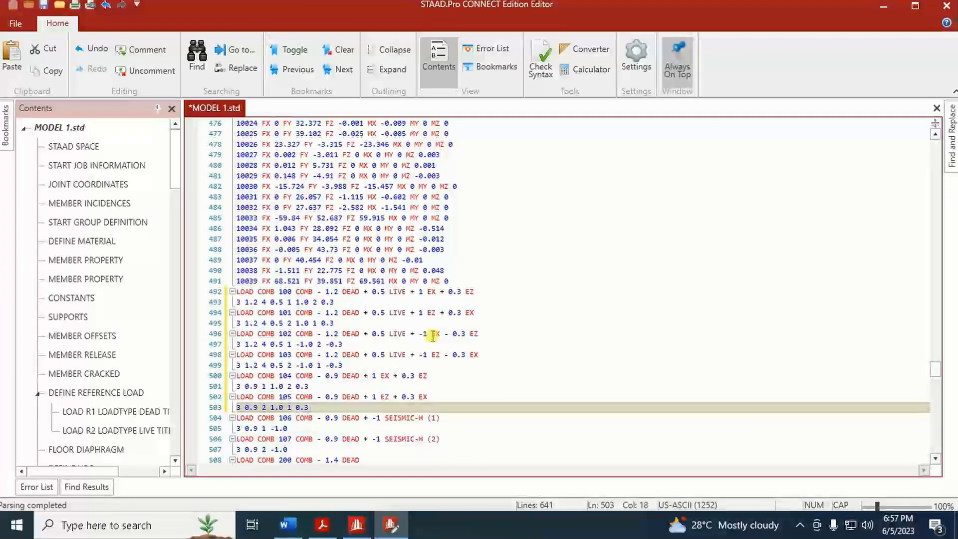
Change load combination 106's seismic term to -1 EX - 0.3 EZ and append load case 2 with factor -0.3
{"action": "left_click_drag", "start_coordinate": [433, 335], "coordinate": [489, 334]}
{"action": "left_click", "coordinate": [451, 414]}
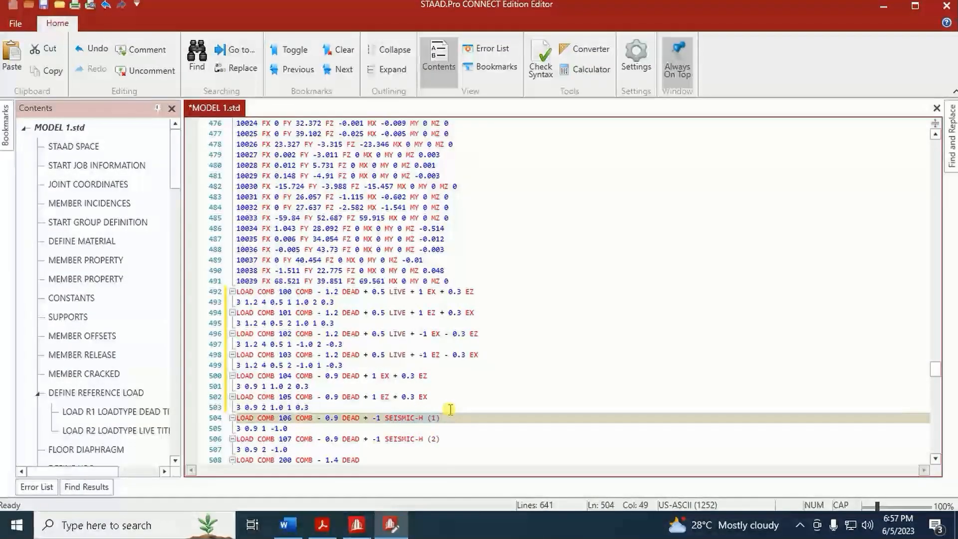
{"action": "left_click", "coordinate": [300, 428]}
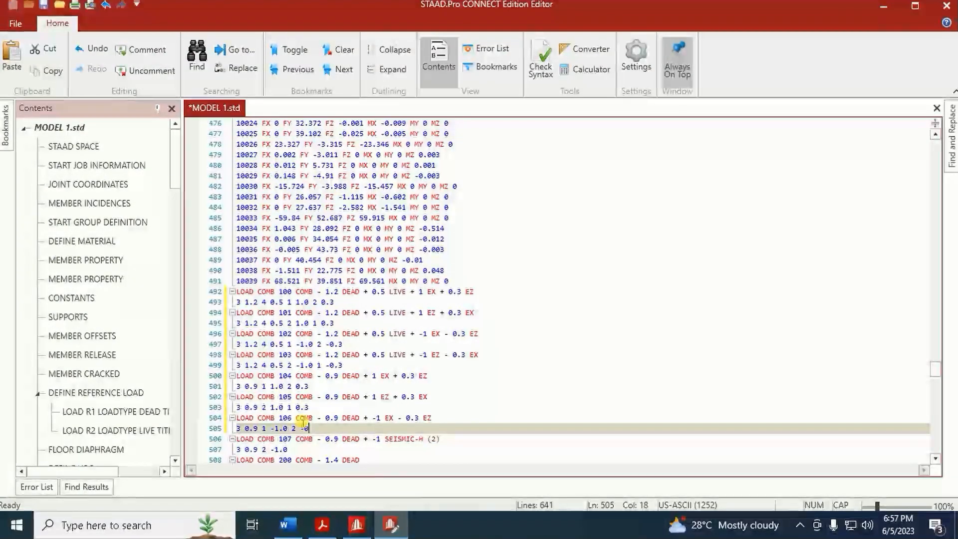
{"action": "type", "text": ".3"}
Copy combination 103's EZ - 0.3 EX text over load combination 107's SEISMIC-H (2) and append load case 1 with factor -0.3
{"action": "scroll", "coordinate": [488, 420], "scroll_direction": "down", "scroll_amount": 1}
{"action": "left_click", "coordinate": [470, 324]}
{"action": "left_click_drag", "start_coordinate": [481, 324], "coordinate": [492, 325]}
{"action": "key", "text": "ctrl+c"}
{"action": "left_click_drag", "start_coordinate": [385, 407], "coordinate": [449, 406]}
{"action": "key", "text": "ctrl+v"}
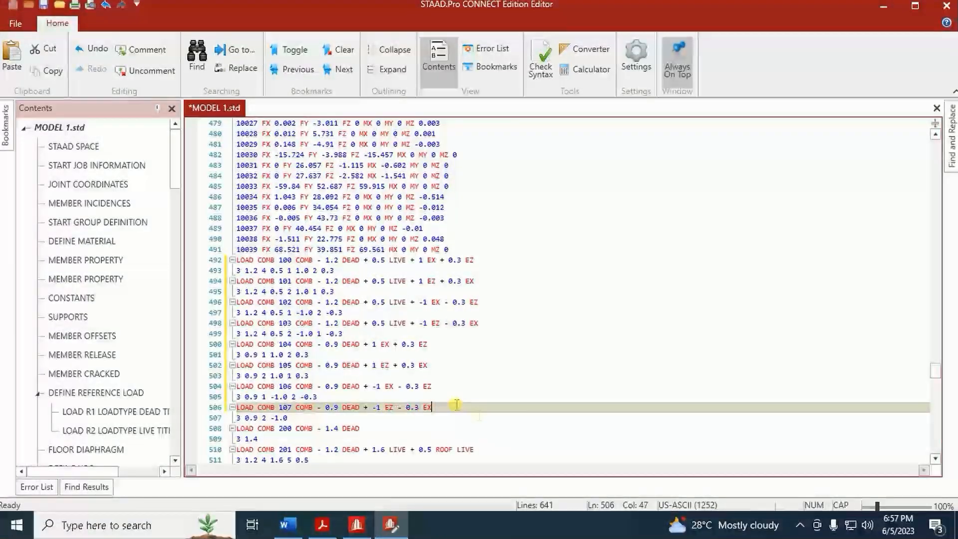
{"action": "key", "text": "Down"}
{"action": "type", "text": "1 -0.3"}
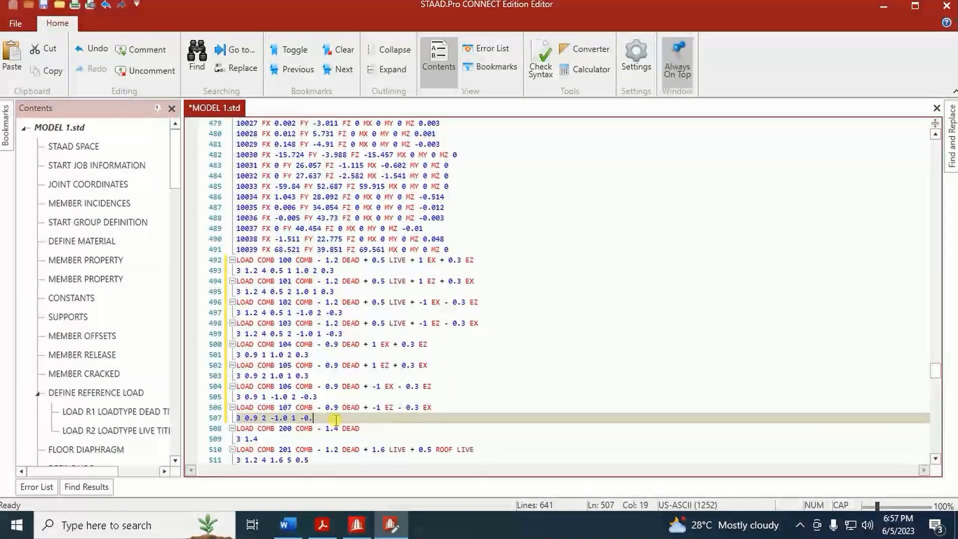
Copy combination 104's EX + 0.3 EZ text over load combination 211's SEISMIC-H (1) and append load case 2 with factor 0.3
{"action": "scroll", "coordinate": [399, 422], "scroll_direction": "down", "scroll_amount": 3}
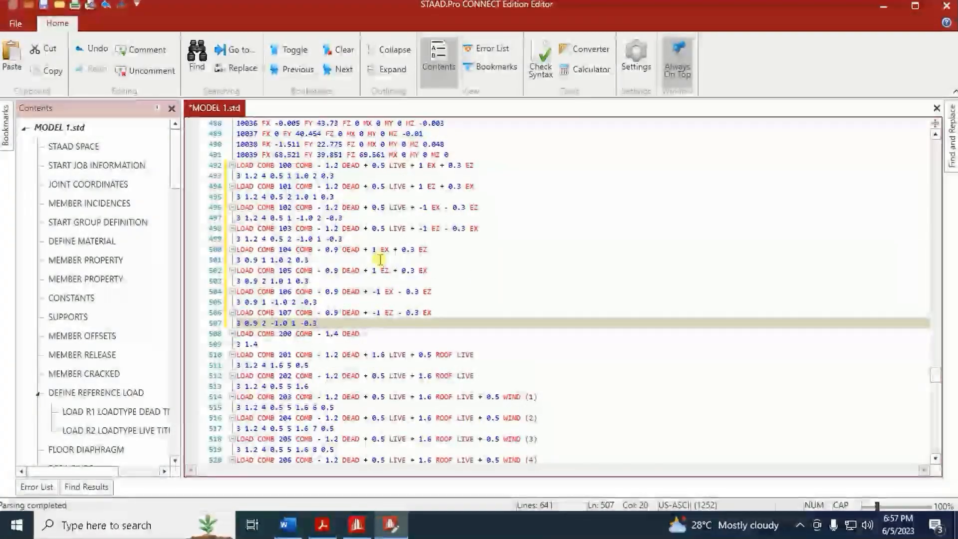
{"action": "left_click_drag", "start_coordinate": [374, 250], "coordinate": [413, 248]}
{"action": "scroll", "coordinate": [519, 327], "scroll_direction": "down", "scroll_amount": 6}
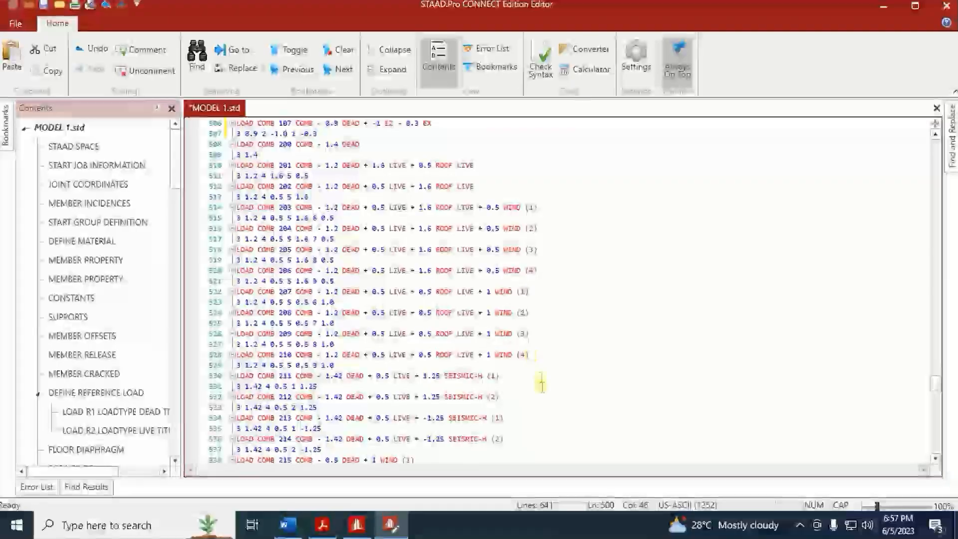
{"action": "left_click", "coordinate": [467, 375]}
{"action": "left_click_drag", "start_coordinate": [479, 375], "coordinate": [509, 374]}
{"action": "key", "text": "ctrl+v"}
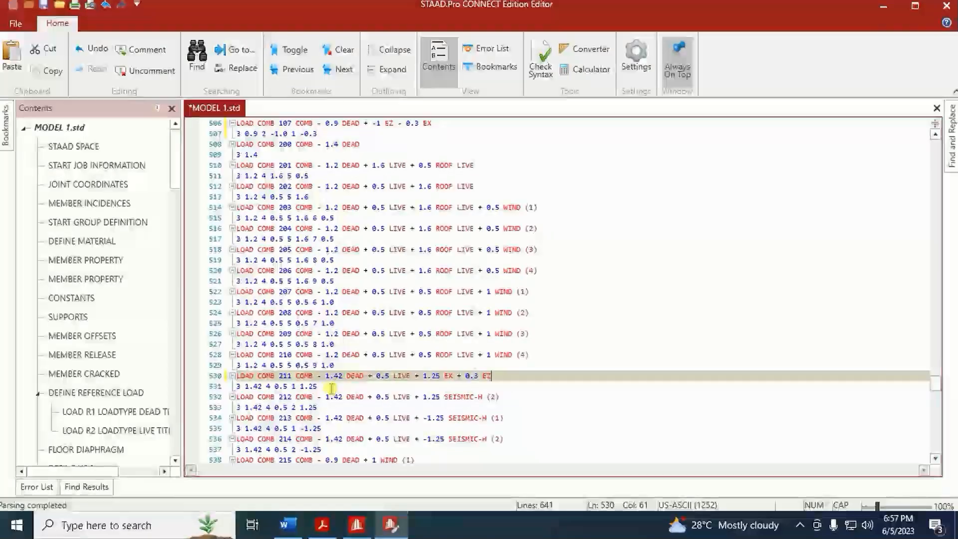
{"action": "left_click", "coordinate": [327, 386]}
Copy combination 105's EZ + 0.3 EX text over load combination 212's SEISMIC-H (2) and append load case 1 with factor 0.3
{"action": "scroll", "coordinate": [417, 389], "scroll_direction": "up", "scroll_amount": 5}
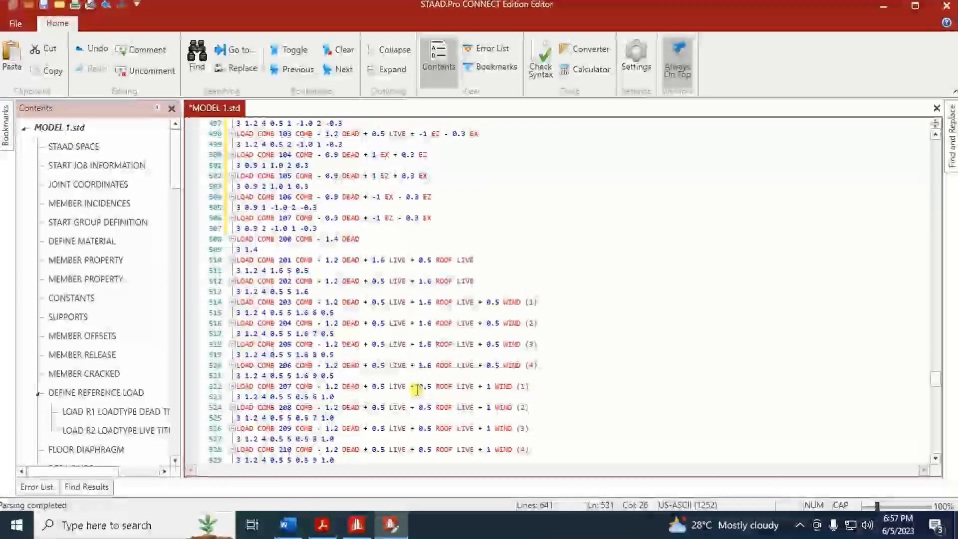
{"action": "left_click_drag", "start_coordinate": [364, 239], "coordinate": [445, 237]}
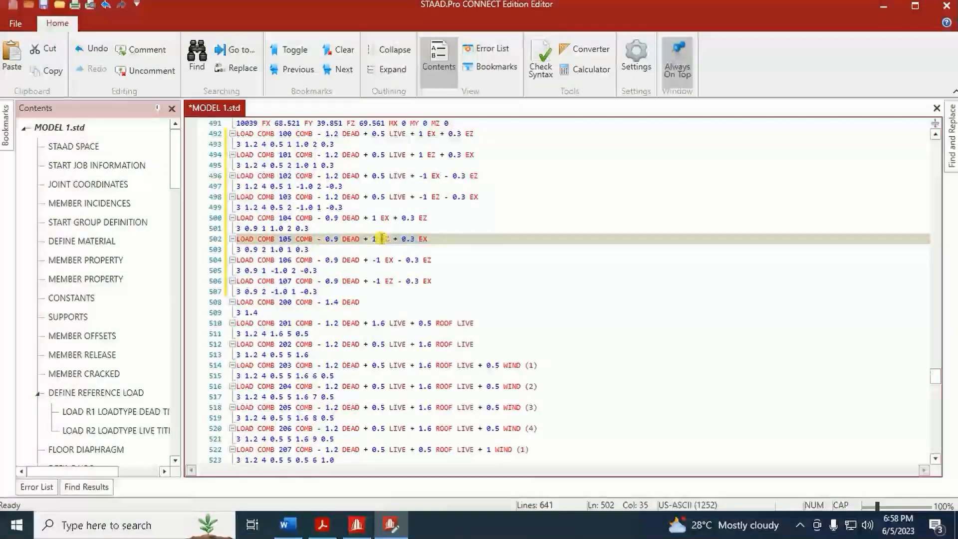
{"action": "scroll", "coordinate": [529, 382], "scroll_direction": "down", "scroll_amount": 6}
{"action": "left_click_drag", "start_coordinate": [445, 367], "coordinate": [530, 358]}
{"action": "key", "text": "ctrl+v"}
{"action": "key", "text": "Down"}
{"action": "type", "text": "1"}
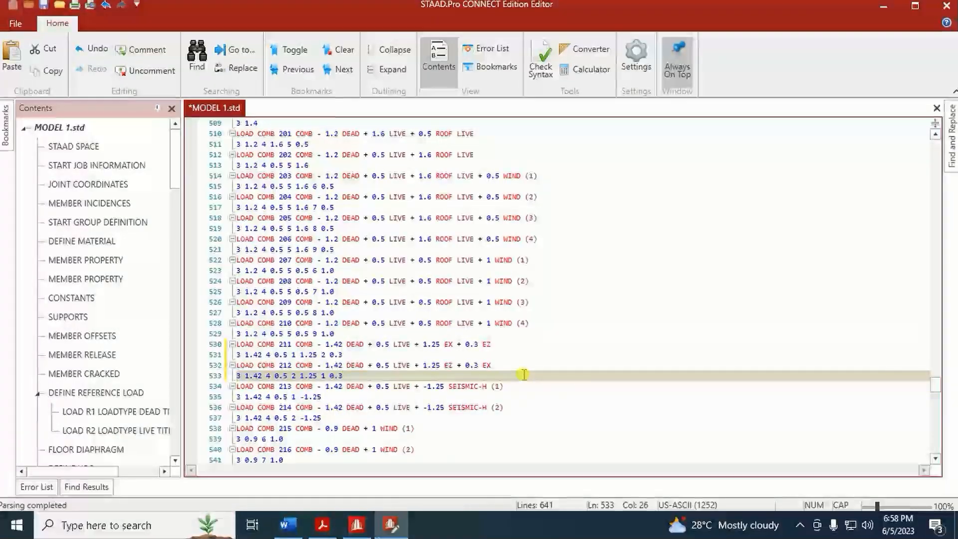
Change load combination 213's seismic term to -1.25 EX - 0.3 EZ and append load case 2 with factor -0.3
{"action": "left_click", "coordinate": [516, 342]}
{"action": "key", "text": "ctrl+c"}
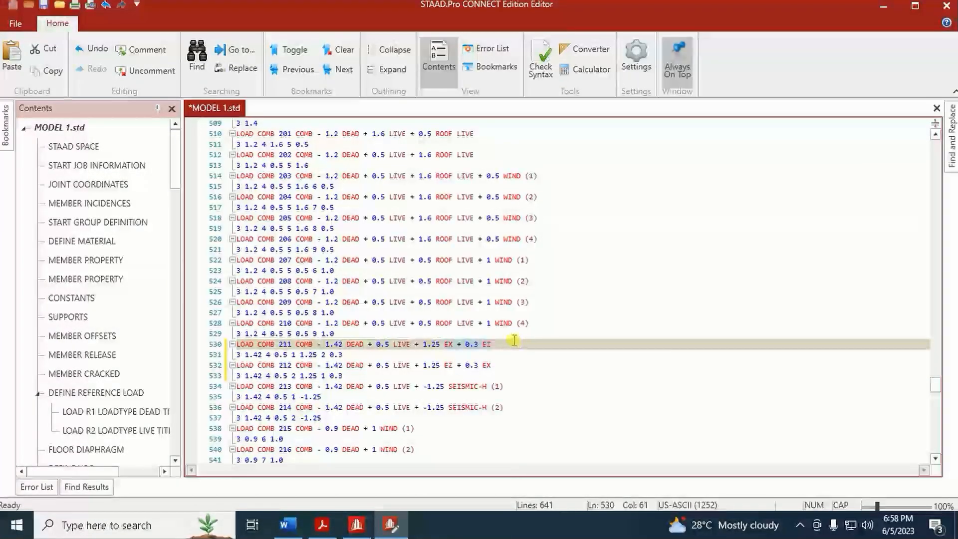
{"action": "left_click_drag", "start_coordinate": [449, 387], "coordinate": [514, 388]}
{"action": "key", "text": "ctrl+v"}
{"action": "left_click", "coordinate": [467, 387]}
{"action": "key", "text": "BackSpace"}
{"action": "type", "text": "-"}
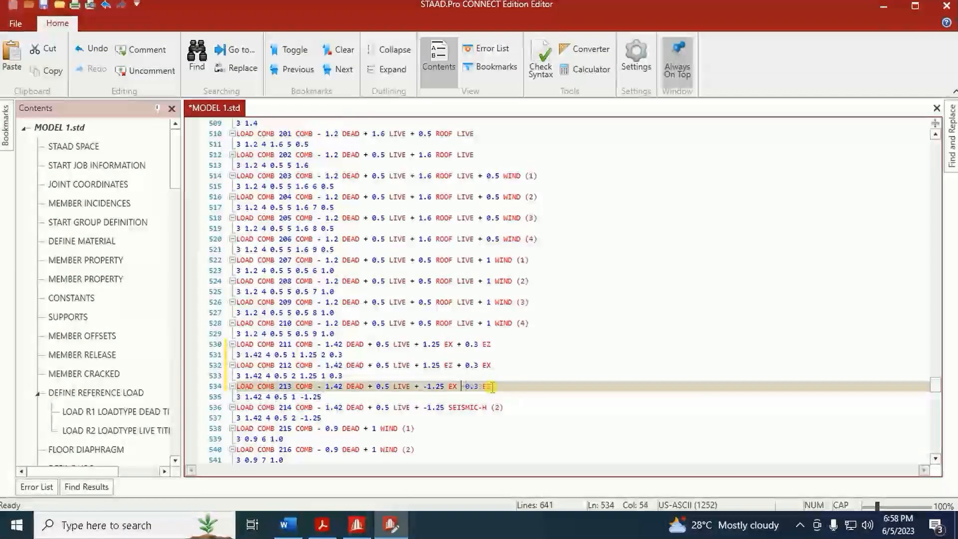
{"action": "left_click", "coordinate": [330, 397]}
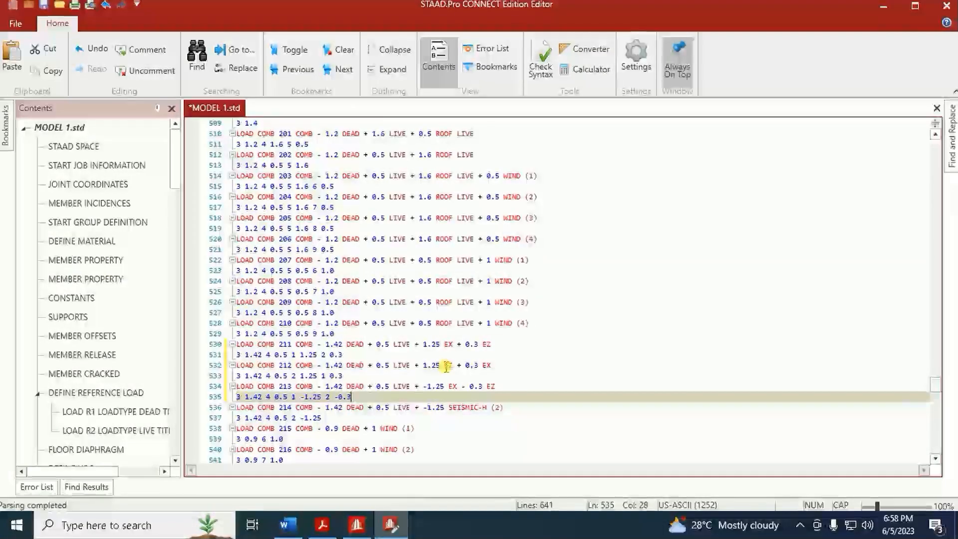
Change load combination 214's seismic term to -1.25 EZ - 0.3 EX and append load case 1 with factor -0.3
{"action": "left_click_drag", "start_coordinate": [446, 367], "coordinate": [512, 364]}
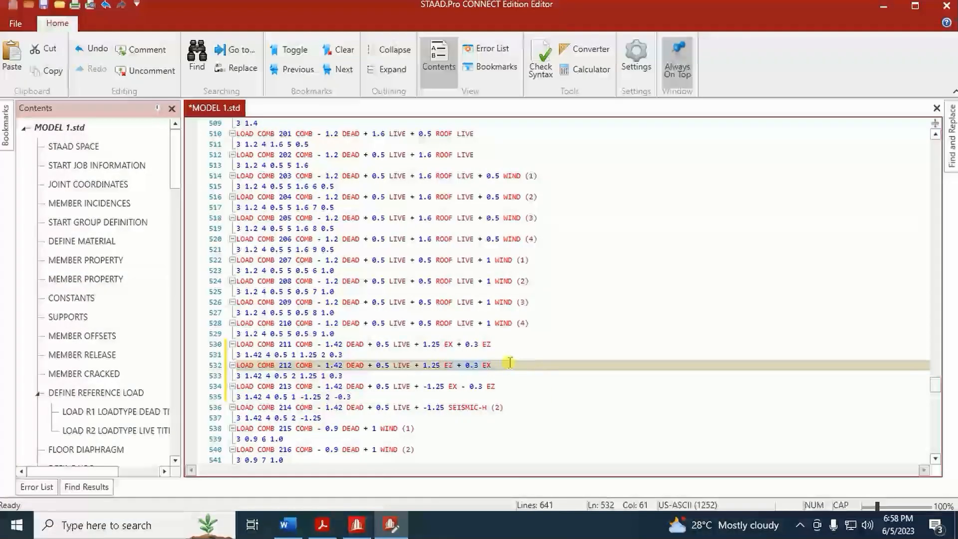
{"action": "left_click", "coordinate": [514, 404]}
{"action": "key", "text": "BackSpace"}
{"action": "type", "text": "-"}
{"action": "left_click", "coordinate": [379, 418]}
{"action": "type", "text": "1 -0.3"}
Copy combination 211's EX + 0.3 EZ text over load combination 219's SEISMIC-H (1) and append load case 2 with factor 0.3
{"action": "scroll", "coordinate": [522, 396], "scroll_direction": "down", "scroll_amount": 3}
{"action": "left_click_drag", "start_coordinate": [237, 250], "coordinate": [505, 251]}
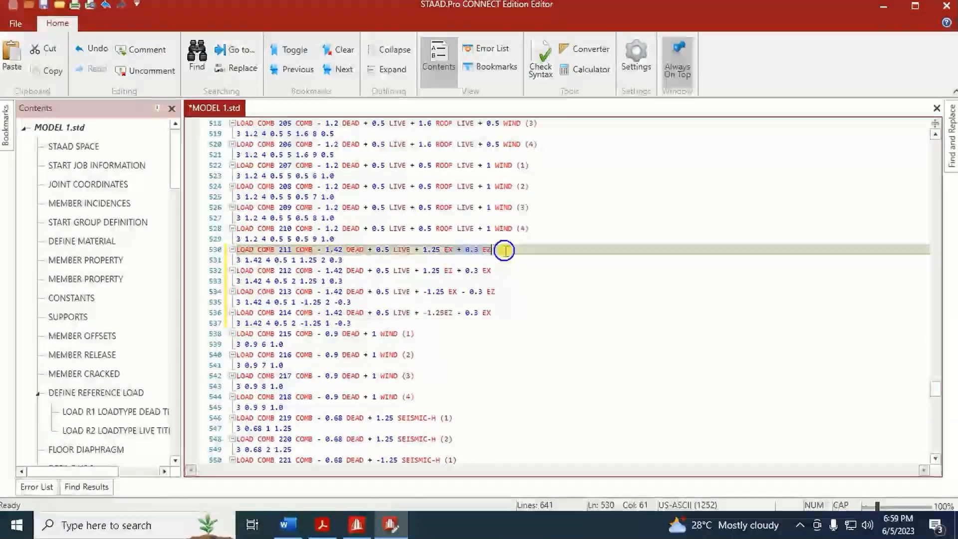
{"action": "scroll", "coordinate": [480, 395], "scroll_direction": "down", "scroll_amount": 1}
{"action": "left_click", "coordinate": [398, 388]}
{"action": "left_click", "coordinate": [459, 386]}
{"action": "left_click", "coordinate": [474, 396]}
{"action": "type", "text": "2 0.3"}
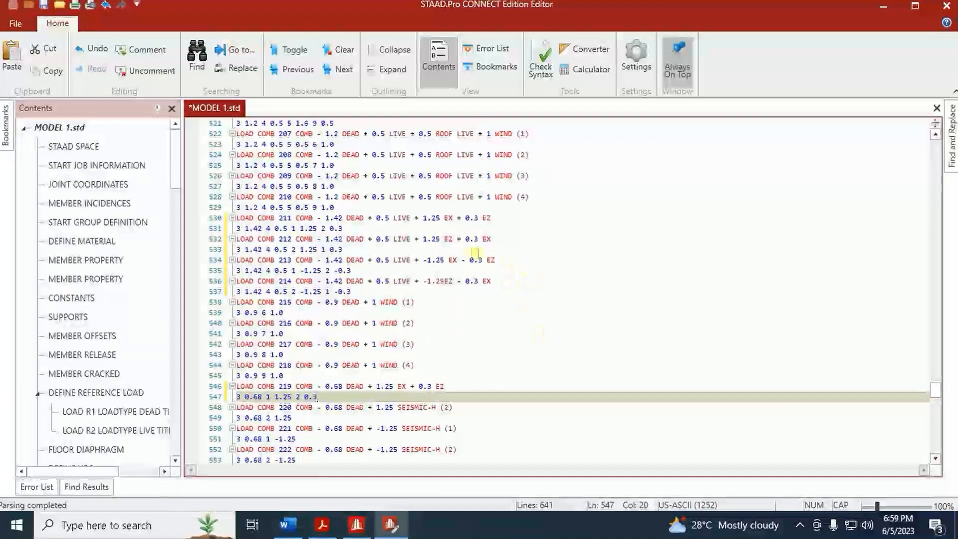
Copy combination 212's EZ + 0.3 EX text over load combination 220's SEISMIC-H (2) and append load case 1 with factor 0.3
{"action": "left_click_drag", "start_coordinate": [445, 239], "coordinate": [514, 238]}
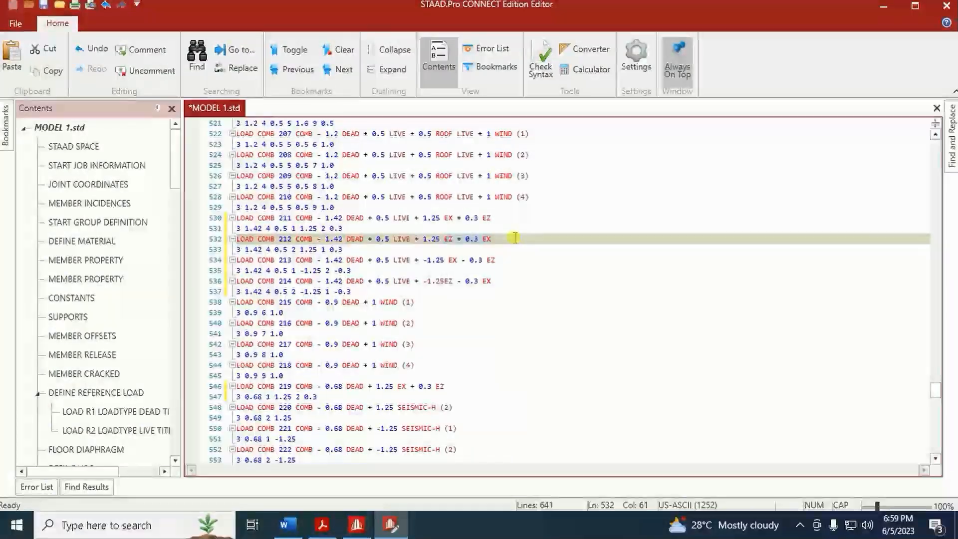
{"action": "scroll", "coordinate": [500, 371], "scroll_direction": "down", "scroll_amount": 2}
{"action": "left_click_drag", "start_coordinate": [395, 344], "coordinate": [464, 344]}
{"action": "key", "text": "ctrl+v"}
{"action": "left_click", "coordinate": [311, 355]}
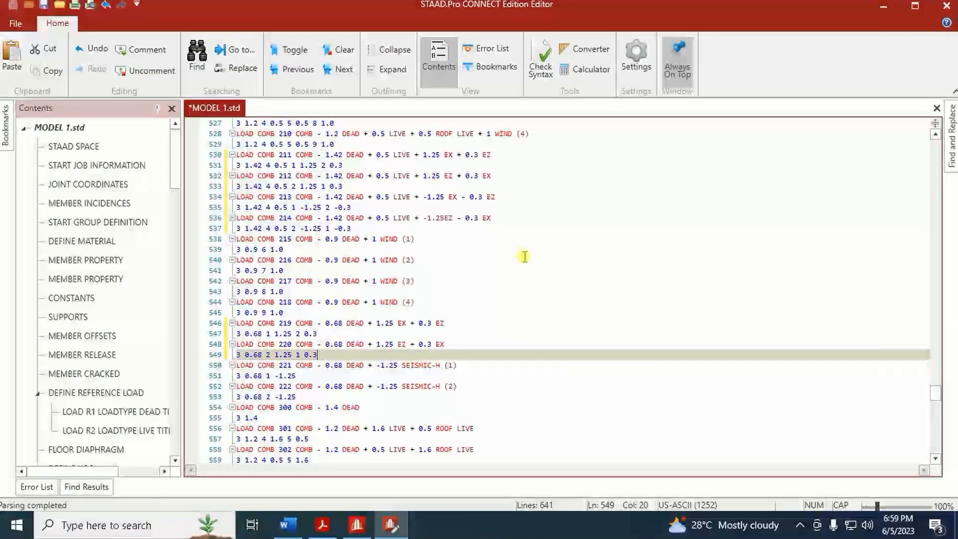
Insert the missing space between -1.25 and EZ in load combination 214's title
{"action": "left_click", "coordinate": [503, 196]}
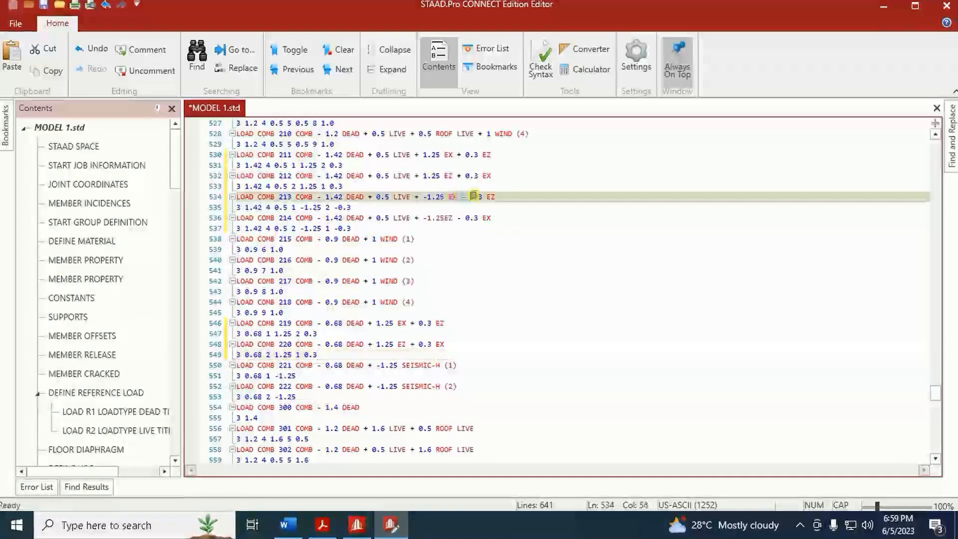
{"action": "left_click", "coordinate": [457, 218]}
Copy combination 213's EX - 0.3 EZ text over load combination 221's SEISMIC-H (1) and append load case 2 with factor -0.3
{"action": "triple_click", "coordinate": [511, 199]}
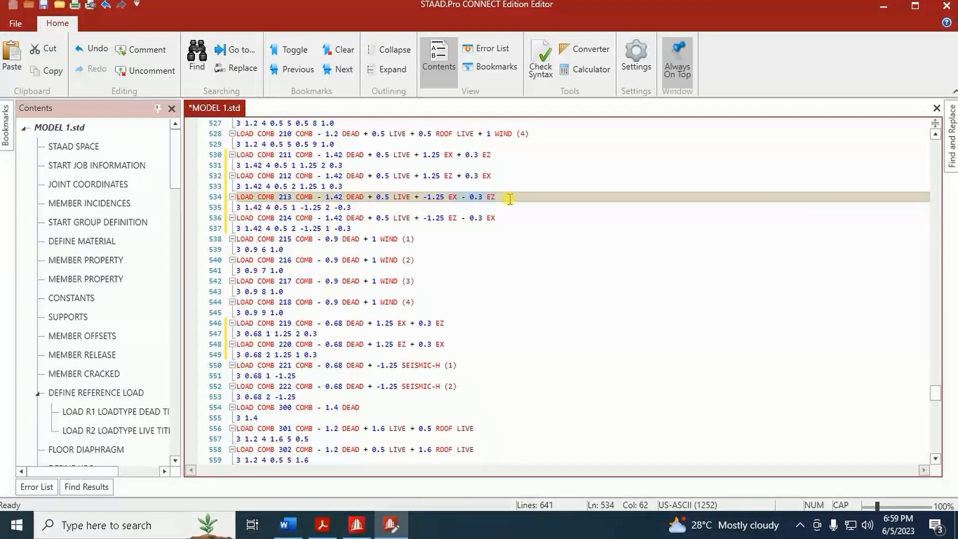
{"action": "left_click", "coordinate": [472, 364]}
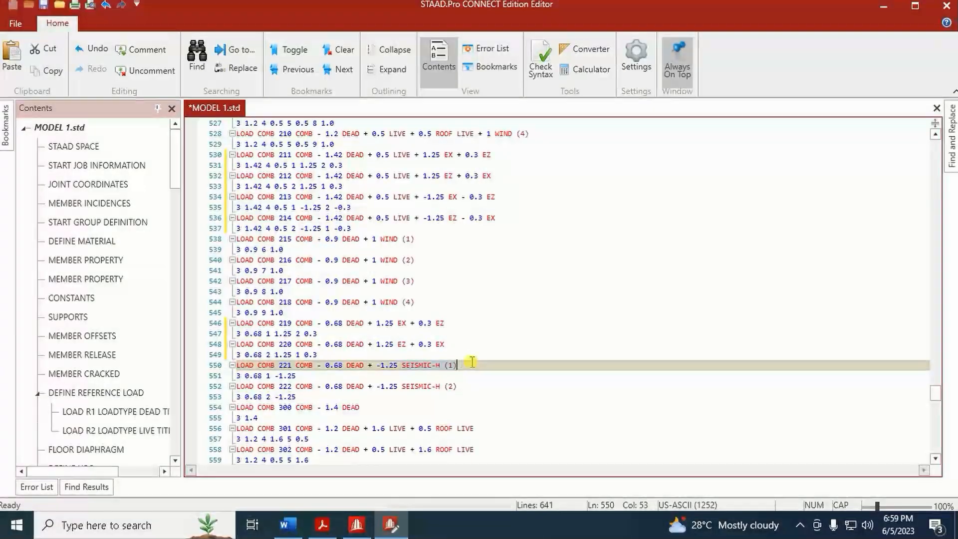
{"action": "triple_click", "coordinate": [308, 377]}
{"action": "type", "text": "2 "}
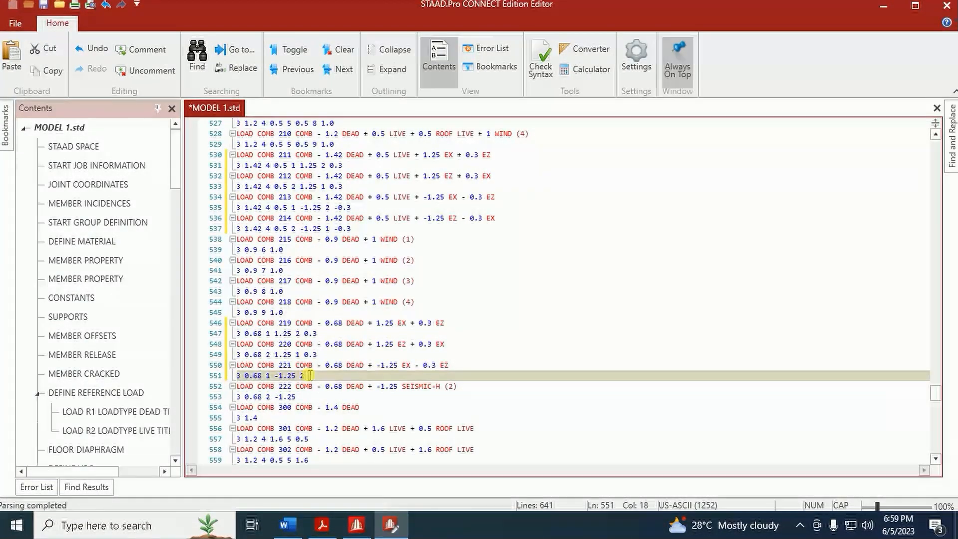
{"action": "type", "text": "-0.3"}
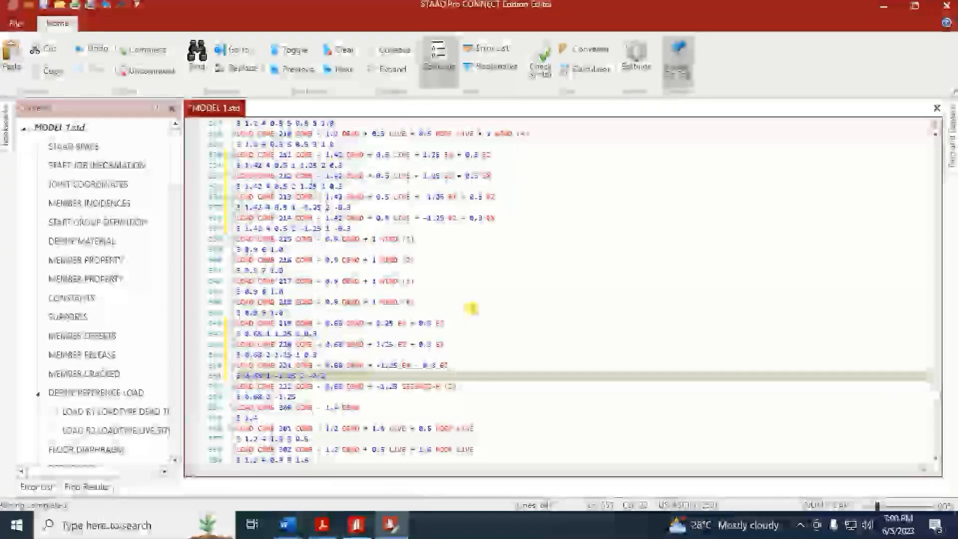
Copy combination 214's EZ - 0.3 EX text over load combination 222's SEISMIC-H (2) and append load case 1 with factor -0.3
{"action": "left_click", "coordinate": [514, 219]}
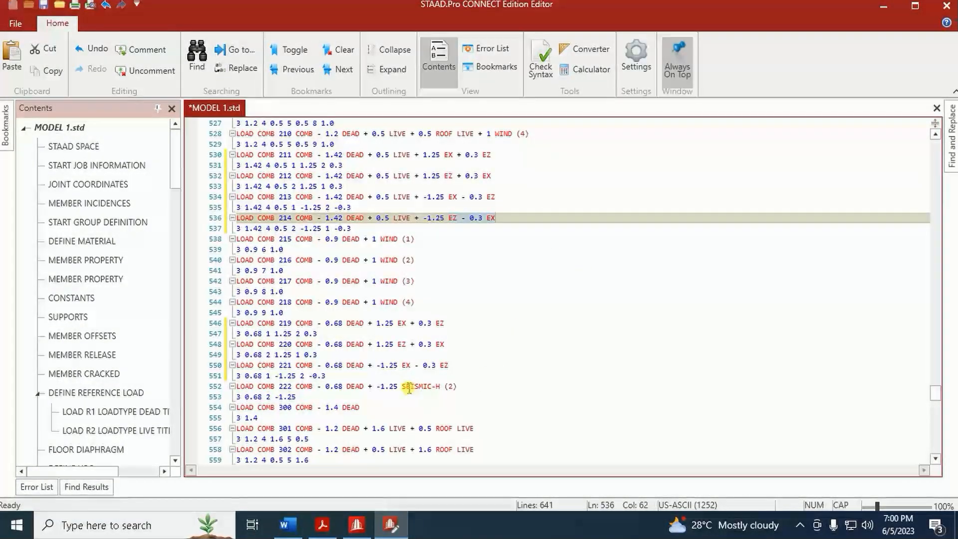
{"action": "left_click_drag", "start_coordinate": [402, 387], "coordinate": [483, 388]}
{"action": "key", "text": "ctrl+v"}
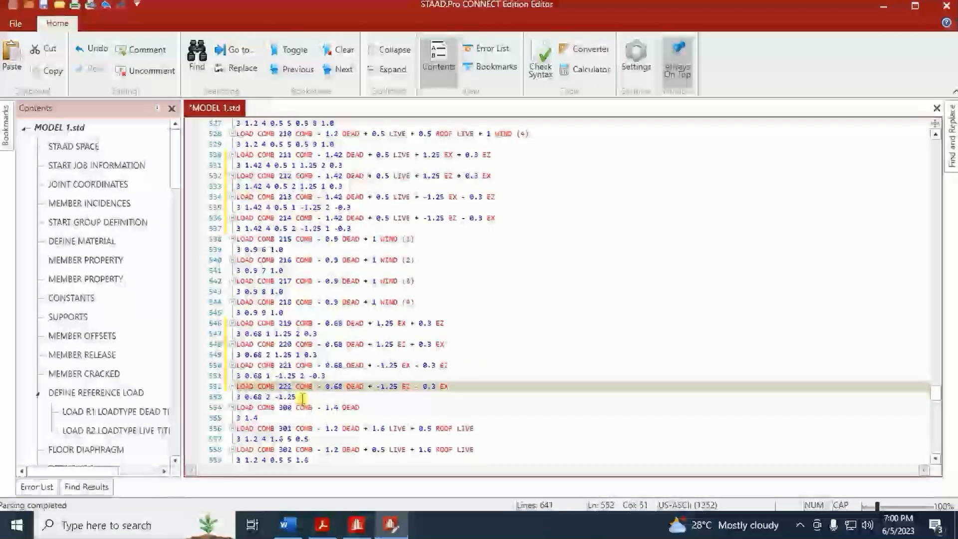
{"action": "left_click", "coordinate": [346, 396]}
{"action": "type", "text": "-0.3"}
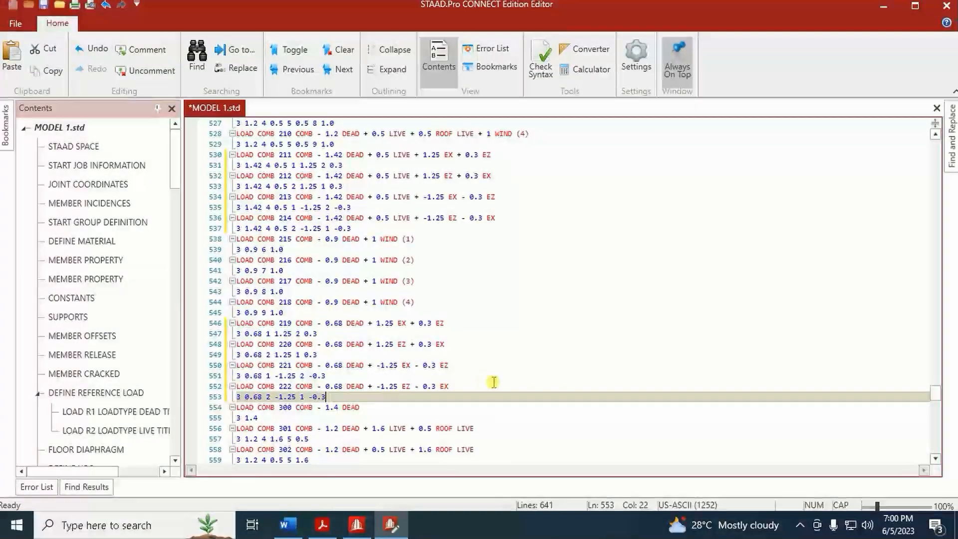
Check the edited seismic combinations and close MODEL 1's command file editor
{"action": "scroll", "coordinate": [493, 383], "scroll_direction": "down", "scroll_amount": 1}
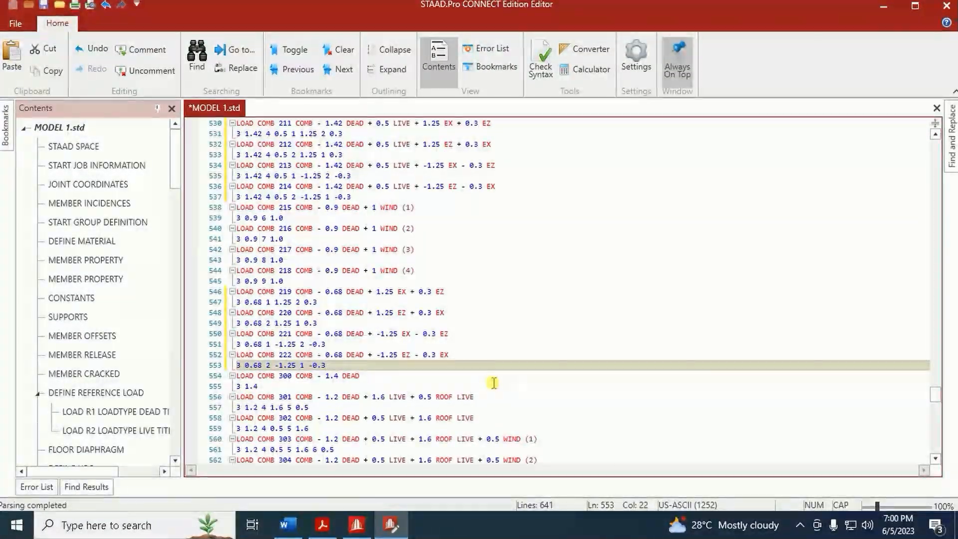
{"action": "scroll", "coordinate": [493, 383], "scroll_direction": "up", "scroll_amount": 7}
{"action": "left_click", "coordinate": [946, 6]}
{"action": "left_click", "coordinate": [569, 361]}
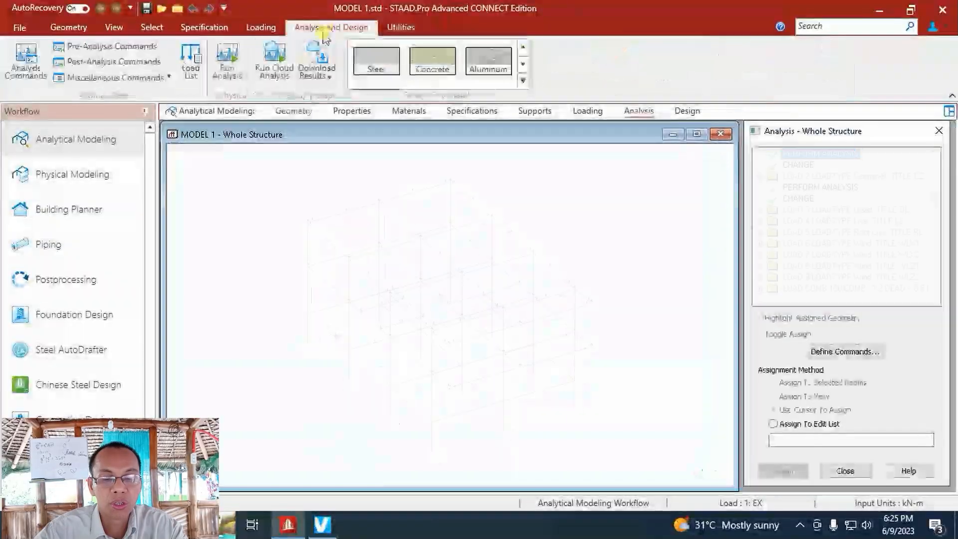
Run the analysis of MODEL 1 and open its output file in a maximized viewer
{"action": "left_click", "coordinate": [227, 55]}
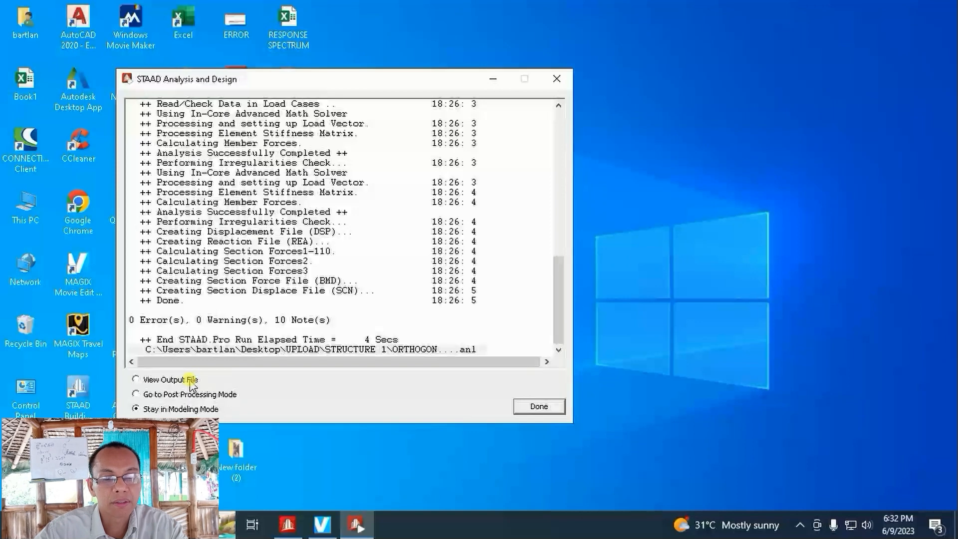
{"action": "left_click", "coordinate": [536, 405]}
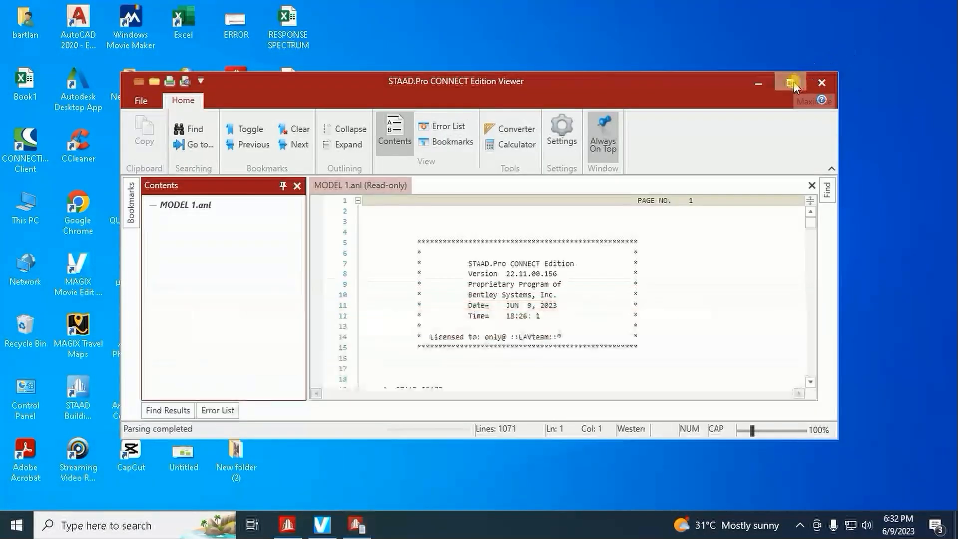
{"action": "left_click", "coordinate": [790, 83]}
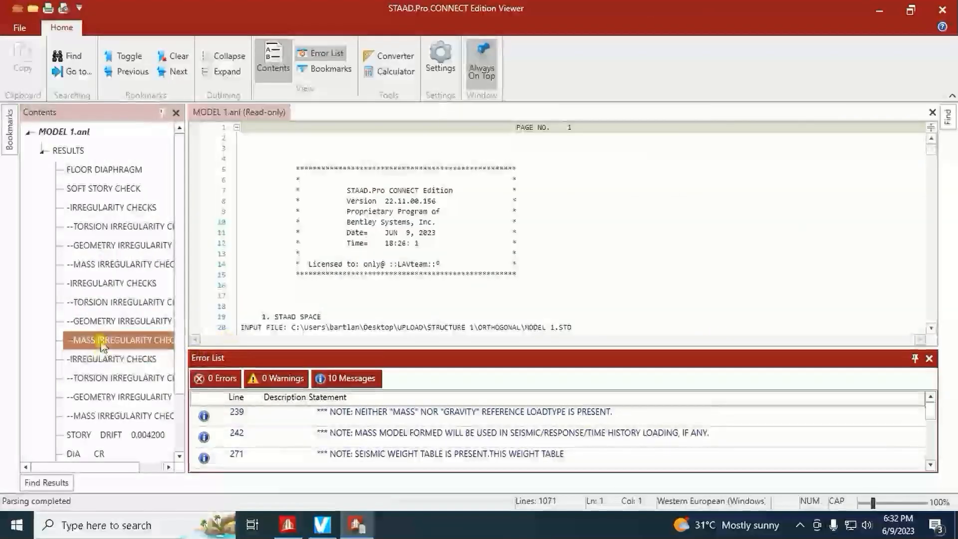
Close the error list and examine the floor diaphragm results and the X-direction seismic base shear output
{"action": "left_click", "coordinate": [94, 172]}
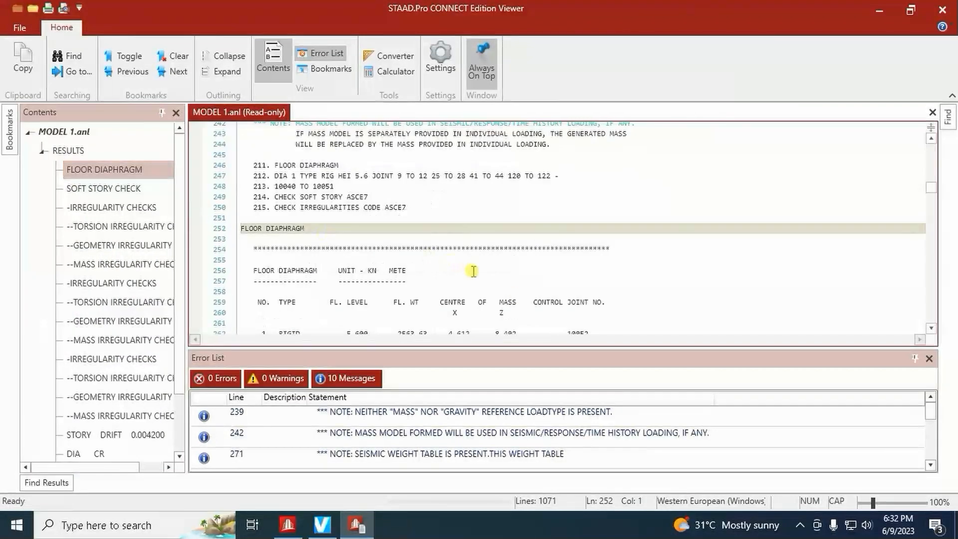
{"action": "left_click", "coordinate": [929, 359]}
{"action": "scroll", "coordinate": [523, 330], "scroll_direction": "down", "scroll_amount": 5}
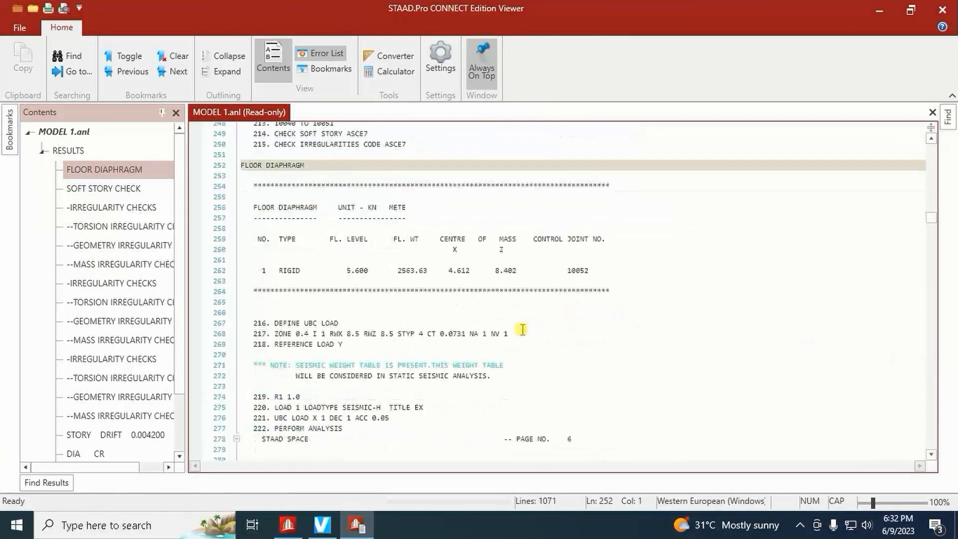
{"action": "scroll", "coordinate": [523, 329], "scroll_direction": "up", "scroll_amount": 5}
{"action": "scroll", "coordinate": [523, 329], "scroll_direction": "down", "scroll_amount": 13}
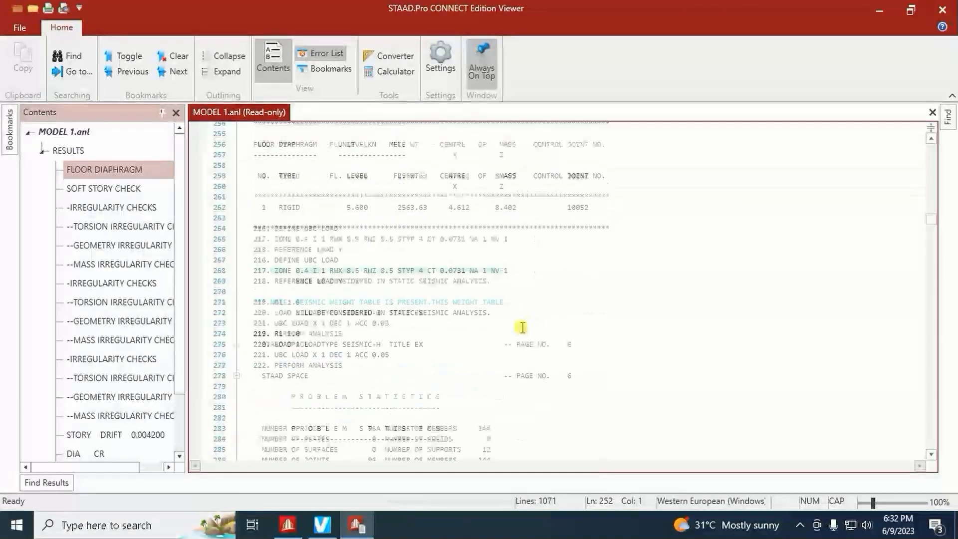
{"action": "scroll", "coordinate": [523, 327], "scroll_direction": "down", "scroll_amount": 7}
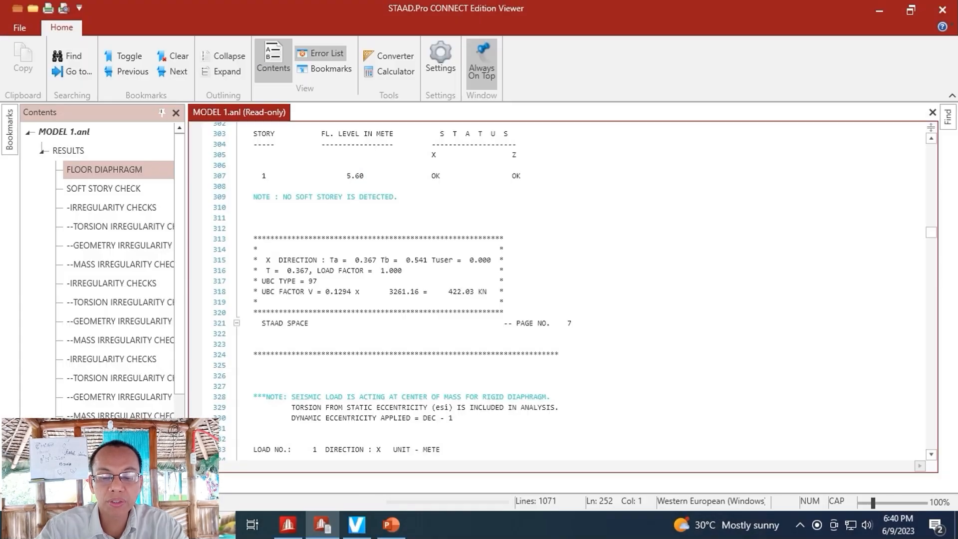
Read the NSCP 2015 Method B provisions for the fundamental period T in the code PDF
{"action": "mouse_move", "coordinate": [594, 225]}
{"action": "left_mouse_down"}
{"action": "mouse_move", "coordinate": [670, 238]}
{"action": "mouse_move", "coordinate": [649, 254]}
{"action": "mouse_move", "coordinate": [734, 252]}
{"action": "left_mouse_up"}
{"action": "left_click_drag", "start_coordinate": [582, 231], "coordinate": [403, 255]}
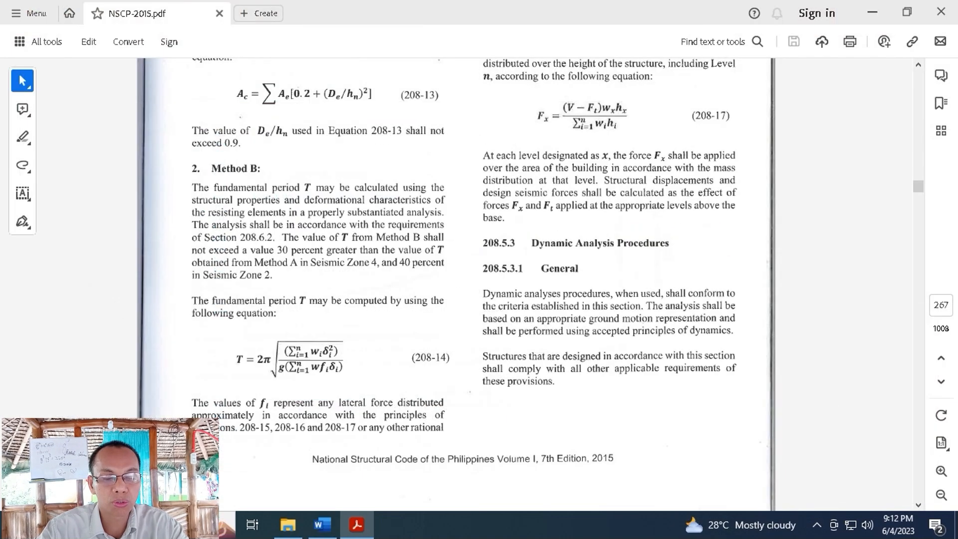
{"action": "mouse_move", "coordinate": [191, 220]}
{"action": "left_mouse_down"}
{"action": "mouse_move", "coordinate": [324, 283]}
{"action": "mouse_move", "coordinate": [455, 252]}
{"action": "mouse_move", "coordinate": [344, 222]}
{"action": "left_mouse_up"}
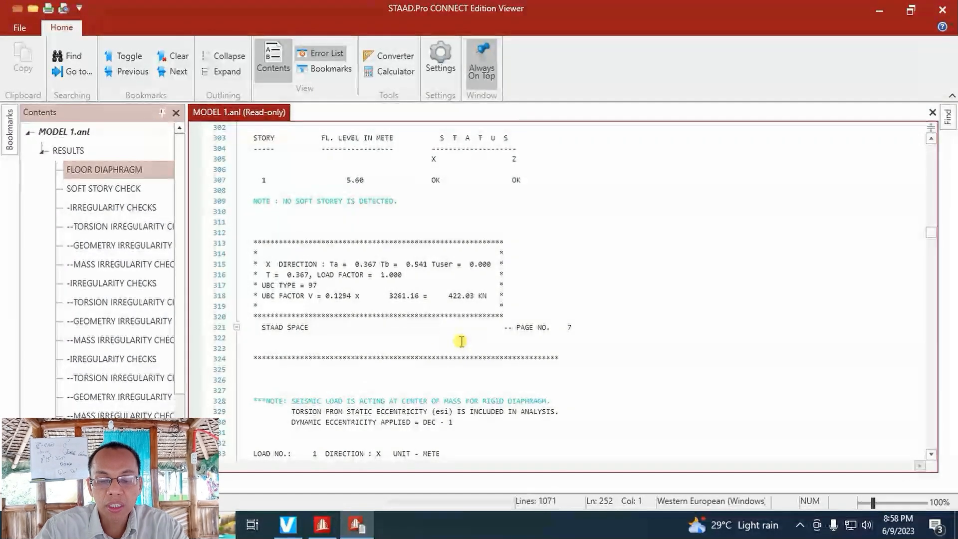
Examine the soft story check results for the X and Z directions in MODEL 1's output file
{"action": "left_click", "coordinate": [110, 189]}
{"action": "scroll", "coordinate": [466, 278], "scroll_direction": "down", "scroll_amount": 4}
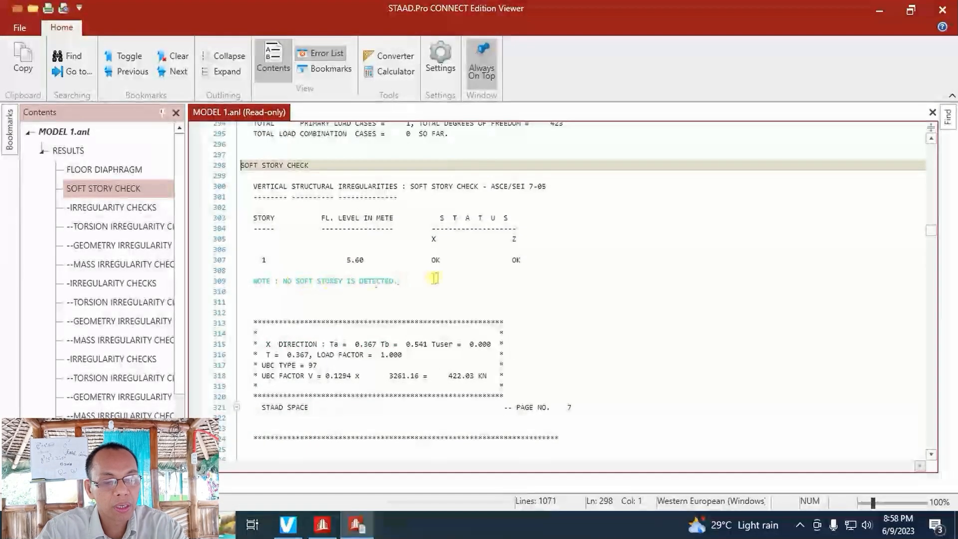
{"action": "scroll", "coordinate": [438, 278], "scroll_direction": "down", "scroll_amount": 1}
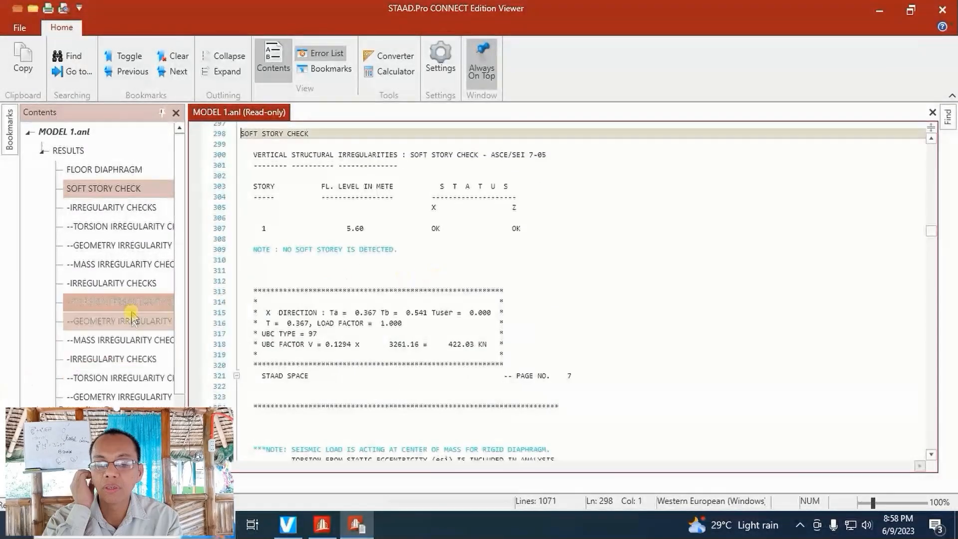
Examine the torsion, geometry and mass irregularity checks for the first seismic case in MODEL 1's output file
{"action": "left_click", "coordinate": [138, 207]}
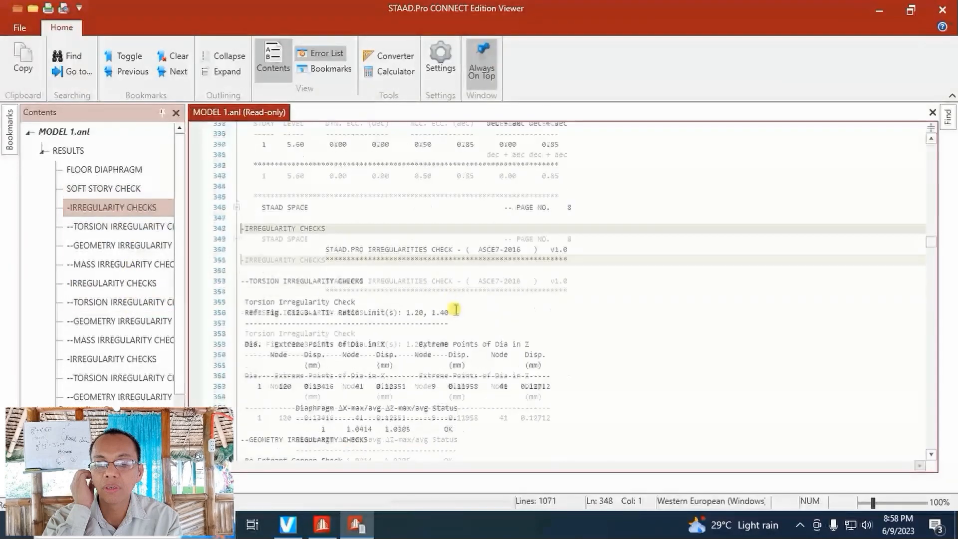
{"action": "scroll", "coordinate": [455, 317], "scroll_direction": "down", "scroll_amount": 2}
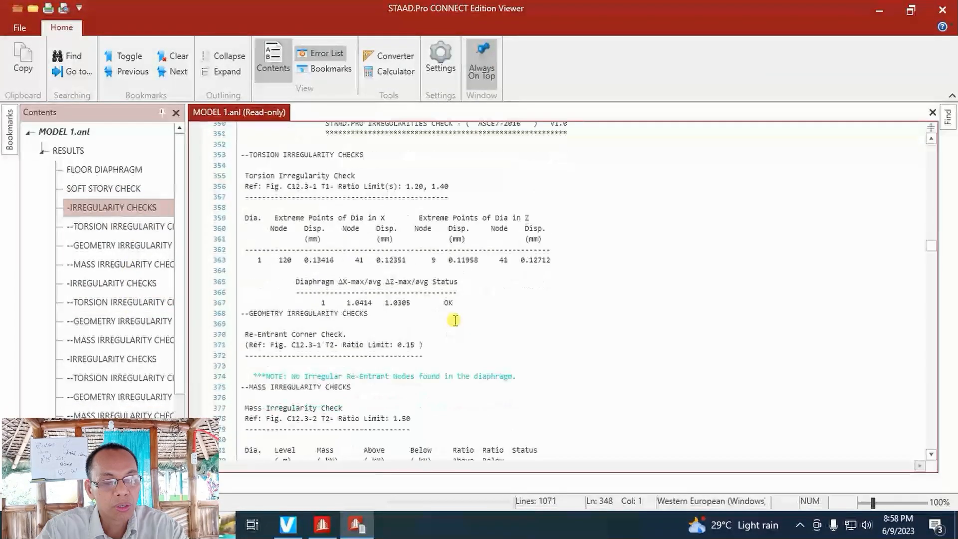
{"action": "scroll", "coordinate": [421, 336], "scroll_direction": "down", "scroll_amount": 5}
{"action": "scroll", "coordinate": [115, 369], "scroll_direction": "down", "scroll_amount": 2}
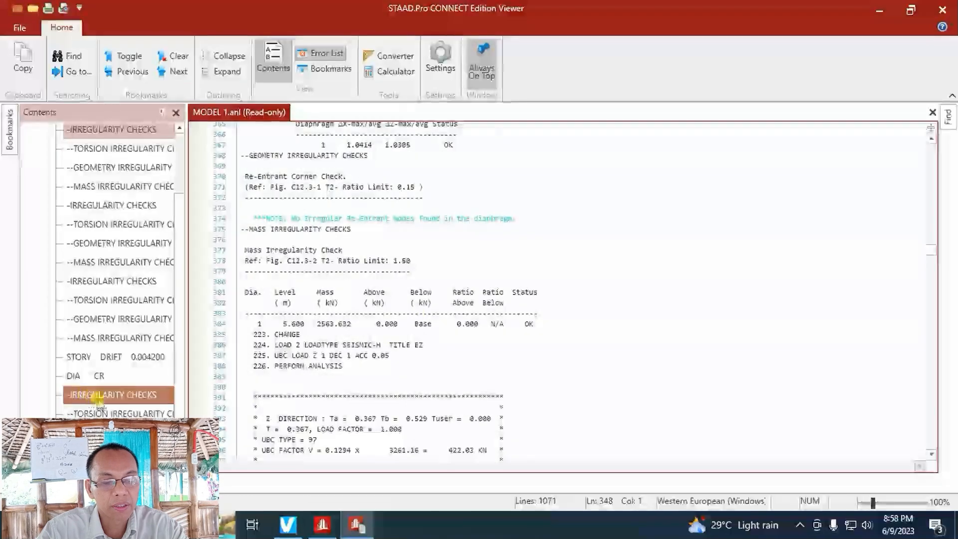
Examine the story drift results for load cases 100 to 107 and the diaphragm's centre of rigidity
{"action": "left_click", "coordinate": [119, 358]}
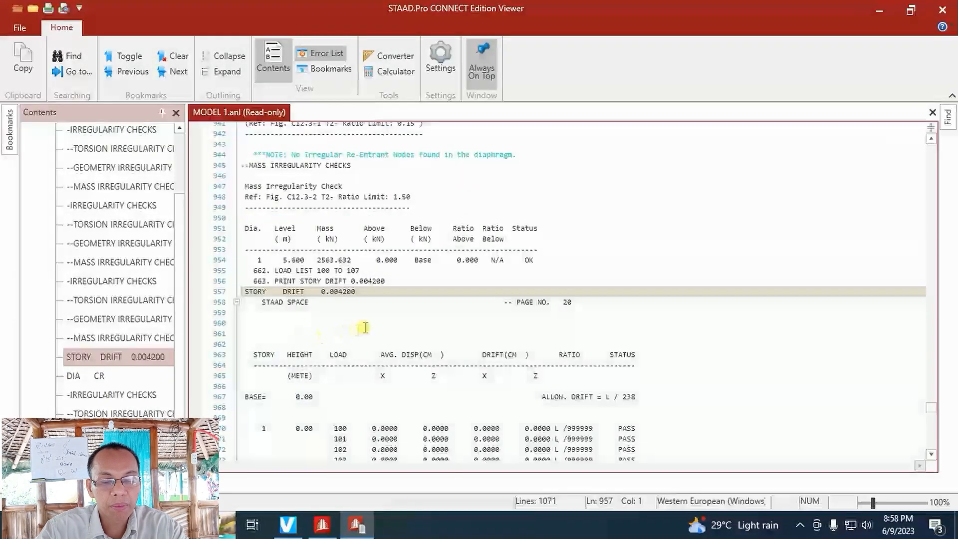
{"action": "scroll", "coordinate": [374, 326], "scroll_direction": "down", "scroll_amount": 19}
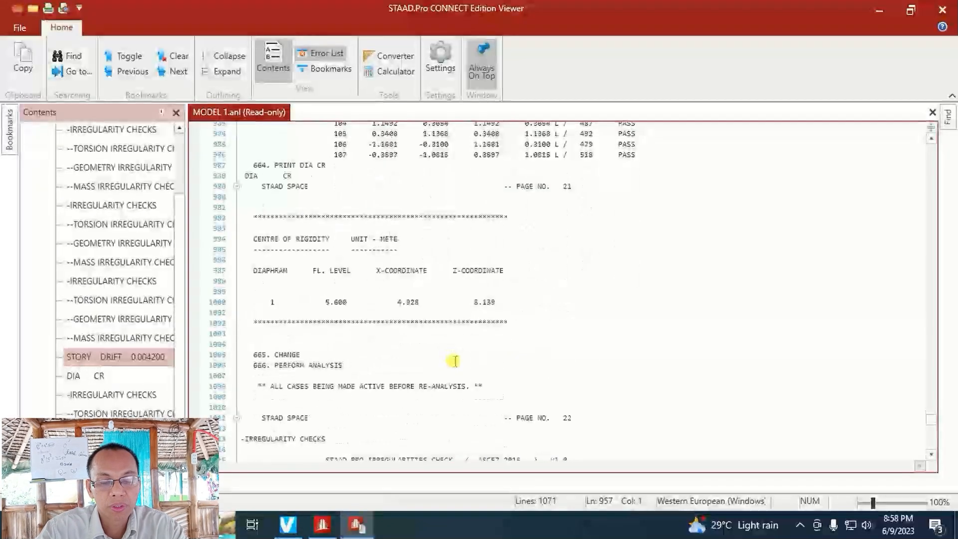
{"action": "scroll", "coordinate": [464, 377], "scroll_direction": "up", "scroll_amount": 13}
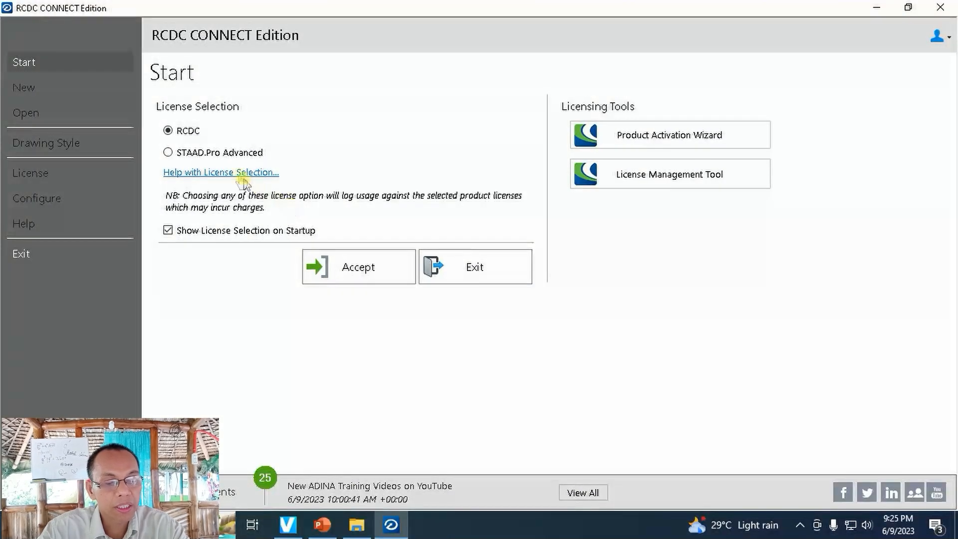
Switch to RCDC CONNECT Edition and accept the STAAD.Pro Advanced license for the session
{"action": "left_click", "coordinate": [223, 153]}
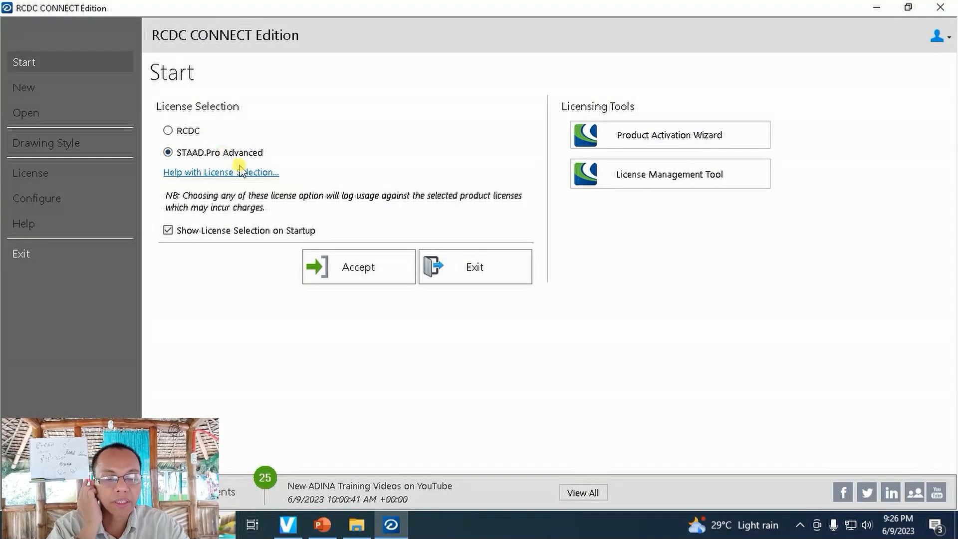
{"action": "left_click", "coordinate": [352, 266]}
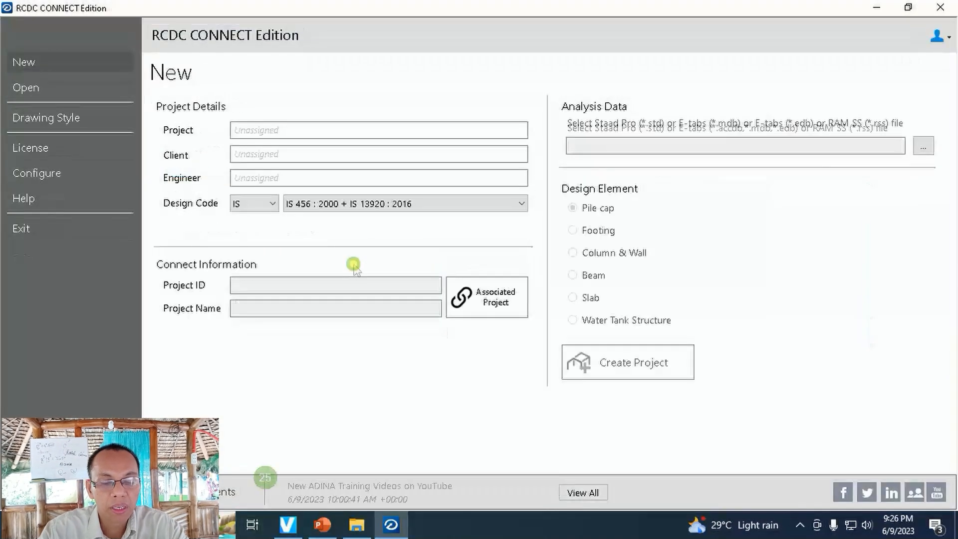
Fill in the new project's details with project h, client g, engineer g and design code NSCP C101 - 2015
{"action": "double_click", "coordinate": [265, 130]}
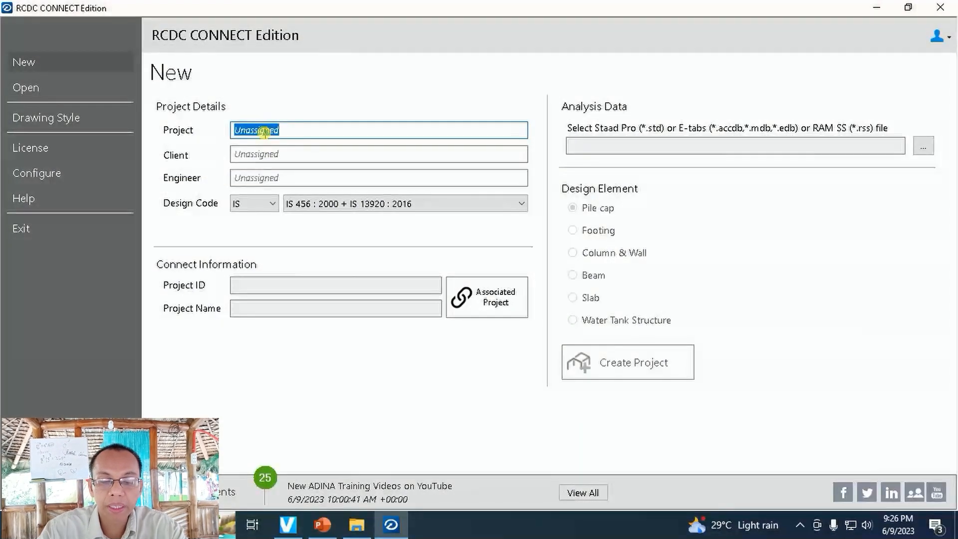
{"action": "type", "text": "h"}
{"action": "type", "text": "g"}
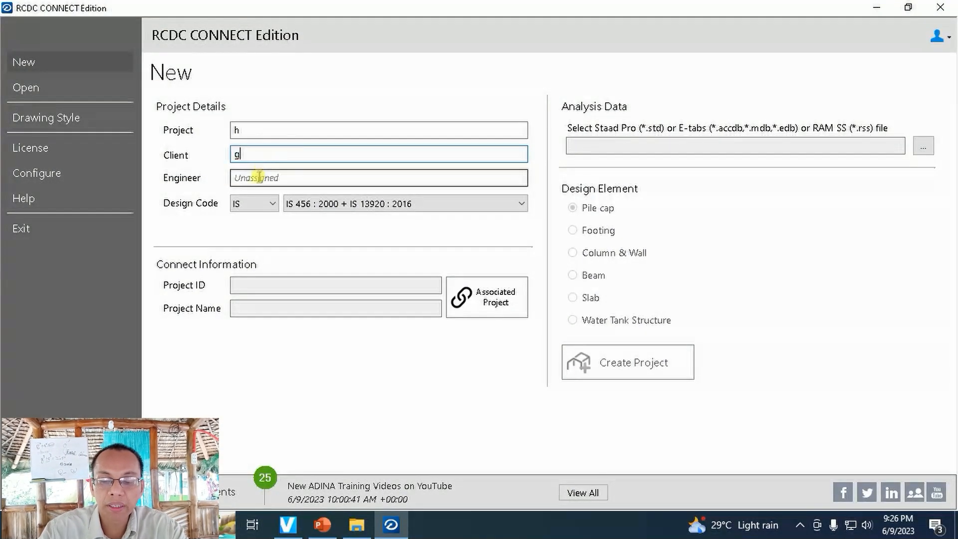
{"action": "left_click", "coordinate": [253, 180]}
{"action": "type", "text": "g"}
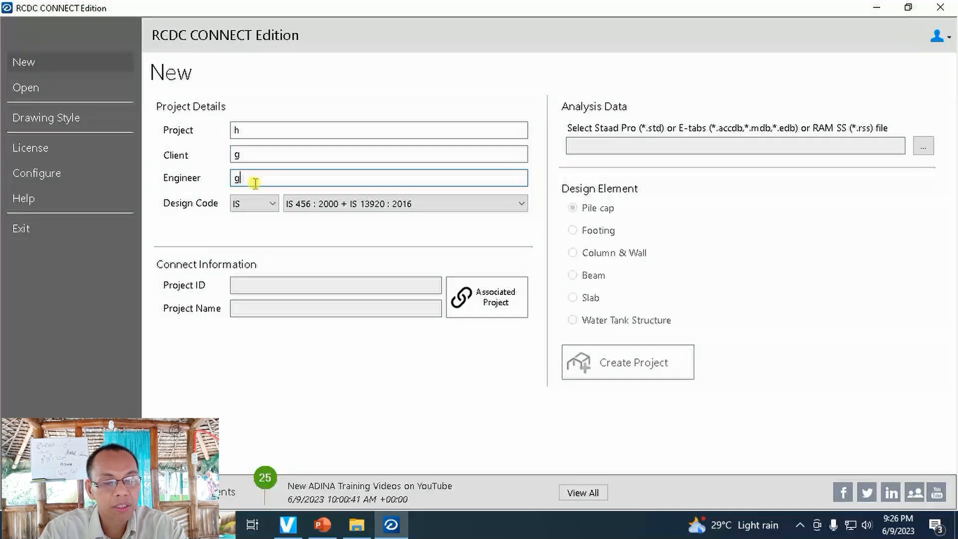
{"action": "left_click", "coordinate": [254, 204]}
{"action": "left_click", "coordinate": [254, 266]}
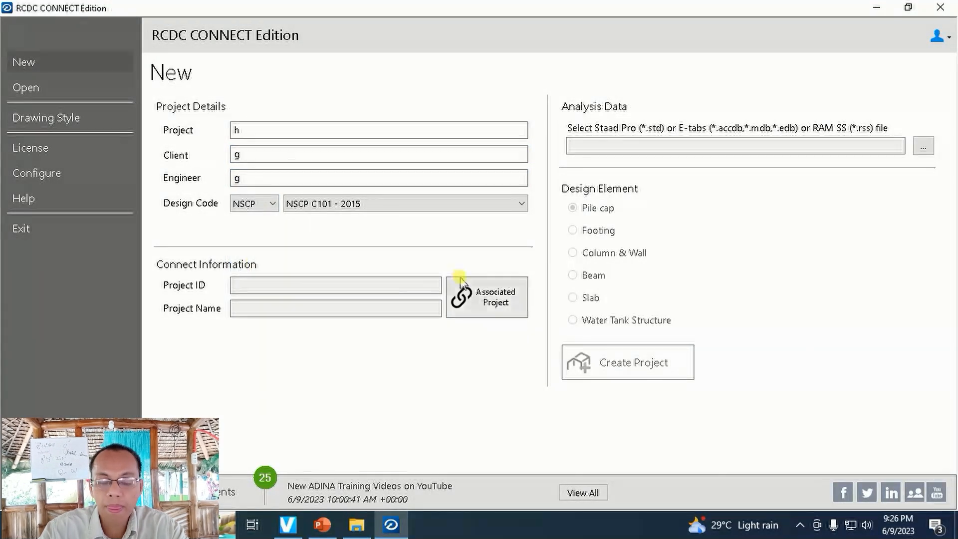
Load MODEL 1.std from UPLOAD\STRUCTURE 1\ORTHOGONAL on the desktop as analysis data and create a Column & Wall project
{"action": "left_click", "coordinate": [924, 146]}
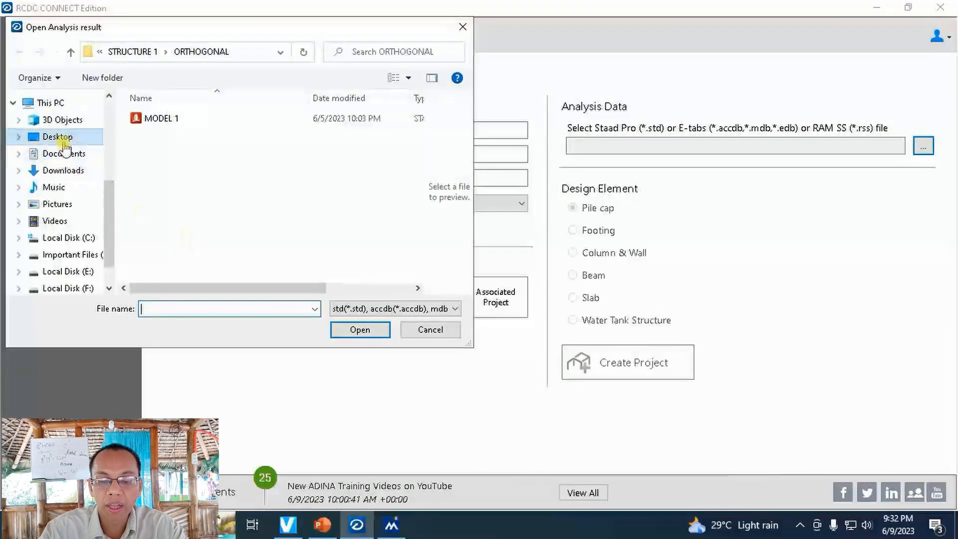
{"action": "left_click", "coordinate": [62, 138]}
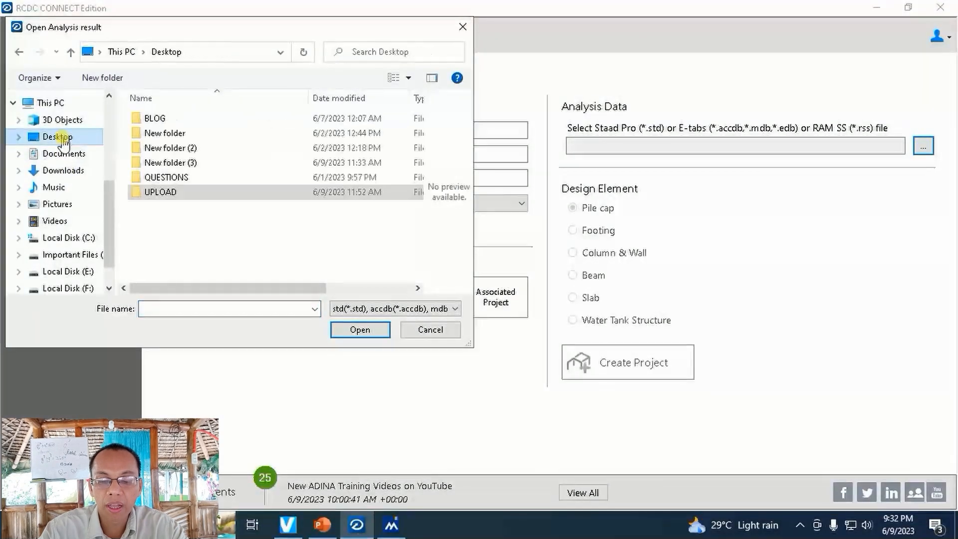
{"action": "double_click", "coordinate": [172, 195]}
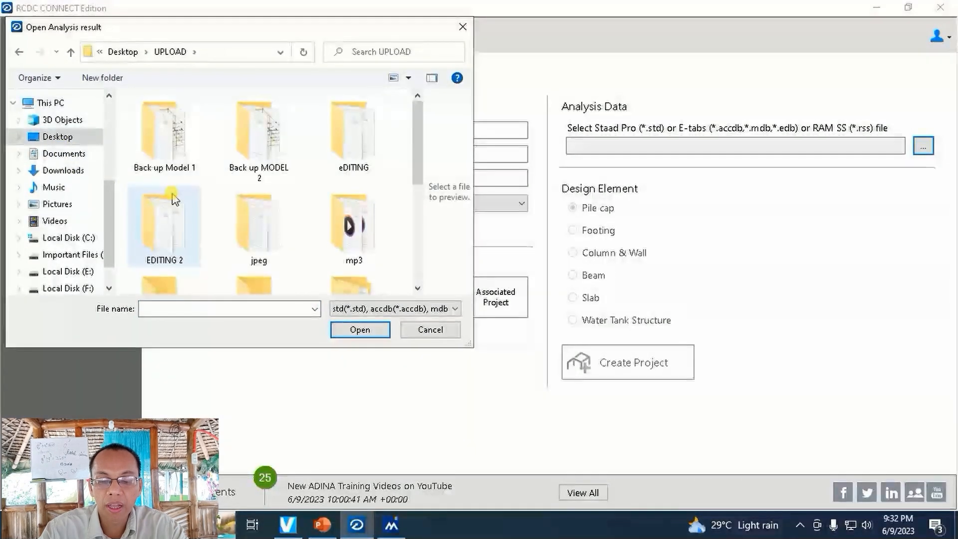
{"action": "scroll", "coordinate": [189, 214], "scroll_direction": "down", "scroll_amount": 1}
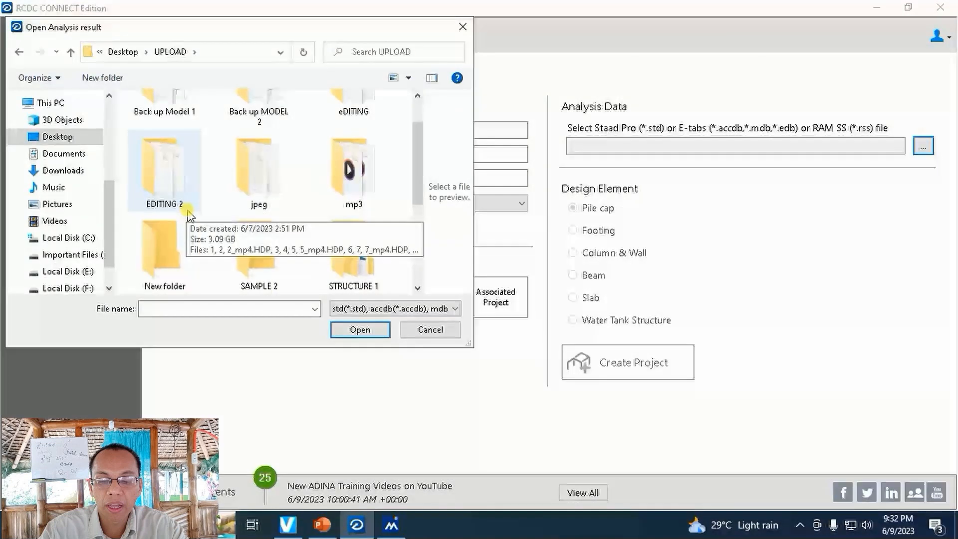
{"action": "scroll", "coordinate": [188, 212], "scroll_direction": "down", "scroll_amount": 1}
{"action": "double_click", "coordinate": [369, 186]}
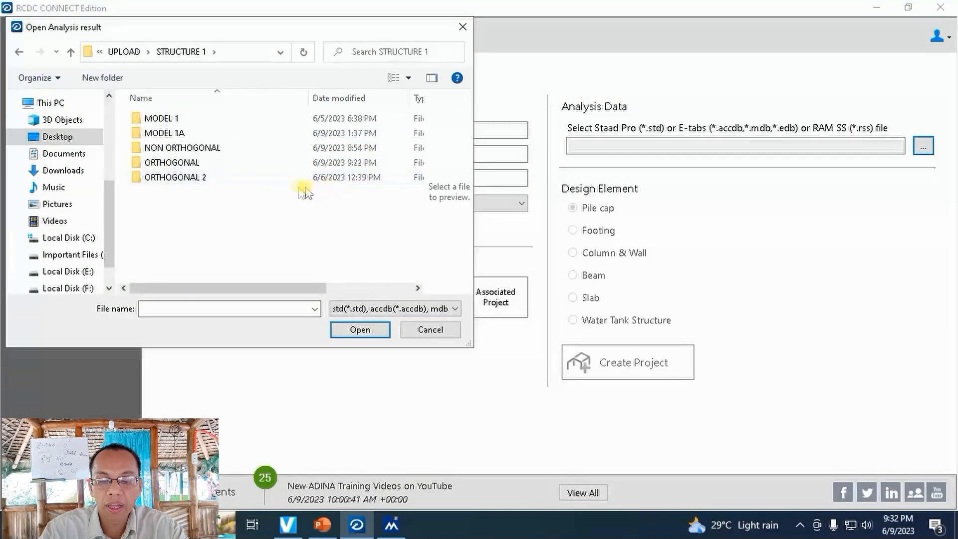
{"action": "double_click", "coordinate": [196, 162]}
{"action": "left_click", "coordinate": [169, 120]}
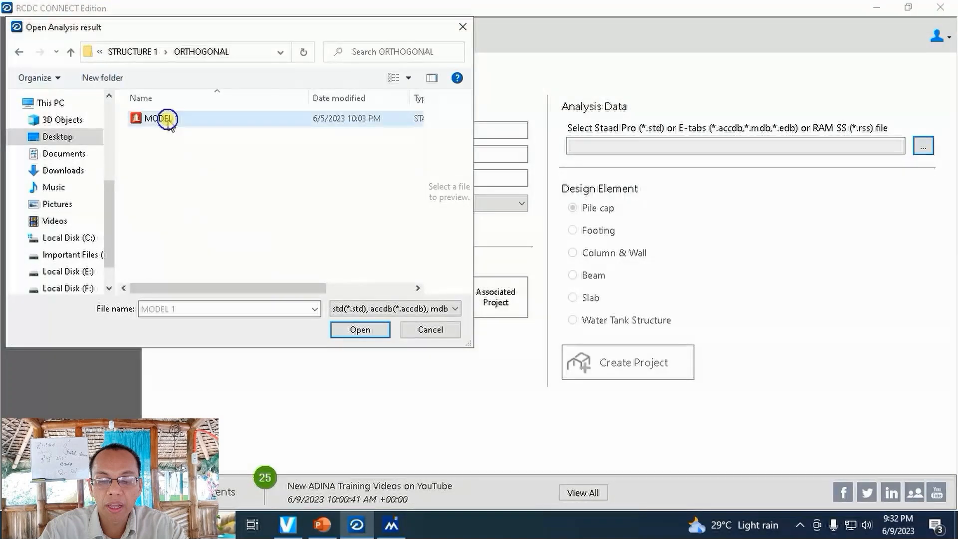
{"action": "left_click", "coordinate": [168, 120]}
{"action": "left_click", "coordinate": [186, 134]}
{"action": "double_click", "coordinate": [169, 123]}
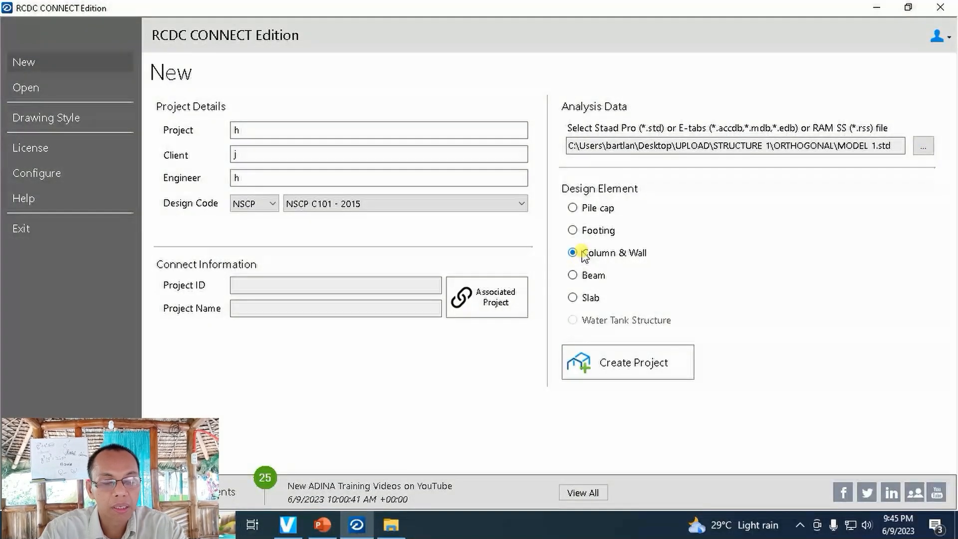
{"action": "left_click", "coordinate": [630, 368]}
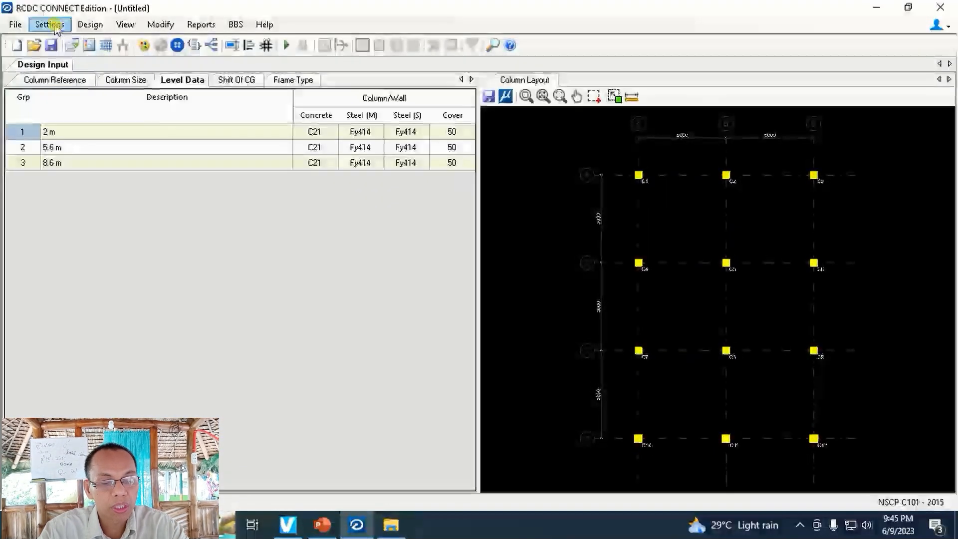
Enable ductile design in the design settings as Special with a Φ factor of 0.75
{"action": "left_click", "coordinate": [53, 25]}
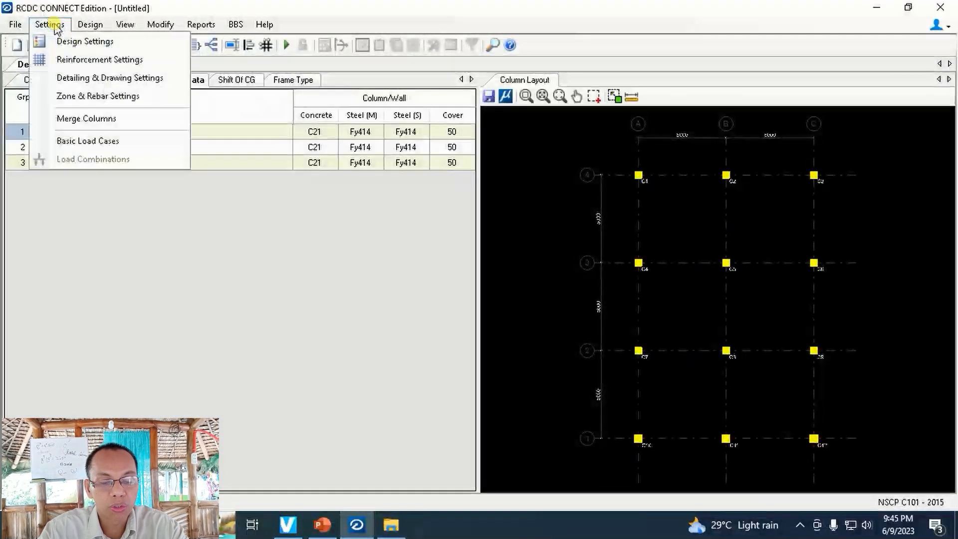
{"action": "left_click", "coordinate": [75, 41]}
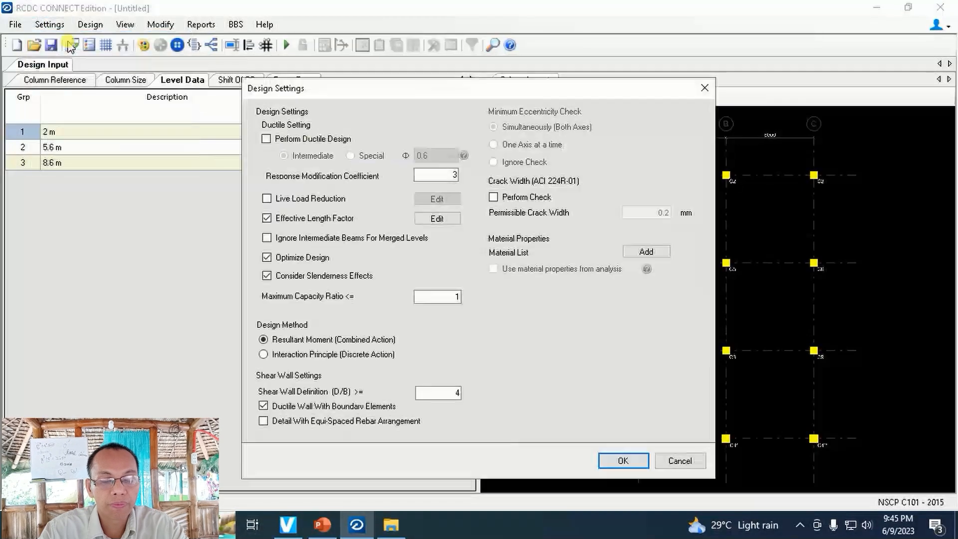
{"action": "left_click", "coordinate": [285, 142]}
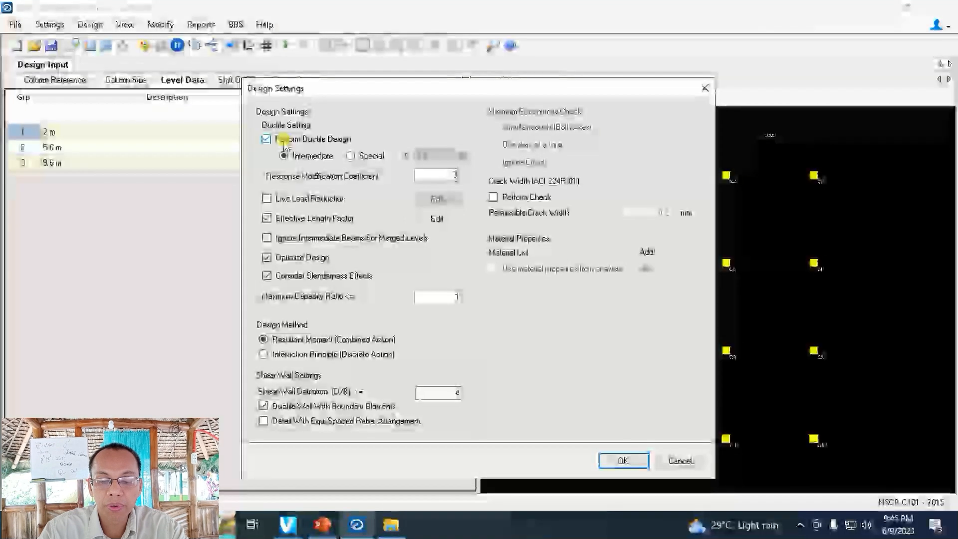
{"action": "left_click", "coordinate": [359, 156]}
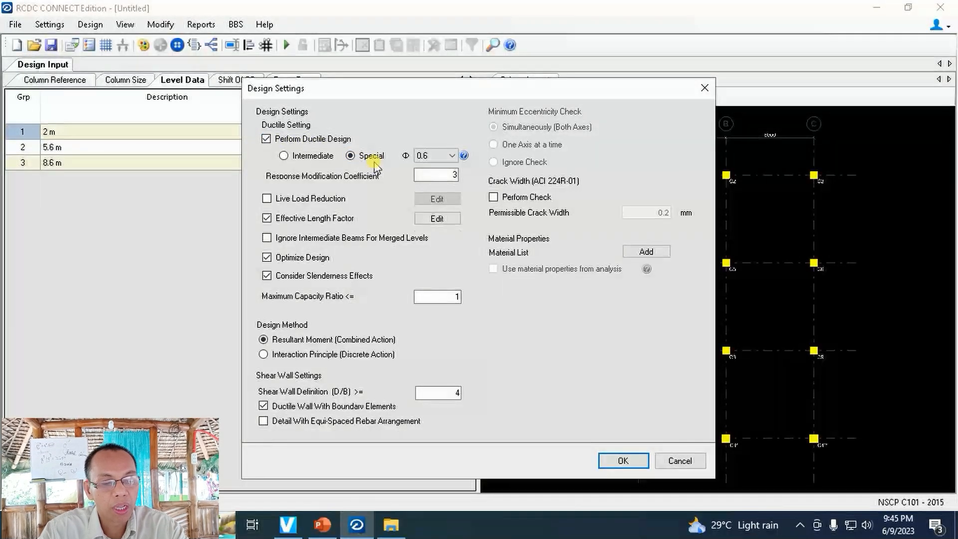
{"action": "left_click", "coordinate": [451, 155]}
{"action": "left_click", "coordinate": [439, 175]}
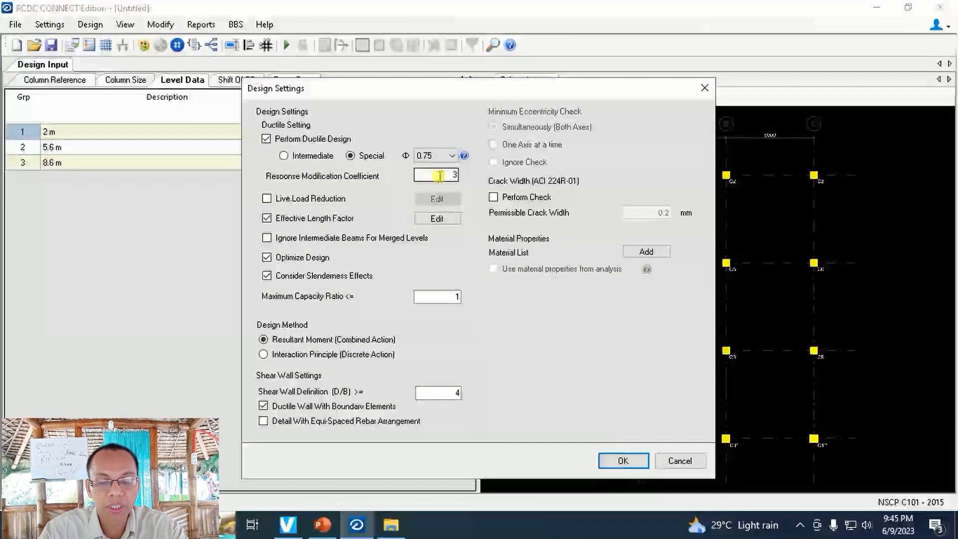
Set the response modification coefficient to 8.5, turn off Optimize Design and apply the design settings
{"action": "double_click", "coordinate": [440, 175]}
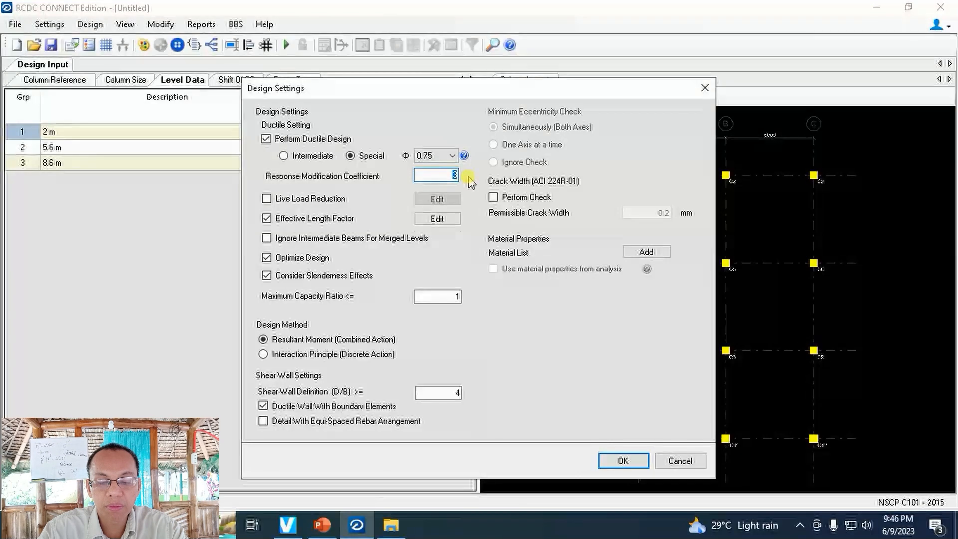
{"action": "type", "text": "8"}
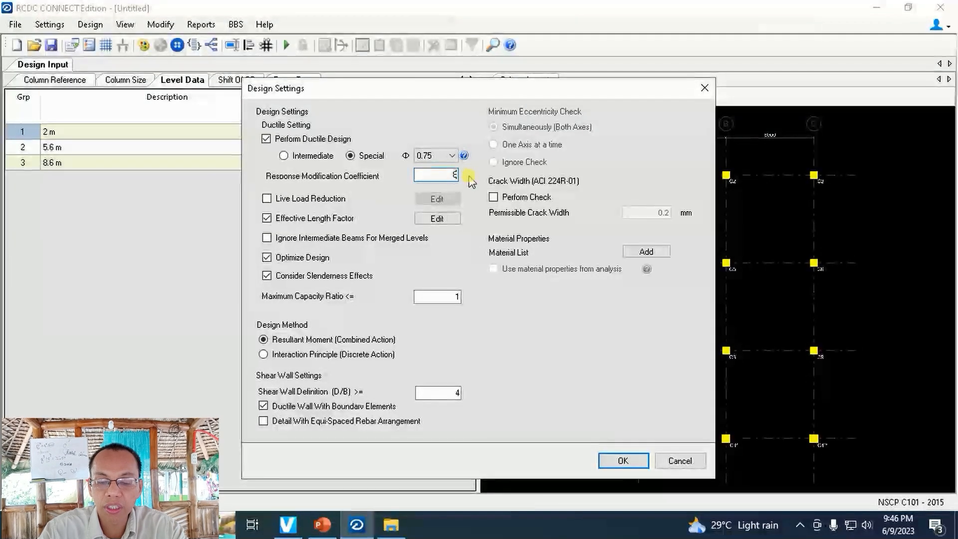
{"action": "type", "text": ".5"}
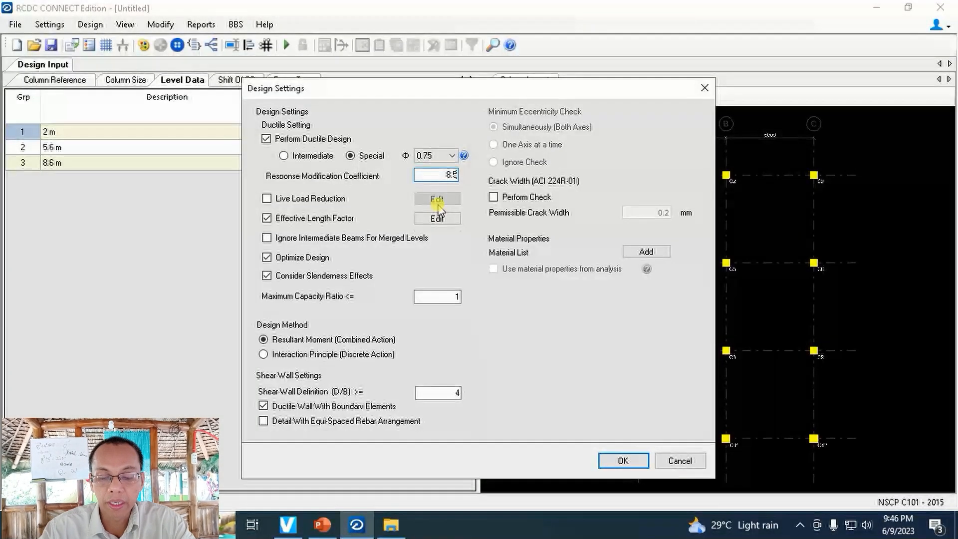
{"action": "left_click", "coordinate": [292, 258]}
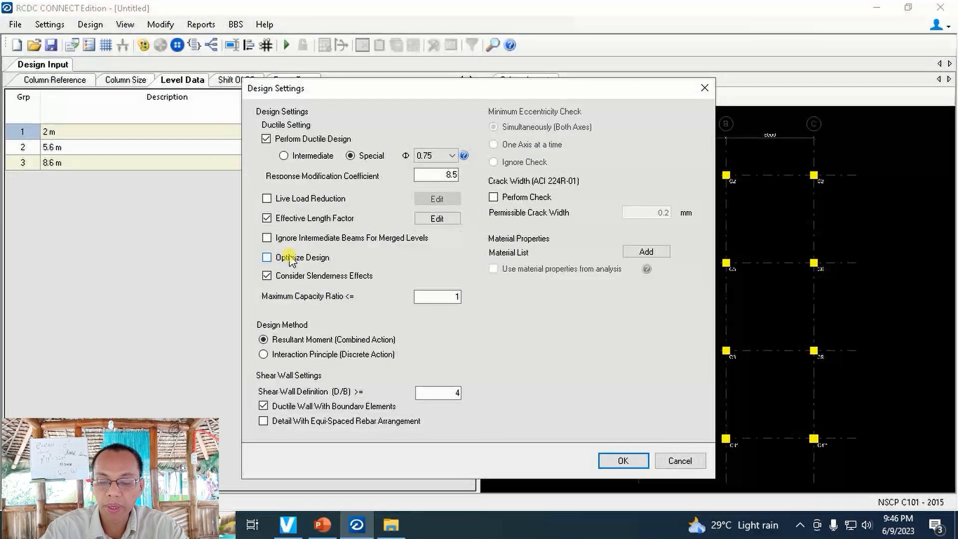
{"action": "left_click", "coordinate": [625, 461]}
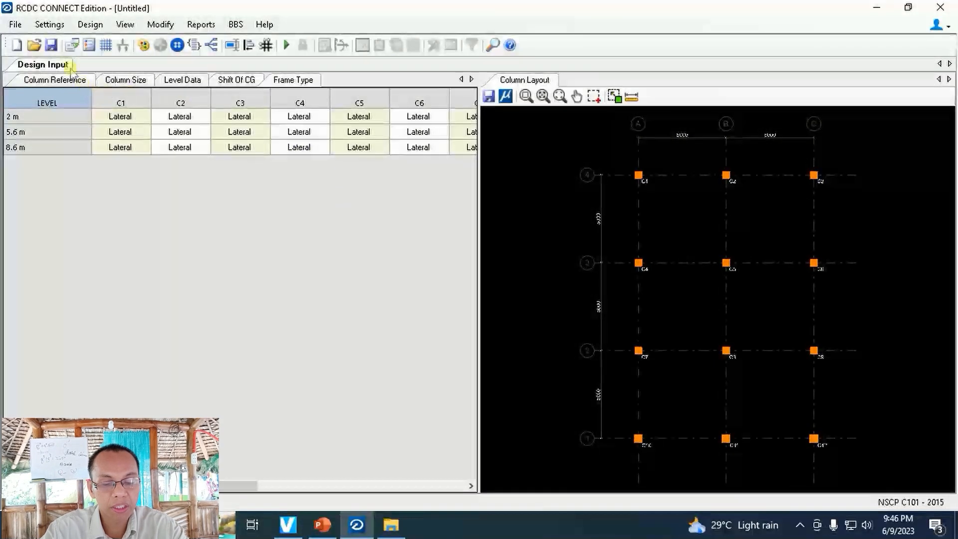
Set the column rebar range to a minimum of 16 and a maximum of 25 in the reinforcement settings
{"action": "left_click", "coordinate": [50, 25]}
{"action": "left_click", "coordinate": [70, 60]}
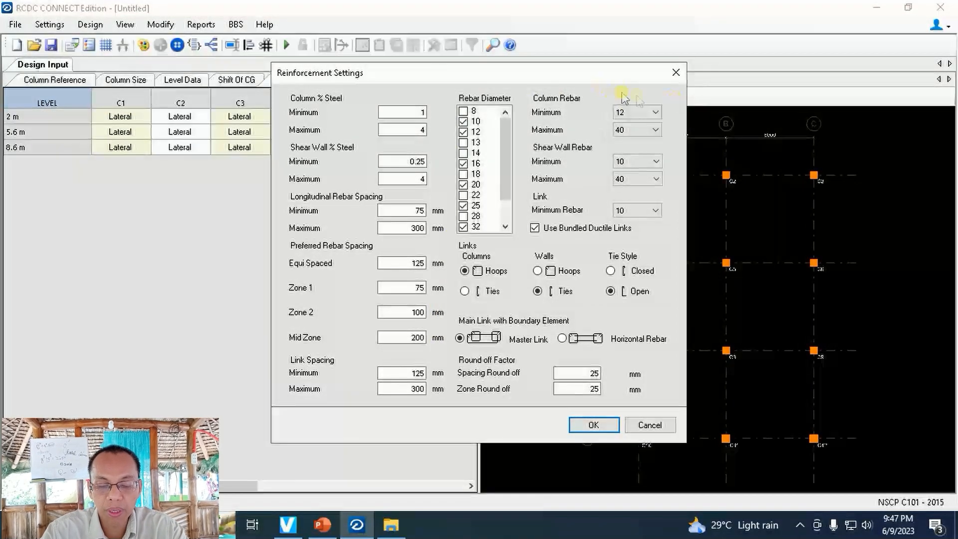
{"action": "left_click", "coordinate": [649, 112]}
{"action": "left_click", "coordinate": [639, 167]}
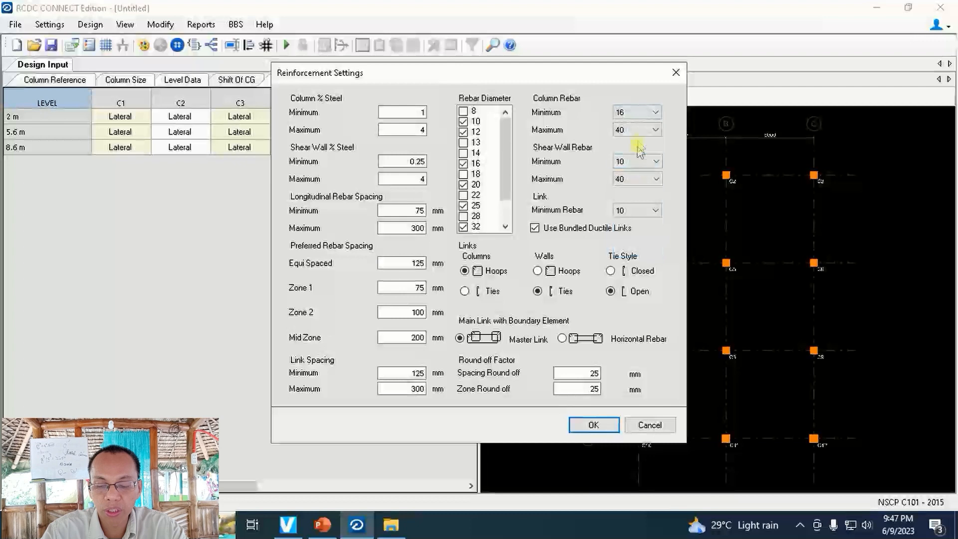
{"action": "left_click", "coordinate": [640, 129]}
{"action": "left_click", "coordinate": [633, 229]}
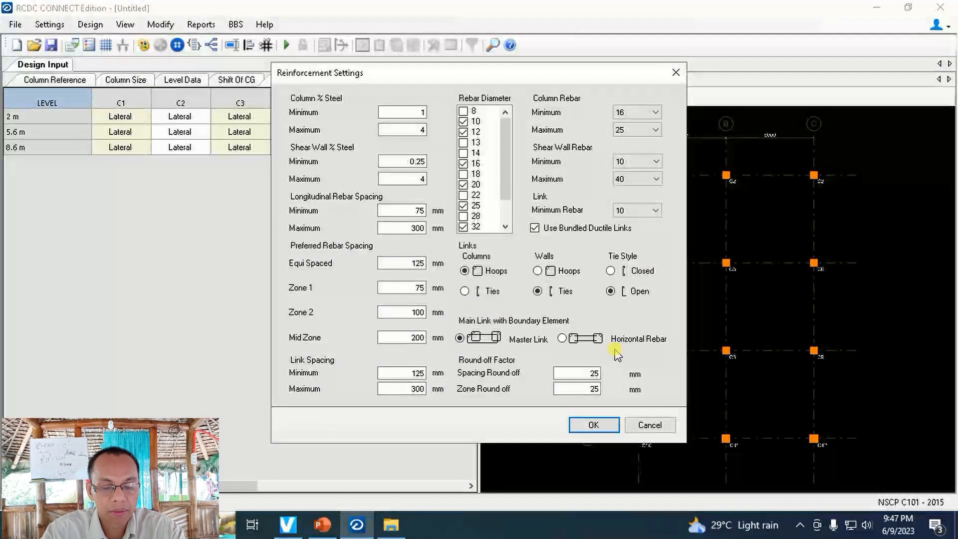
{"action": "left_click", "coordinate": [598, 425]}
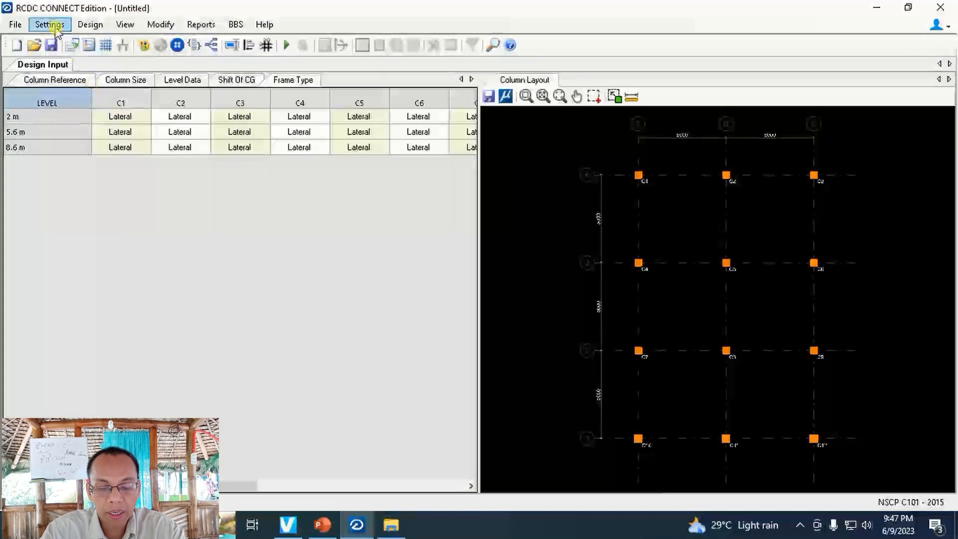
In the level data, set the beam steel to Fy276 and the beam cover to 40 for all three levels
{"action": "left_click", "coordinate": [177, 83]}
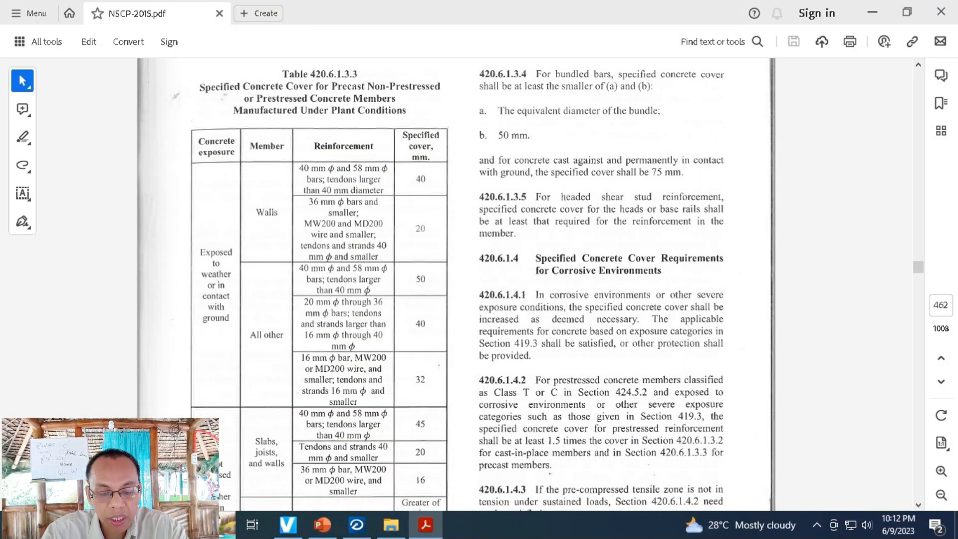
{"action": "mouse_move", "coordinate": [198, 55]}
{"action": "left_mouse_down"}
{"action": "mouse_move", "coordinate": [278, 124]}
{"action": "mouse_move", "coordinate": [452, 93]}
{"action": "mouse_move", "coordinate": [260, 54]}
{"action": "mouse_move", "coordinate": [199, 54]}
{"action": "left_mouse_up"}
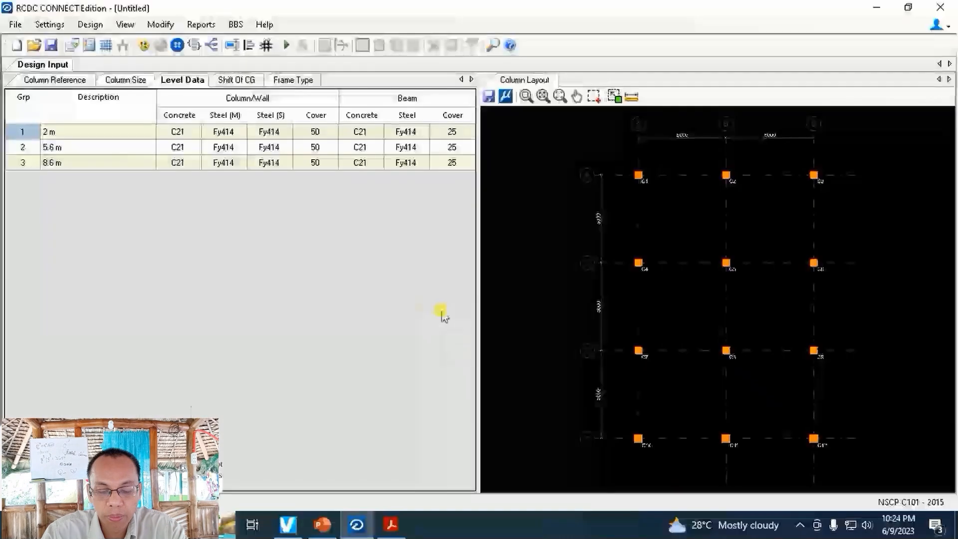
{"action": "left_click", "coordinate": [456, 134]}
{"action": "type", "text": "40"}
{"action": "left_click", "coordinate": [425, 133]}
{"action": "left_click", "coordinate": [422, 131]}
{"action": "left_click", "coordinate": [425, 146]}
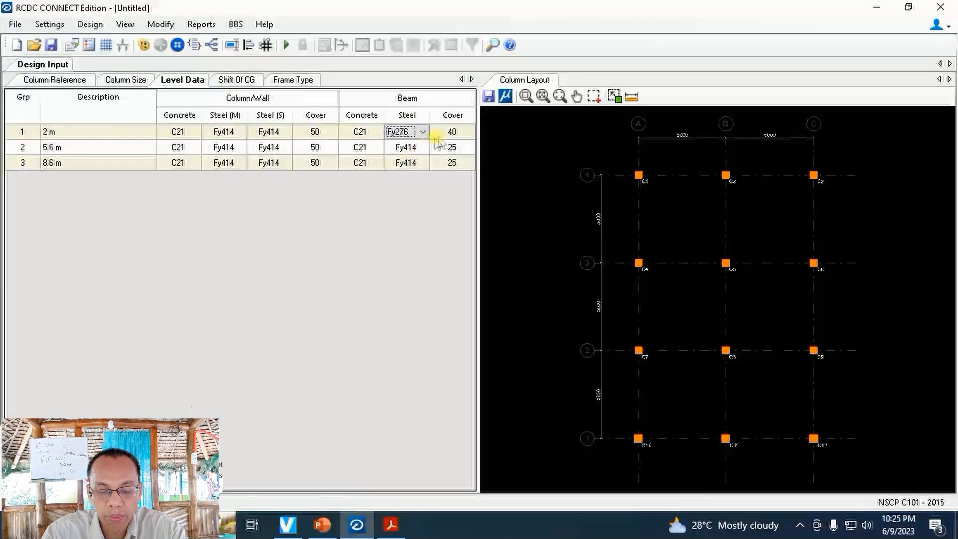
{"action": "left_click", "coordinate": [435, 132]}
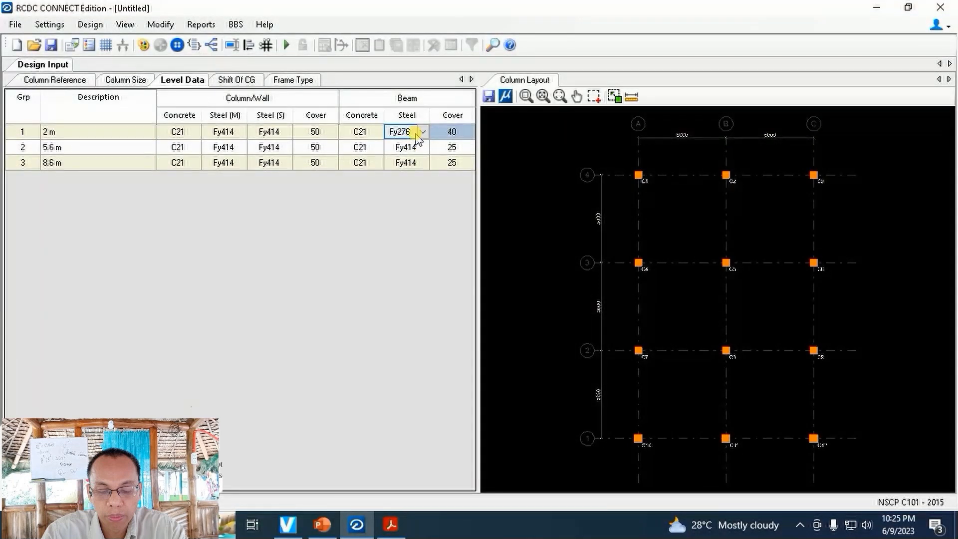
{"action": "left_click_drag", "start_coordinate": [400, 133], "coordinate": [443, 165]}
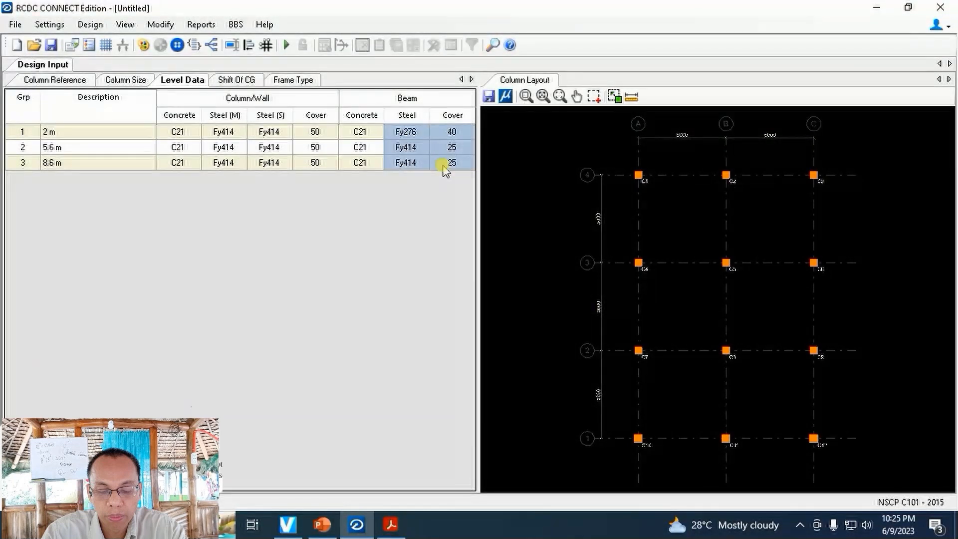
{"action": "key", "text": "ctrl+d"}
Set the column/wall main and secondary steel to Fy276 and the cover to 40 for all three levels
{"action": "left_click_drag", "start_coordinate": [258, 132], "coordinate": [306, 175]}
{"action": "type", "text": "Fy276\t40 Fy276\t40 Fy276\t40"}
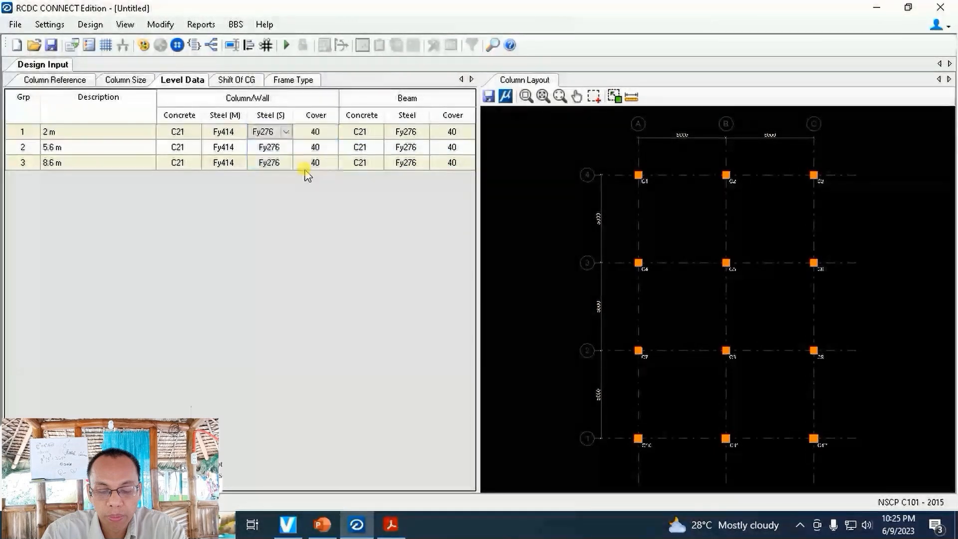
{"action": "left_click", "coordinate": [269, 147]}
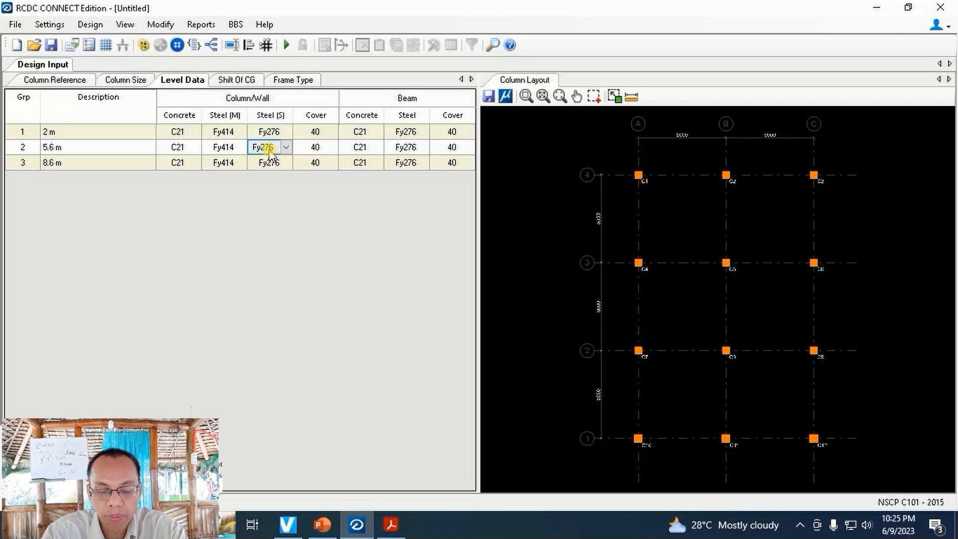
{"action": "left_click_drag", "start_coordinate": [229, 131], "coordinate": [231, 167]}
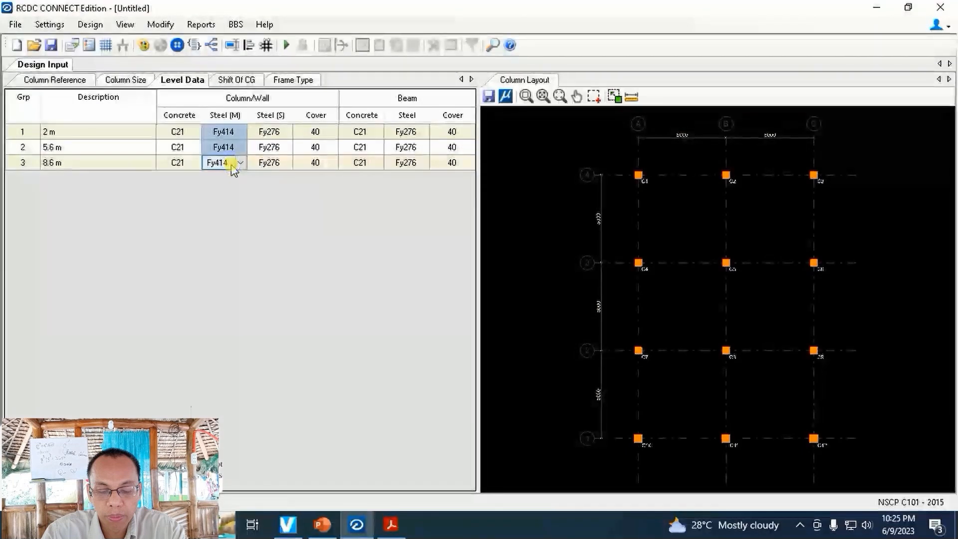
{"action": "type", "text": "Fy276 Fy276 Fy276"}
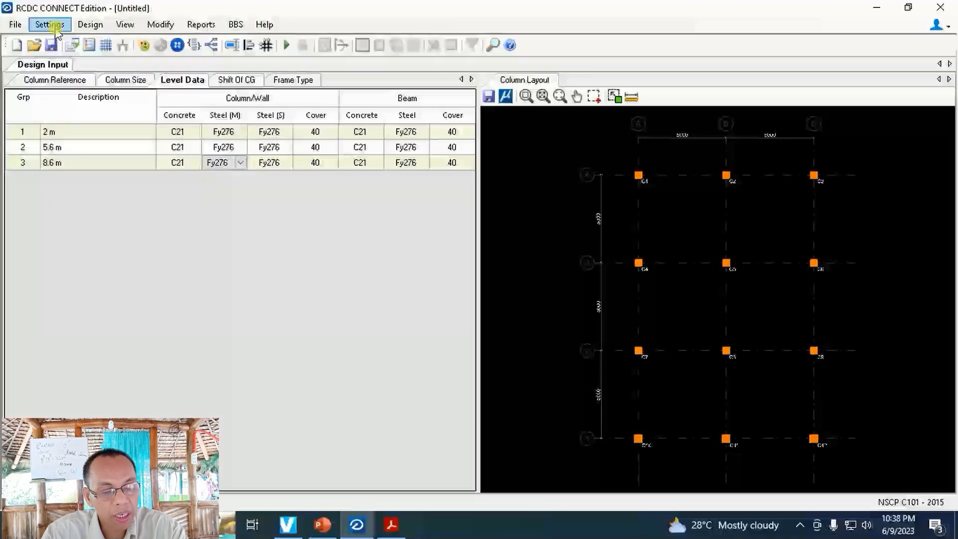
In the basic load cases, assign Earthquake X to LOAD 1: EX and Earthquake Z to LOAD 2: EZ
{"action": "left_click", "coordinate": [50, 24]}
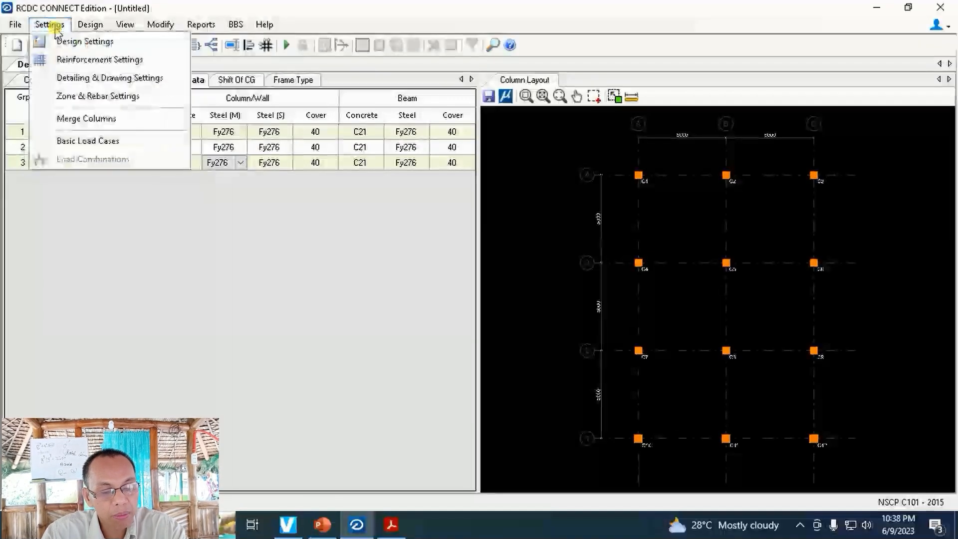
{"action": "left_click", "coordinate": [95, 141]}
{"action": "left_click", "coordinate": [439, 120]}
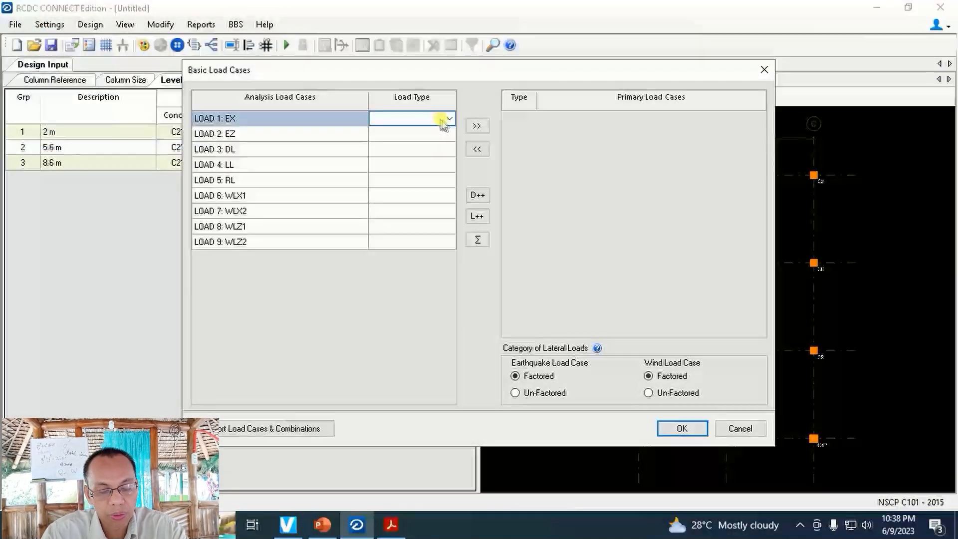
{"action": "left_click", "coordinate": [449, 119]}
{"action": "left_click", "coordinate": [441, 148]}
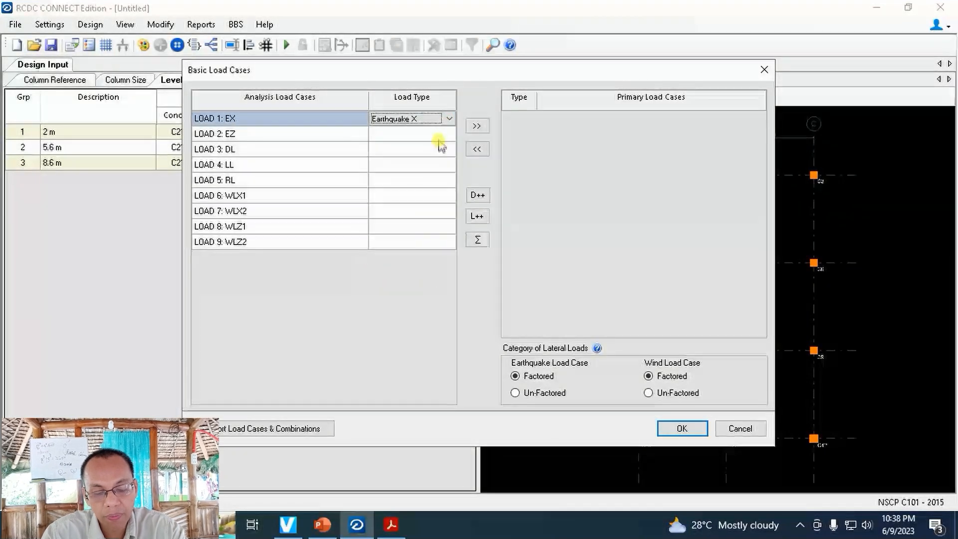
{"action": "left_click", "coordinate": [443, 134]}
{"action": "left_click", "coordinate": [449, 134]}
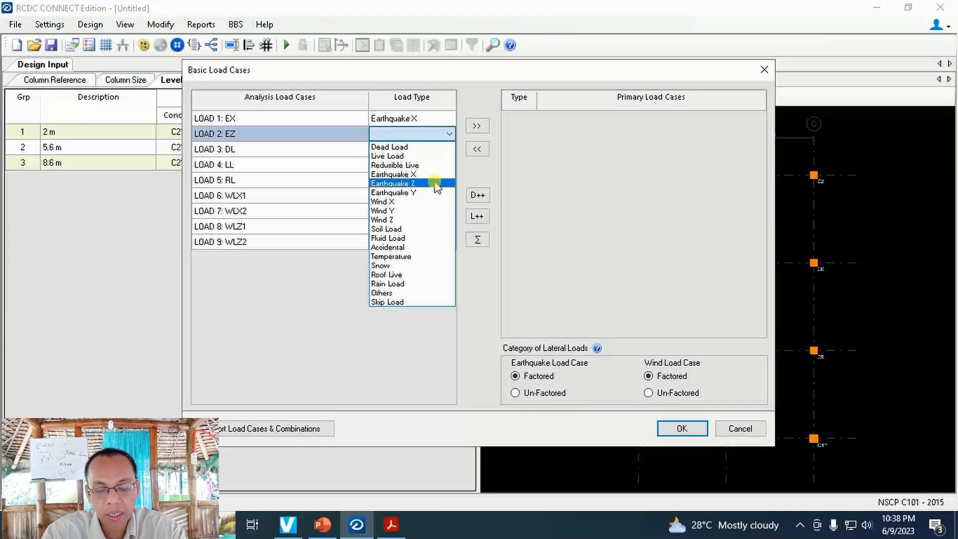
{"action": "left_click", "coordinate": [436, 183]}
Assign the load types Dead Load to LOAD 3: DL, Live Load to LOAD 4: LL and Roof Live to LOAD 5: RL
{"action": "left_click", "coordinate": [439, 149]}
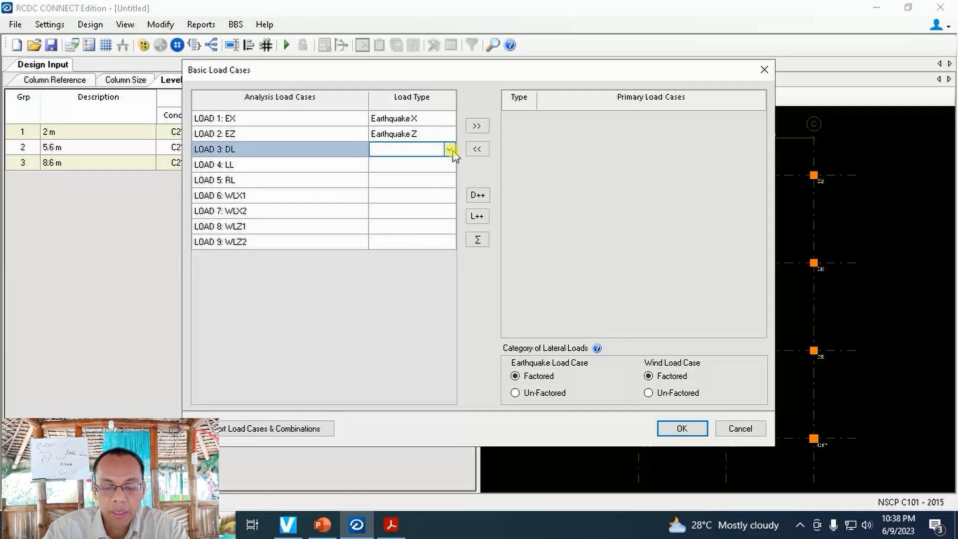
{"action": "left_click", "coordinate": [450, 149]}
{"action": "left_click", "coordinate": [432, 160]}
{"action": "left_click", "coordinate": [448, 165]}
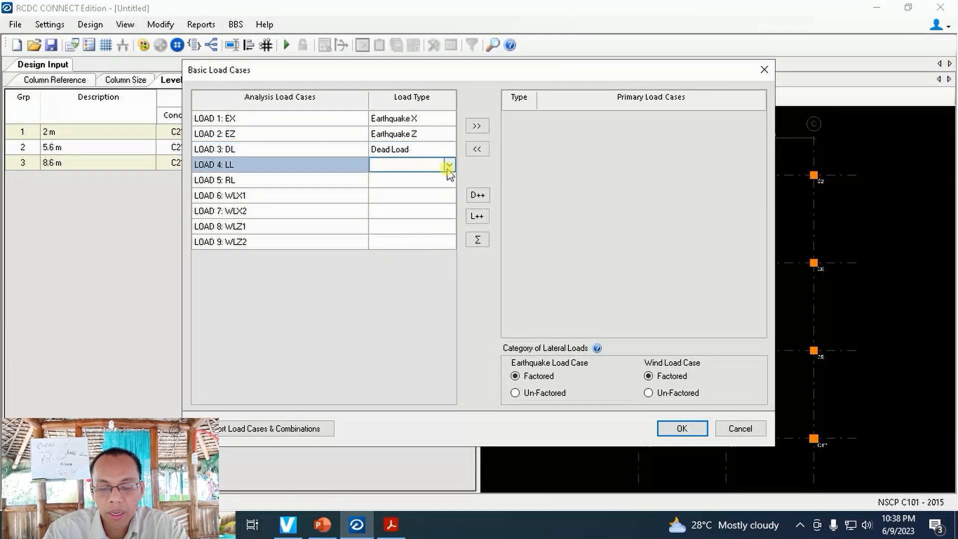
{"action": "left_click", "coordinate": [449, 165]}
{"action": "left_click", "coordinate": [432, 188]}
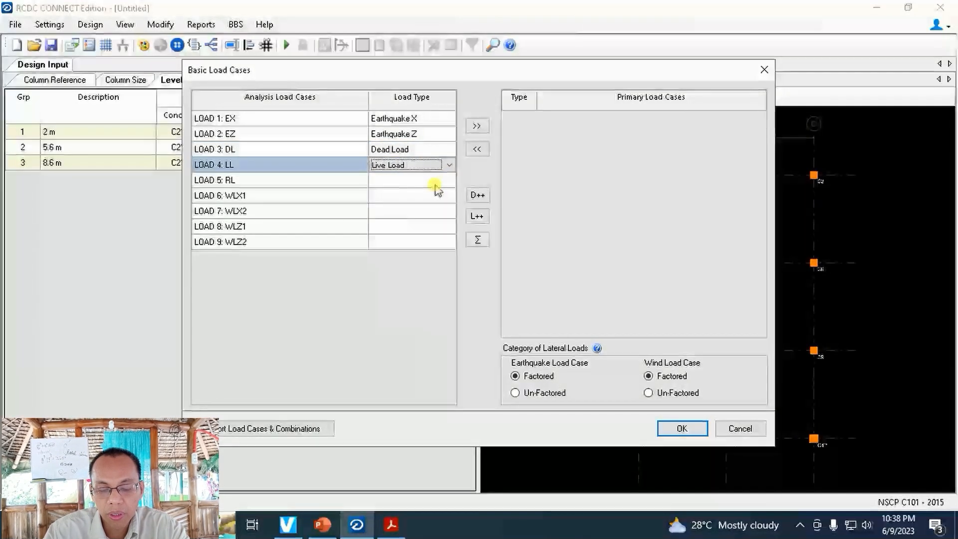
{"action": "left_click", "coordinate": [450, 180]}
{"action": "left_click", "coordinate": [450, 181]}
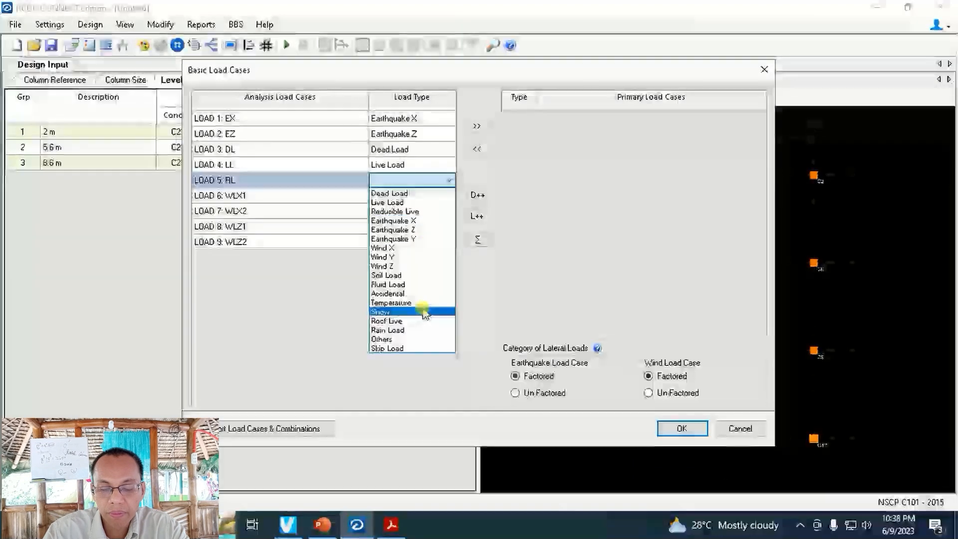
{"action": "left_click", "coordinate": [425, 321]}
Assign Wind X to load cases WLX1 and WLX2, and Wind Z to WLZ1 and WLZ2
{"action": "left_click", "coordinate": [439, 197]}
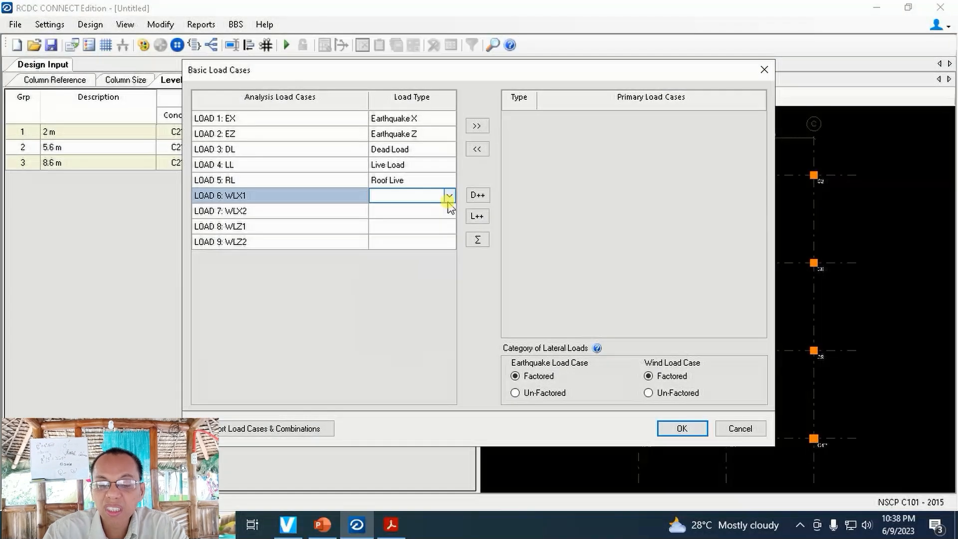
{"action": "left_click", "coordinate": [450, 196]}
{"action": "left_click", "coordinate": [421, 263]}
{"action": "left_click", "coordinate": [449, 212]}
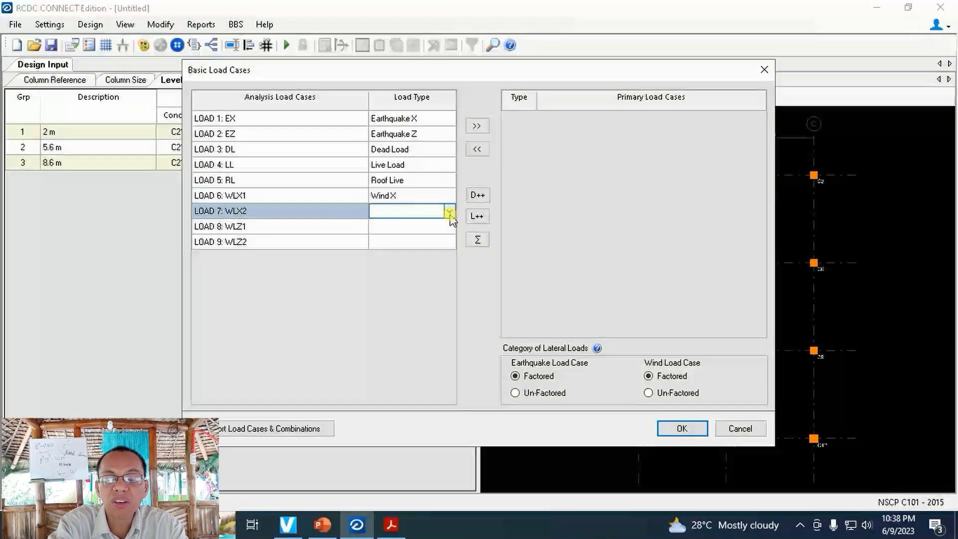
{"action": "left_click", "coordinate": [450, 213]}
{"action": "left_click", "coordinate": [424, 275]}
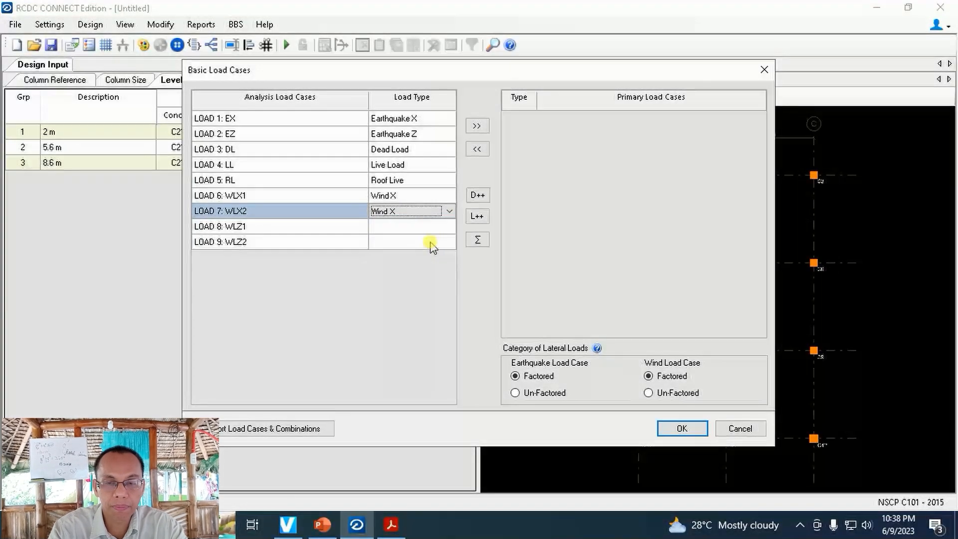
{"action": "left_click", "coordinate": [439, 227]}
{"action": "left_click", "coordinate": [448, 227]}
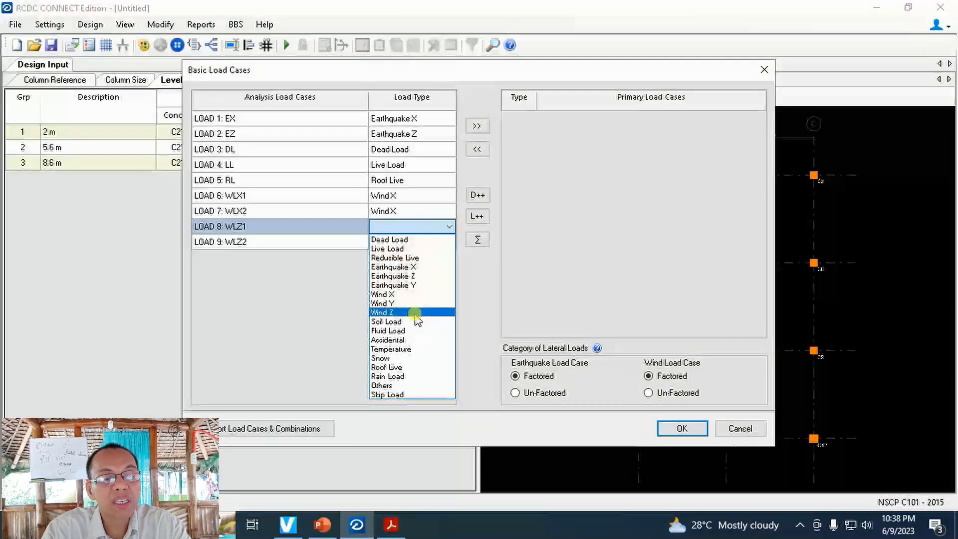
{"action": "left_click", "coordinate": [418, 306]}
{"action": "left_click", "coordinate": [437, 242]}
{"action": "left_click", "coordinate": [449, 242]}
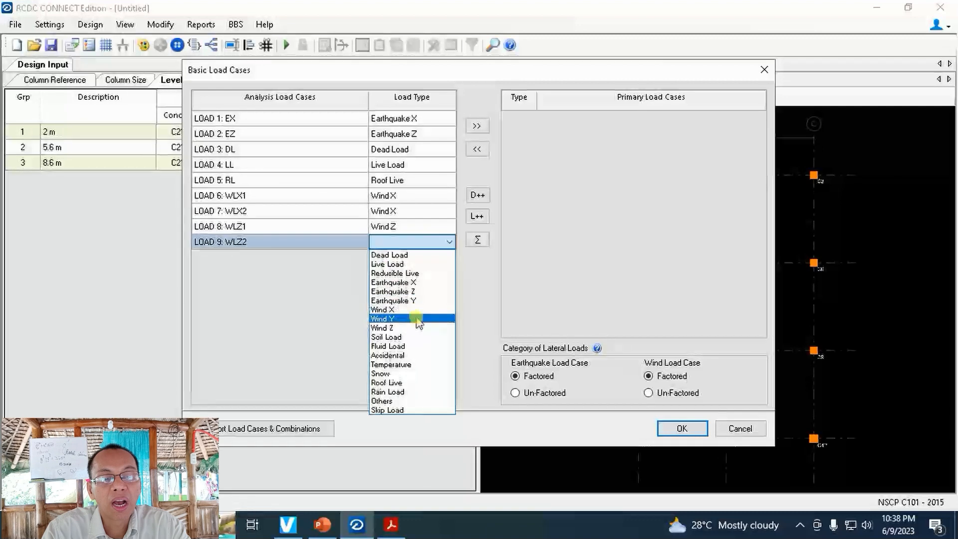
{"action": "left_click", "coordinate": [416, 328]}
Add all nine analysis load cases to the primary load cases and apply them
{"action": "left_click_drag", "start_coordinate": [346, 124], "coordinate": [351, 254]}
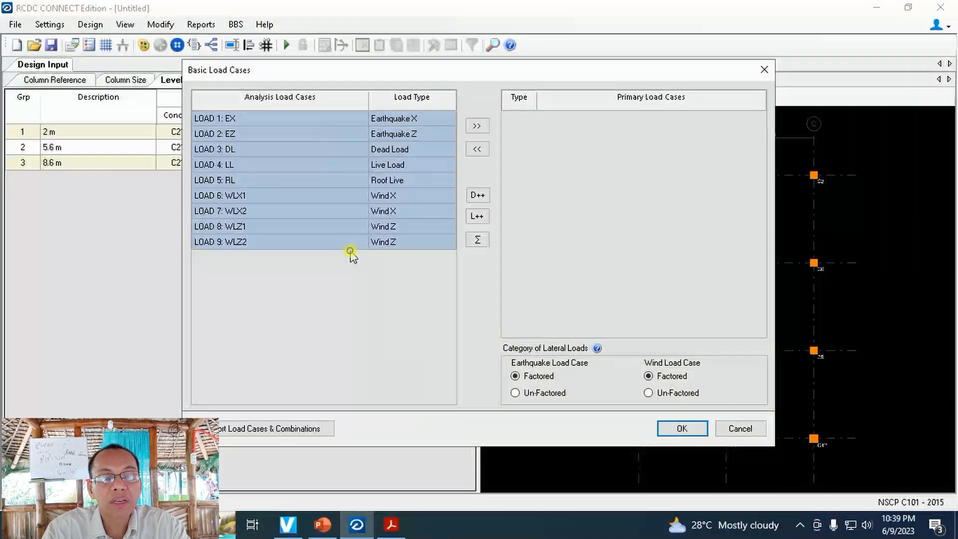
{"action": "left_click", "coordinate": [478, 127]}
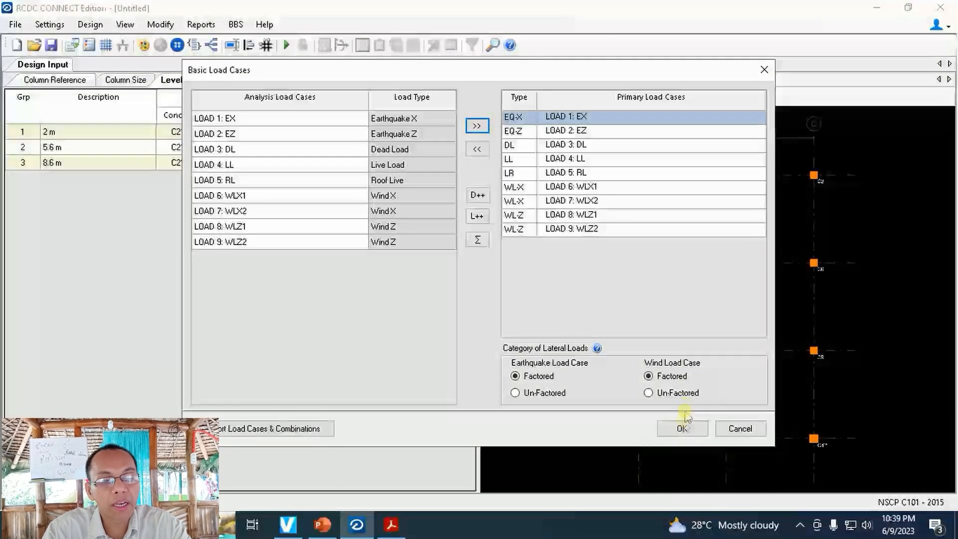
{"action": "left_click", "coordinate": [681, 428]}
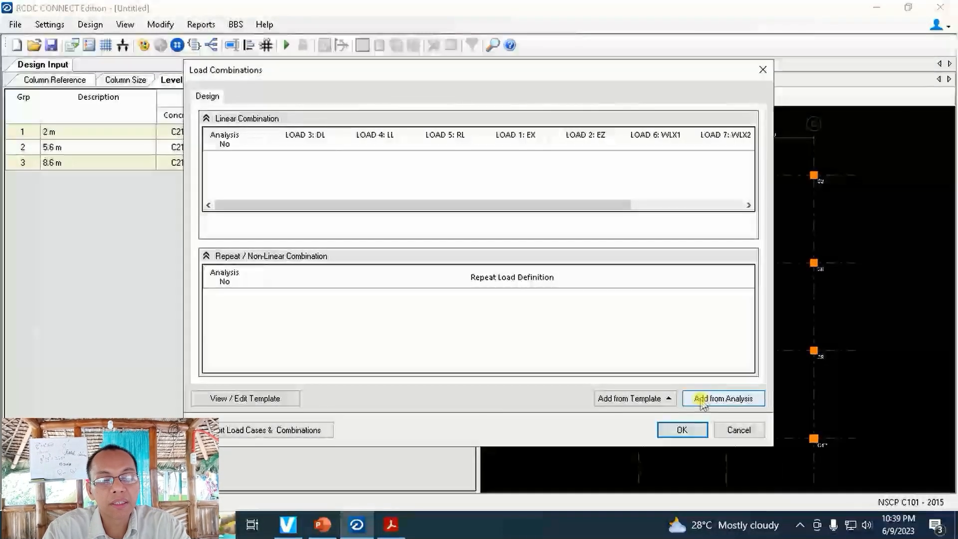
Add the load combinations from the analysis model to the design load combinations
{"action": "left_click", "coordinate": [701, 399]}
{"action": "left_click", "coordinate": [589, 313]}
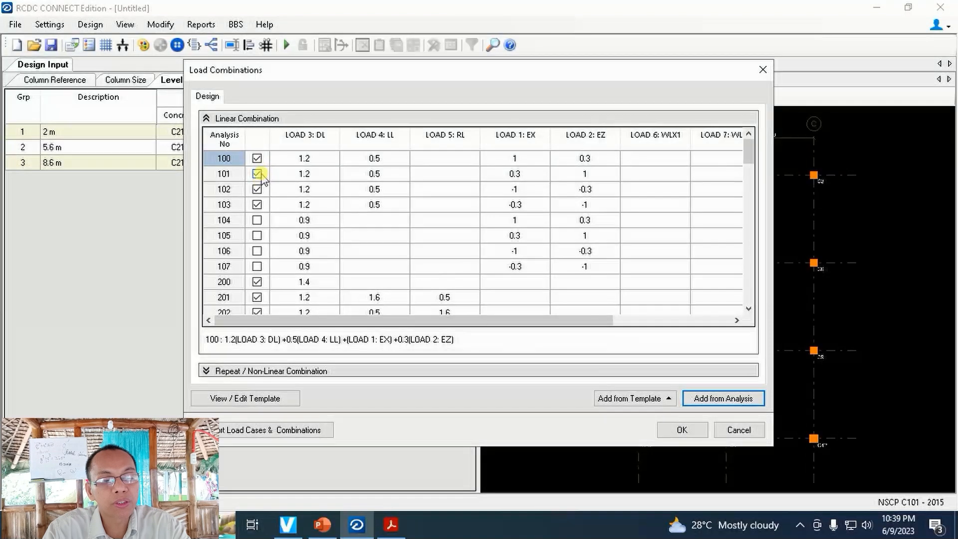
{"action": "scroll", "coordinate": [267, 229], "scroll_direction": "down", "scroll_amount": 1}
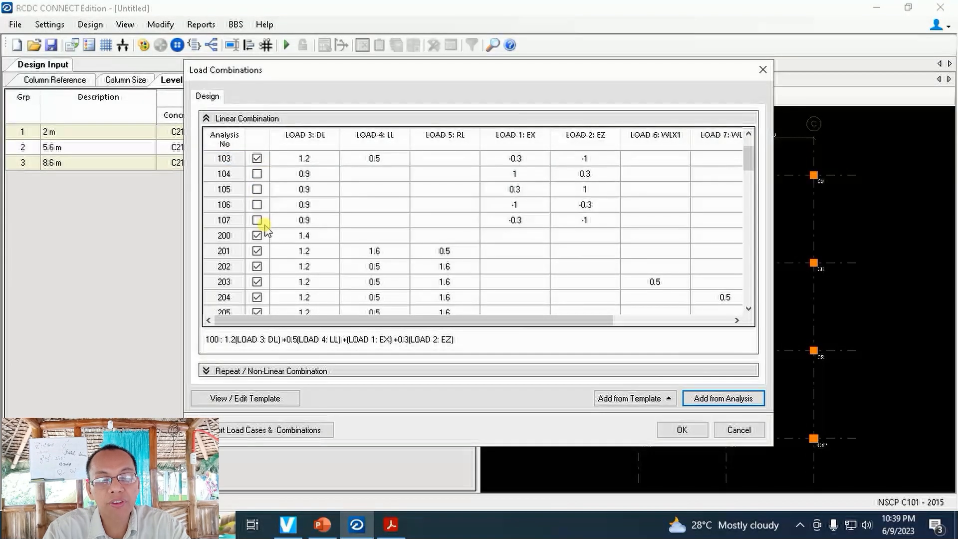
{"action": "scroll", "coordinate": [267, 228], "scroll_direction": "up", "scroll_amount": 1}
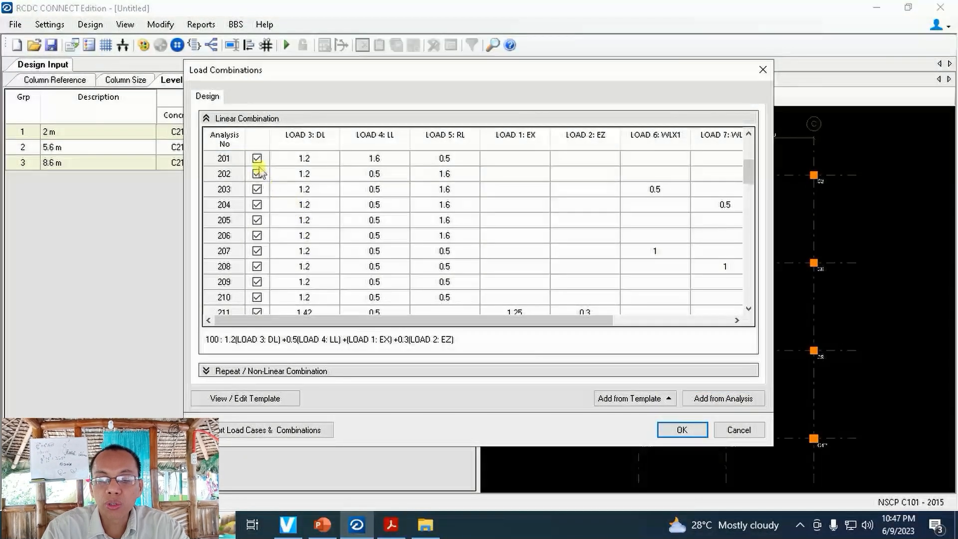
{"action": "scroll", "coordinate": [257, 170], "scroll_direction": "up", "scroll_amount": 3}
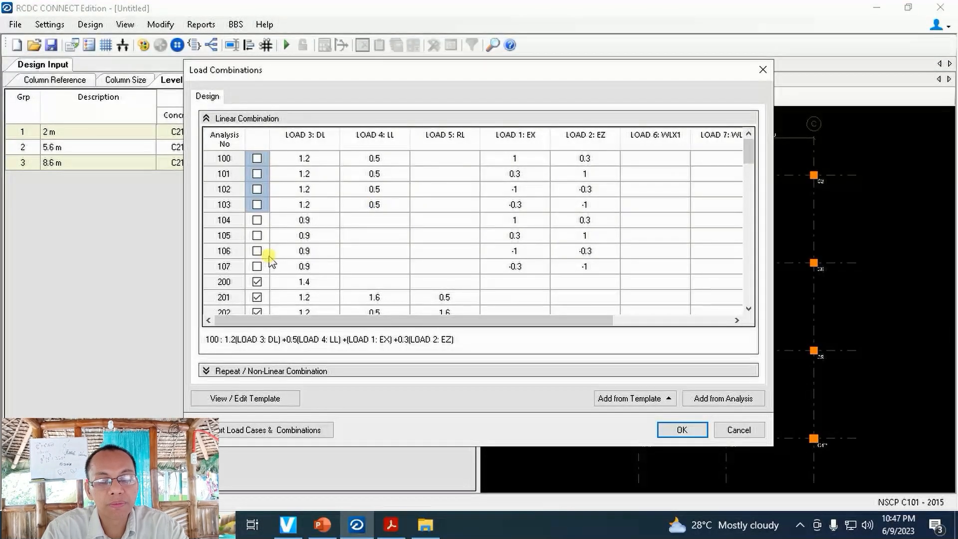
Include load combinations 215 to 218 in the design
{"action": "scroll", "coordinate": [271, 274], "scroll_direction": "down", "scroll_amount": 5}
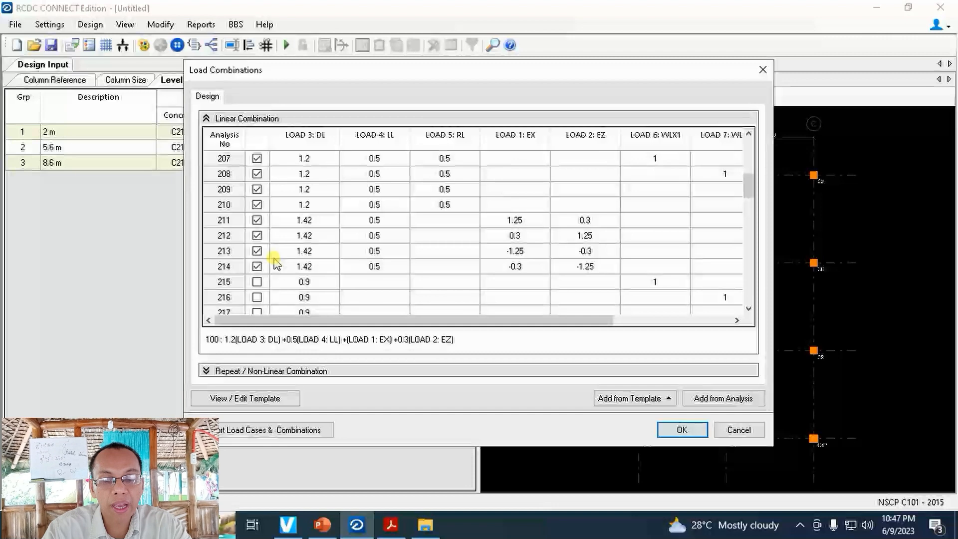
{"action": "scroll", "coordinate": [274, 260], "scroll_direction": "down", "scroll_amount": 3}
{"action": "scroll", "coordinate": [274, 257], "scroll_direction": "up", "scroll_amount": 1}
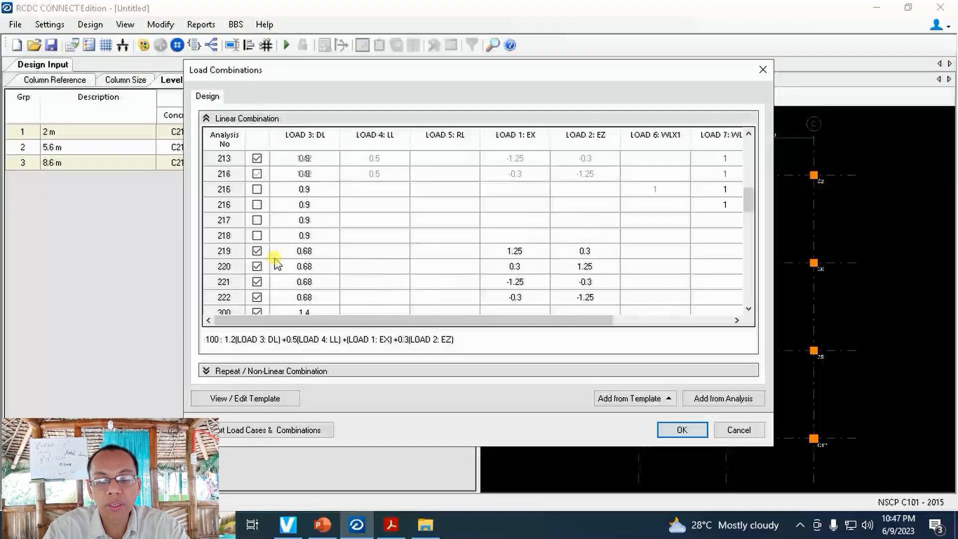
{"action": "left_click_drag", "start_coordinate": [259, 193], "coordinate": [258, 235]}
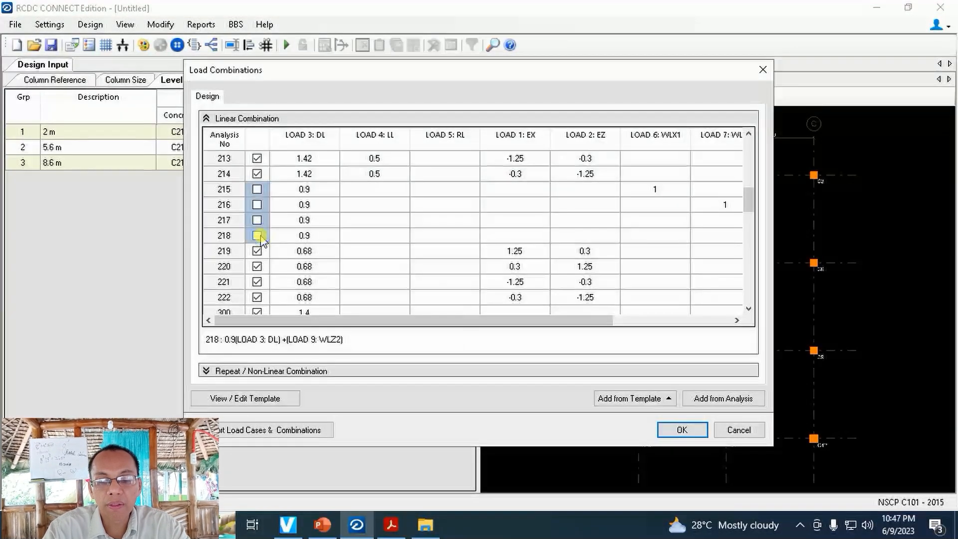
{"action": "right_click", "coordinate": [258, 235]}
{"action": "left_click", "coordinate": [312, 330]}
Exclude the 300-series load combinations, starting from 300, and check the selection across the whole combination list
{"action": "scroll", "coordinate": [300, 230], "scroll_direction": "down", "scroll_amount": 2}
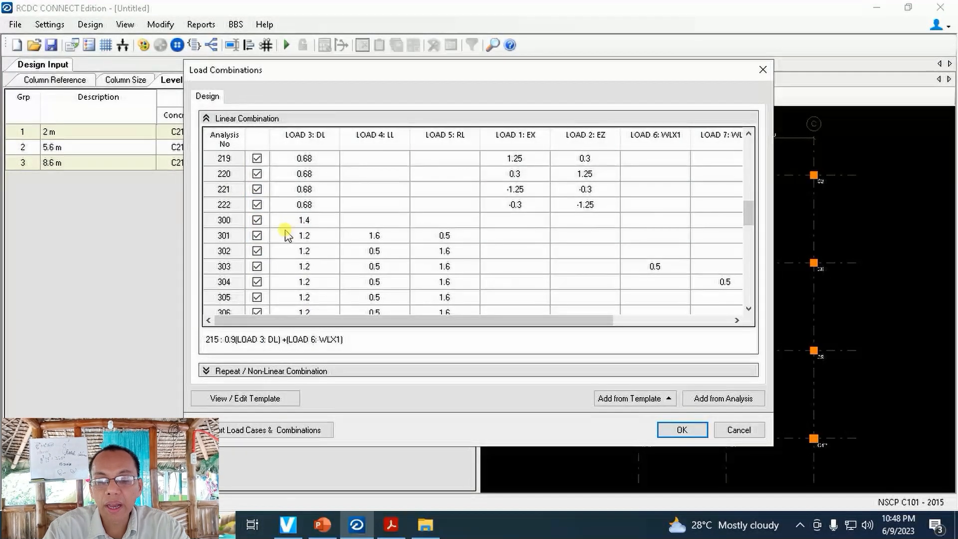
{"action": "left_click_drag", "start_coordinate": [257, 220], "coordinate": [258, 270]}
{"action": "right_click", "coordinate": [257, 267]}
{"action": "left_click", "coordinate": [306, 375]}
{"action": "scroll", "coordinate": [292, 239], "scroll_direction": "up", "scroll_amount": 4}
{"action": "scroll", "coordinate": [292, 239], "scroll_direction": "up", "scroll_amount": 8}
{"action": "scroll", "coordinate": [292, 239], "scroll_direction": "down", "scroll_amount": 3}
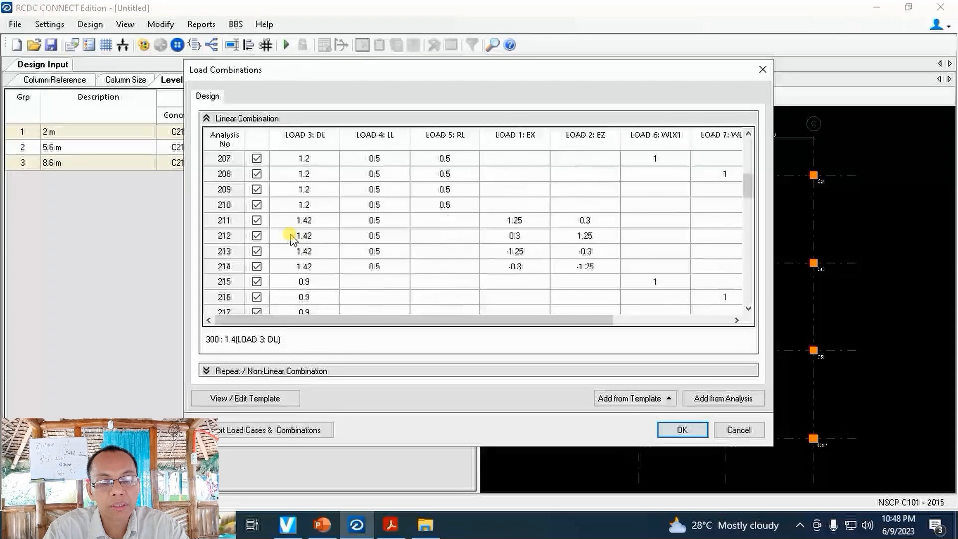
{"action": "scroll", "coordinate": [292, 238], "scroll_direction": "down", "scroll_amount": 10}
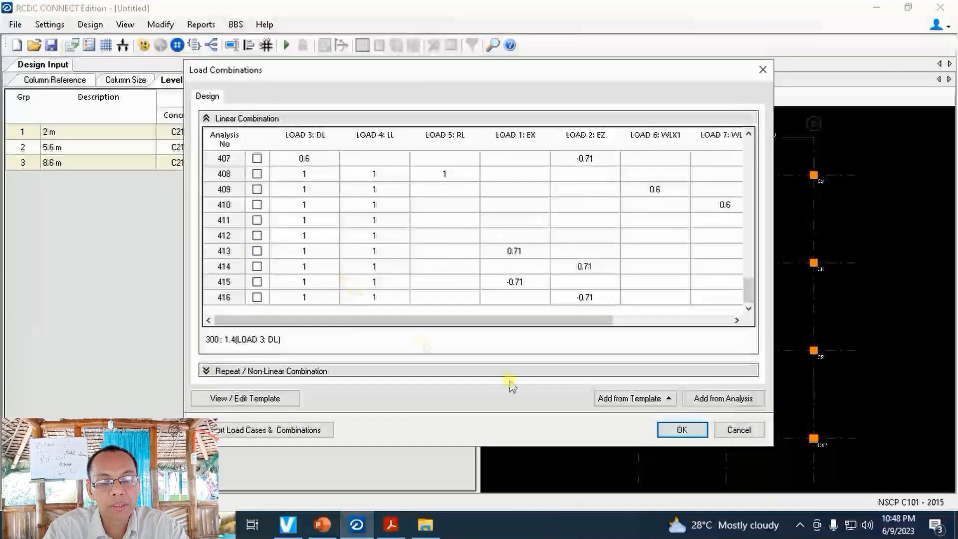
Apply the selected load combinations, run the column design and review the design results of all columns
{"action": "left_click", "coordinate": [673, 432]}
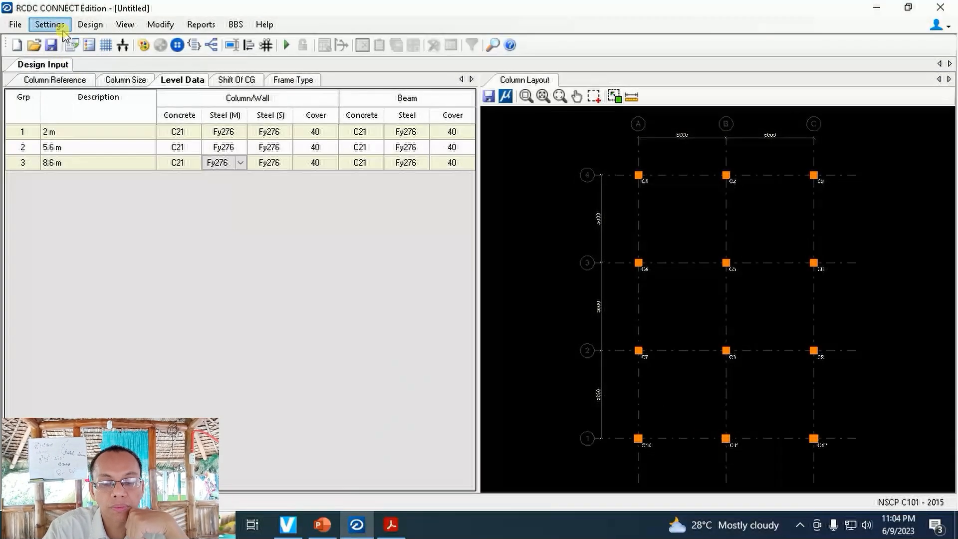
{"action": "left_click", "coordinate": [88, 24]}
{"action": "left_click", "coordinate": [108, 41]}
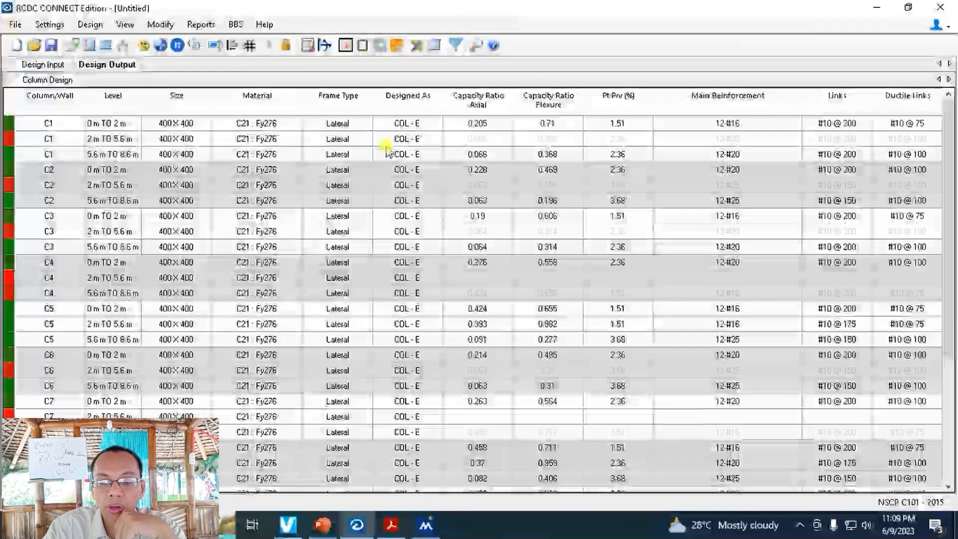
{"action": "scroll", "coordinate": [387, 150], "scroll_direction": "down", "scroll_amount": 4}
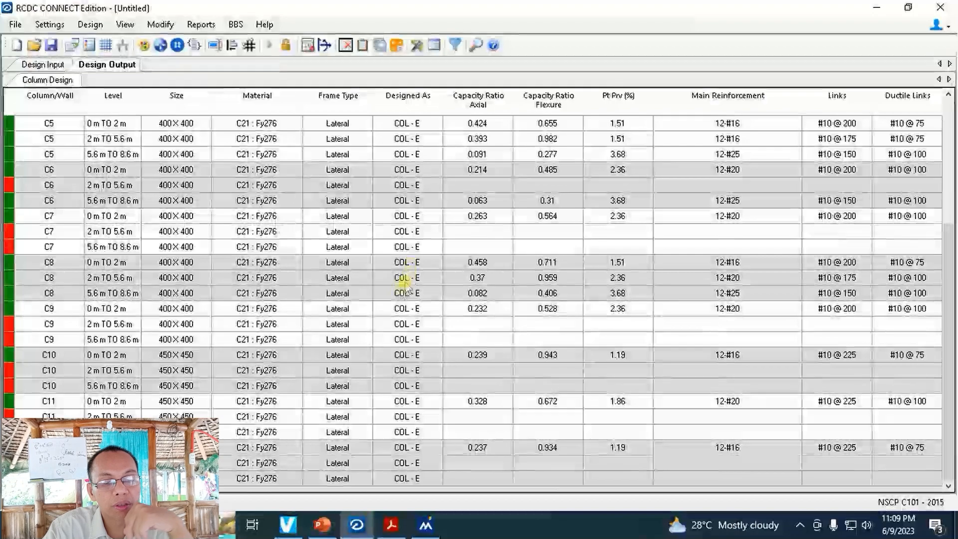
{"action": "scroll", "coordinate": [402, 284], "scroll_direction": "up", "scroll_amount": 4}
{"action": "scroll", "coordinate": [387, 227], "scroll_direction": "down", "scroll_amount": 2}
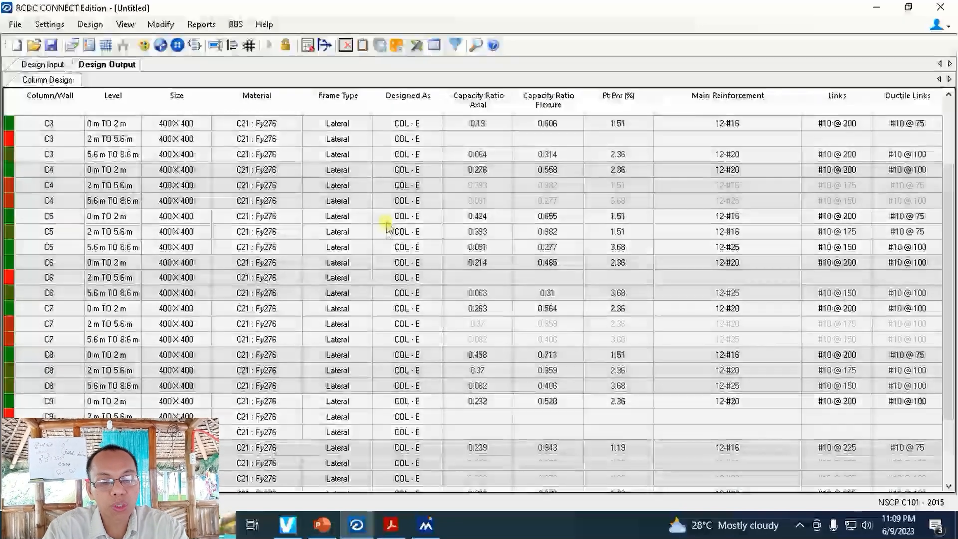
{"action": "scroll", "coordinate": [386, 227], "scroll_direction": "down", "scroll_amount": 2}
{"action": "scroll", "coordinate": [303, 368], "scroll_direction": "up", "scroll_amount": 1}
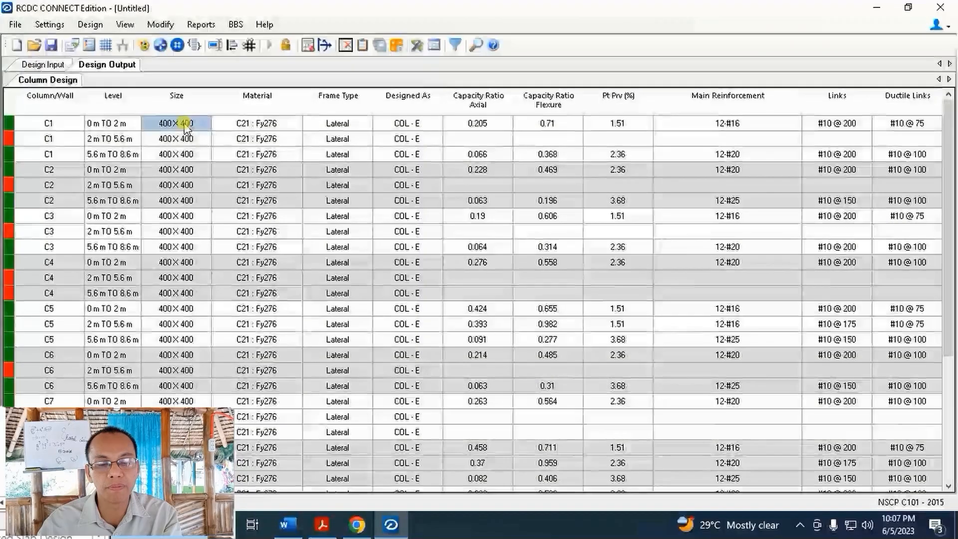
Try to redesign column C1 with a 450 x 450 section at levels 0 m to 2 m and 2 m to 5.6 m
{"action": "right_click", "coordinate": [202, 125]}
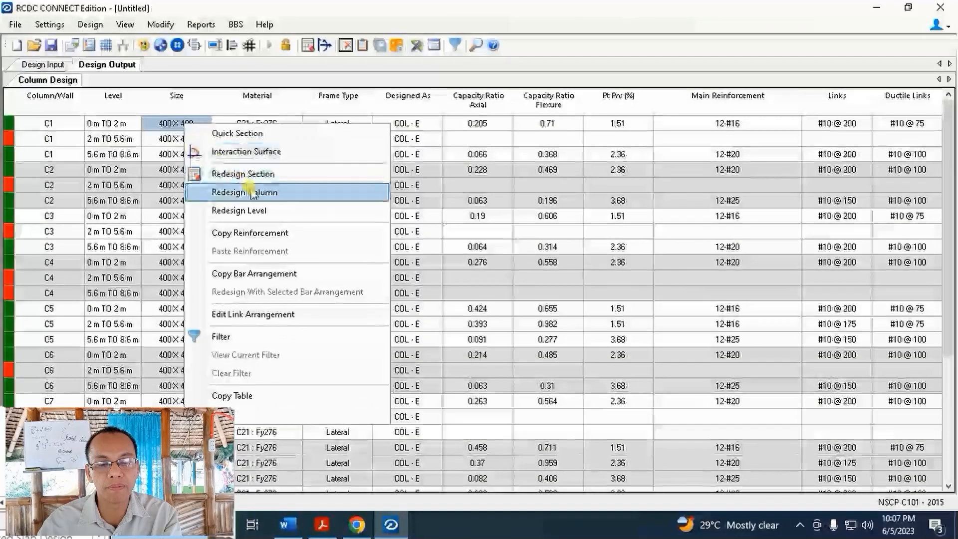
{"action": "left_click", "coordinate": [264, 190]}
{"action": "type", "text": "4"}
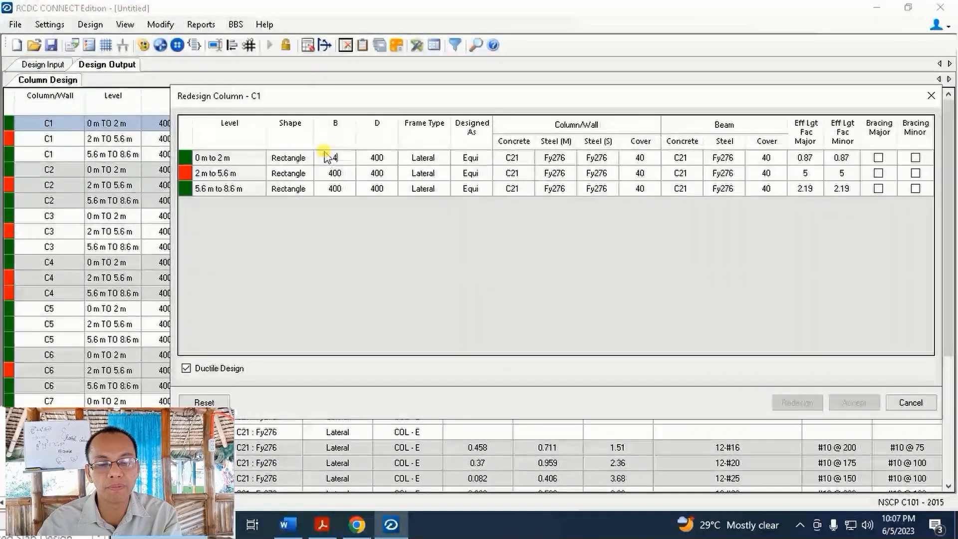
{"action": "type", "text": "50"}
{"action": "left_click", "coordinate": [377, 158]}
{"action": "right_click", "coordinate": [372, 161]}
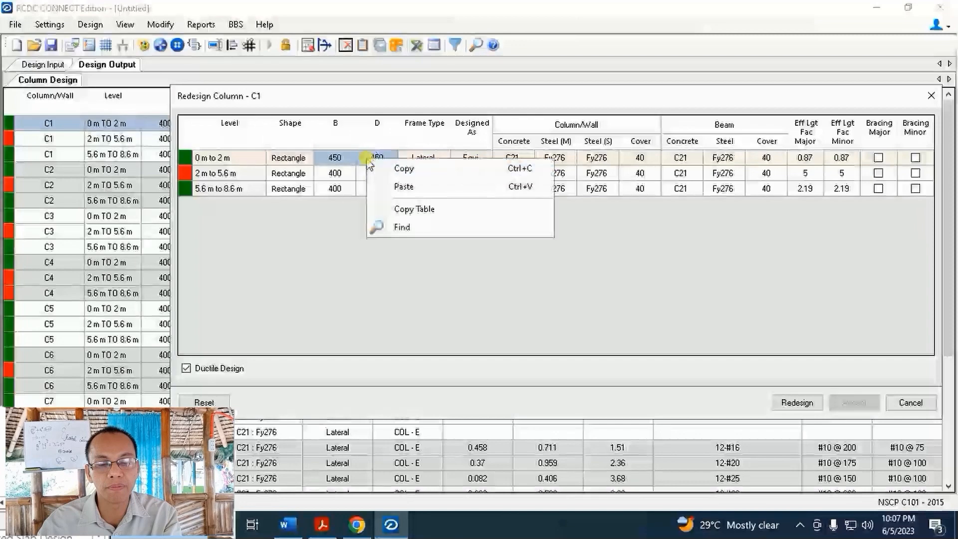
{"action": "left_click", "coordinate": [405, 166]}
{"action": "left_click", "coordinate": [335, 173]}
{"action": "right_click", "coordinate": [352, 173]}
{"action": "left_click", "coordinate": [404, 199]}
{"action": "left_click", "coordinate": [803, 402]}
{"action": "left_click", "coordinate": [540, 313]}
{"action": "left_click", "coordinate": [204, 402]}
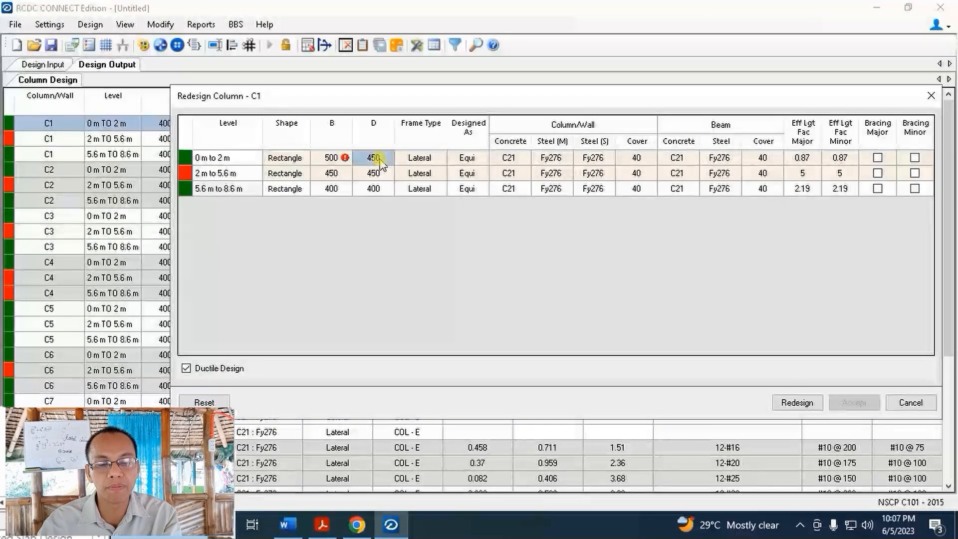
Try to redesign column C1 with a 500 x 500 section at its two lower levels
{"action": "left_click_drag", "start_coordinate": [333, 159], "coordinate": [373, 159]}
{"action": "right_click", "coordinate": [370, 163]}
{"action": "left_click", "coordinate": [395, 171]}
{"action": "left_click", "coordinate": [335, 173]}
{"action": "right_click", "coordinate": [375, 177]}
{"action": "left_click", "coordinate": [409, 202]}
{"action": "left_click", "coordinate": [798, 403]}
{"action": "left_click", "coordinate": [539, 313]}
{"action": "left_click", "coordinate": [204, 402]}
Redesign column C1 with a 550 x 550 section at levels 0 m to 2 m and 2 m to 5.6 m and accept it
{"action": "left_click", "coordinate": [332, 158]}
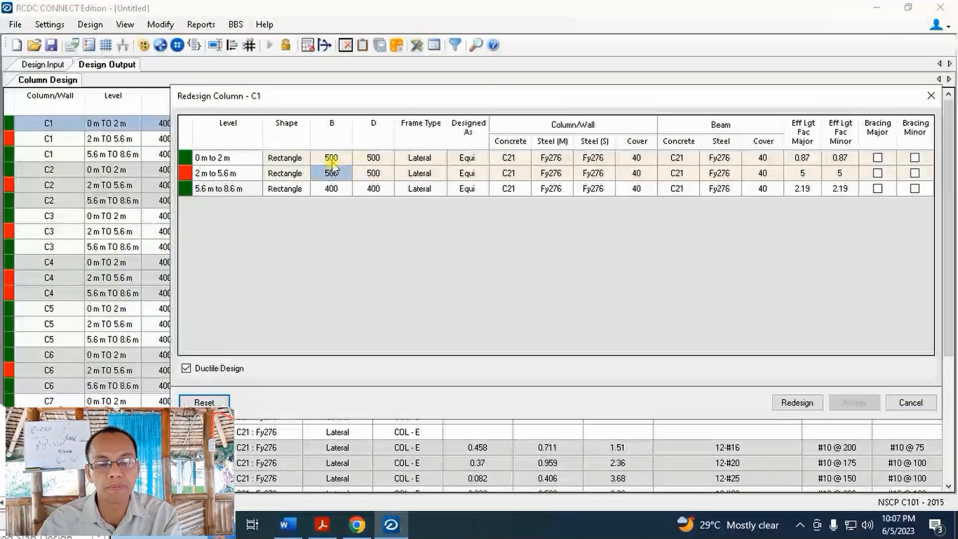
{"action": "type", "text": "550"}
{"action": "left_click", "coordinate": [375, 158]}
{"action": "type", "text": "550"}
{"action": "right_click", "coordinate": [370, 162]}
{"action": "left_click_drag", "start_coordinate": [331, 158], "coordinate": [364, 176]}
{"action": "left_click", "coordinate": [401, 171]}
{"action": "right_click", "coordinate": [364, 176]}
{"action": "left_click", "coordinate": [398, 202]}
{"action": "left_click", "coordinate": [794, 403]}
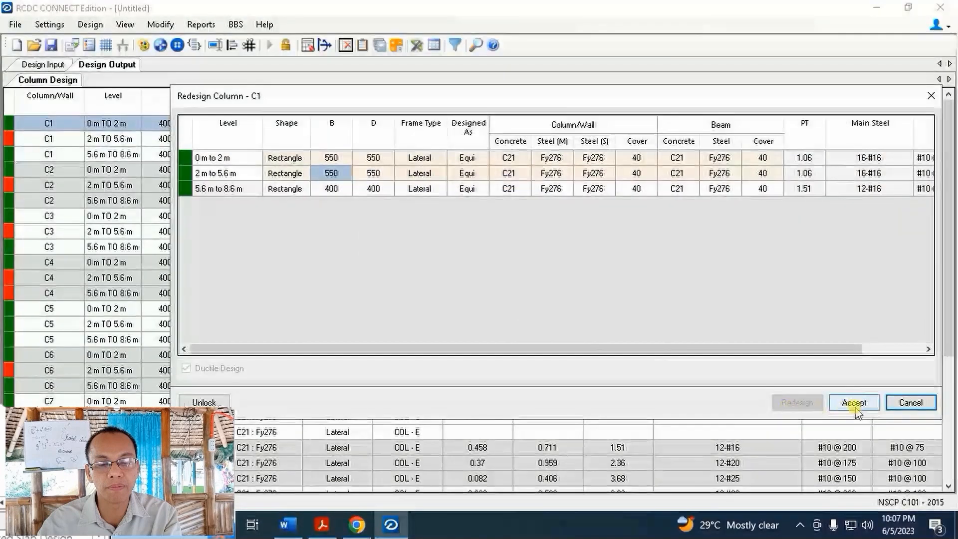
{"action": "left_click", "coordinate": [853, 402]}
Redesign column C2 with a 550 x 550 section at levels 0 m to 2 m and 2 m to 5.6 m and accept it
{"action": "right_click", "coordinate": [181, 185]}
{"action": "left_click", "coordinate": [239, 250]}
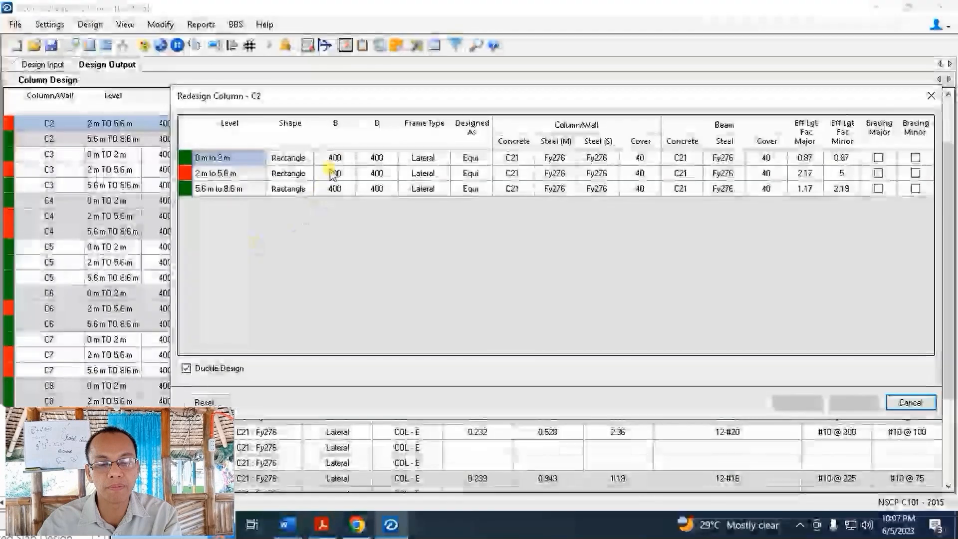
{"action": "type", "text": "550"}
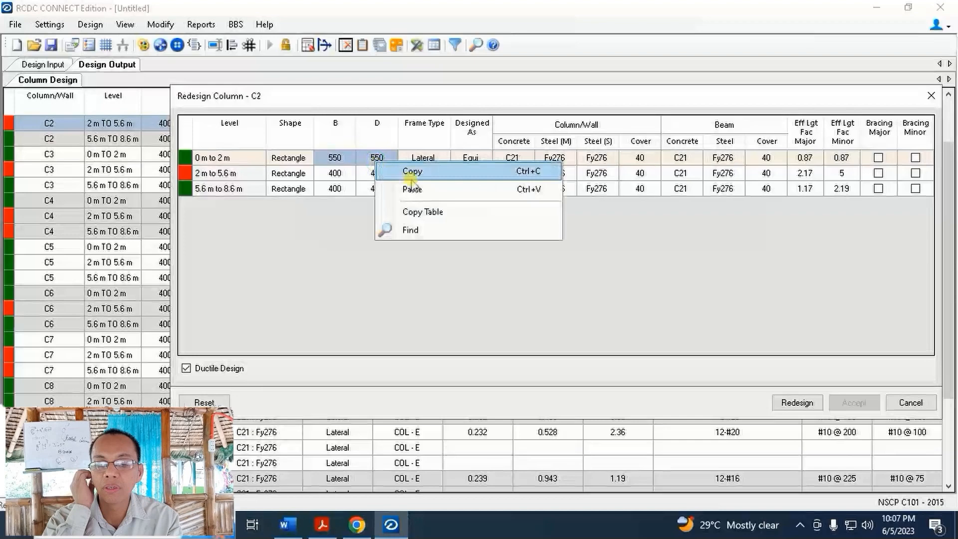
{"action": "right_click", "coordinate": [359, 180]}
{"action": "left_click", "coordinate": [415, 204]}
{"action": "left_click", "coordinate": [794, 403]}
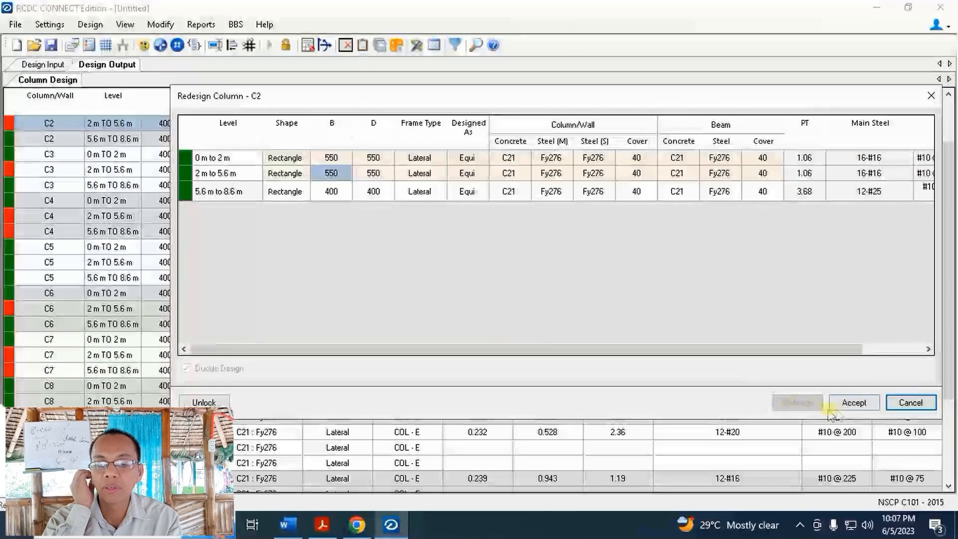
{"action": "left_click", "coordinate": [854, 402]}
Redesign column C3 with a 550 x 550 section at levels 0 m to 2 m and 2 m to 5.6 m and accept it
{"action": "right_click", "coordinate": [166, 170]}
{"action": "left_click", "coordinate": [233, 242]}
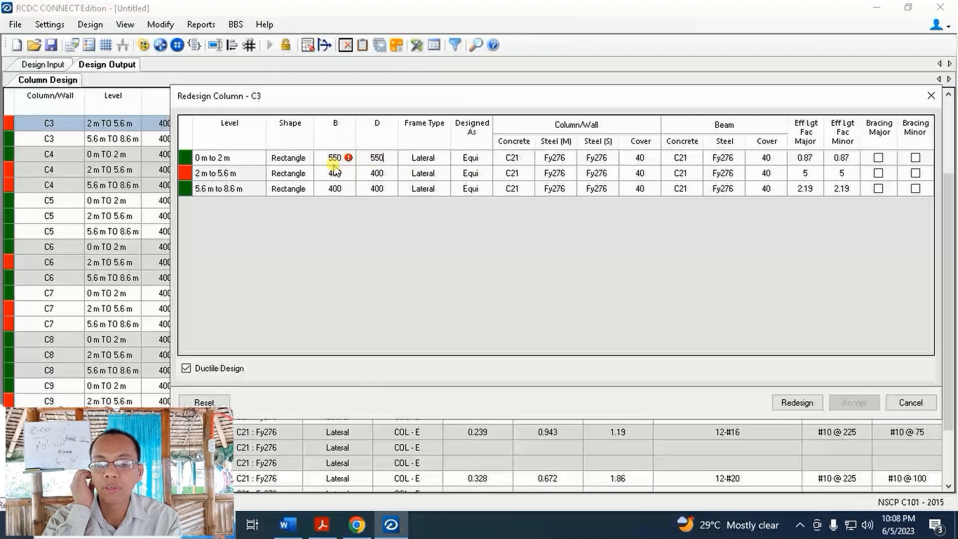
{"action": "right_click", "coordinate": [374, 164]}
{"action": "left_click_drag", "start_coordinate": [333, 158], "coordinate": [375, 175]}
{"action": "left_click", "coordinate": [410, 175]}
{"action": "right_click", "coordinate": [374, 177]}
{"action": "left_click", "coordinate": [411, 203]}
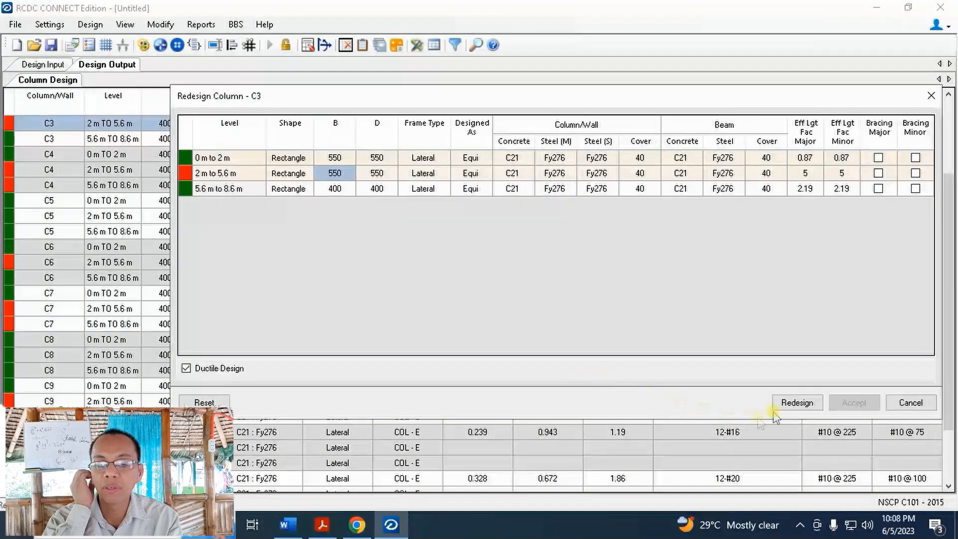
{"action": "left_click", "coordinate": [777, 403]}
{"action": "left_click", "coordinate": [855, 404]}
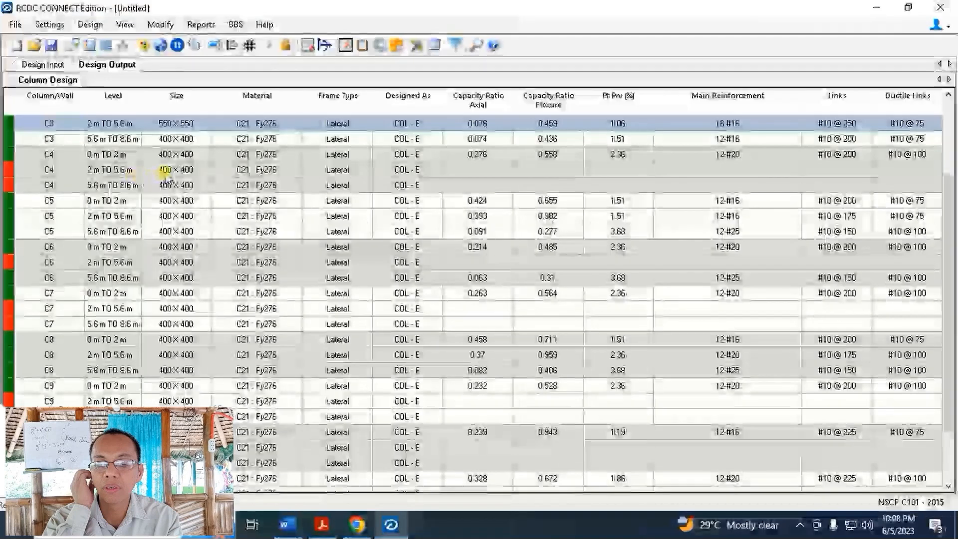
Redesign column C4 with a 550 x 550 section at all three levels and accept it
{"action": "right_click", "coordinate": [172, 170]}
{"action": "left_click", "coordinate": [244, 244]}
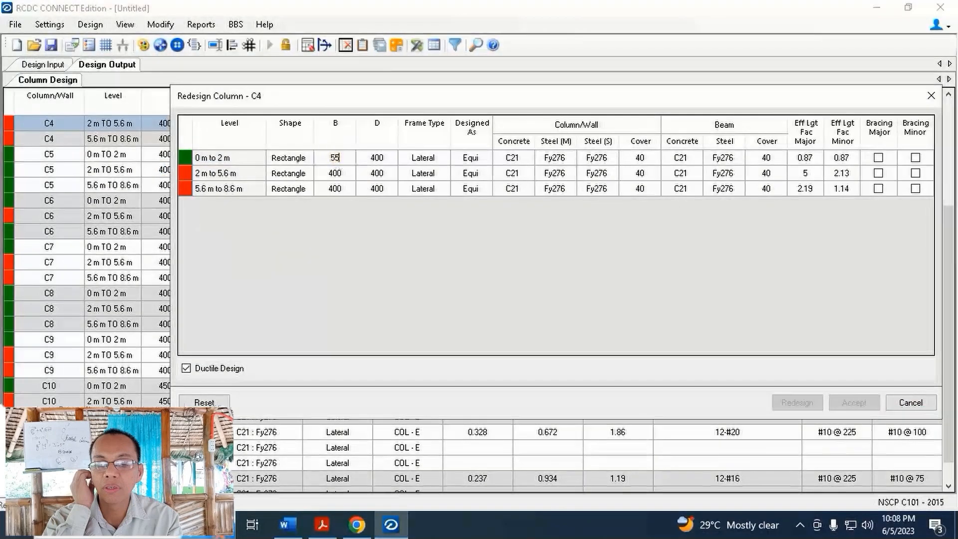
{"action": "type", "text": "550"}
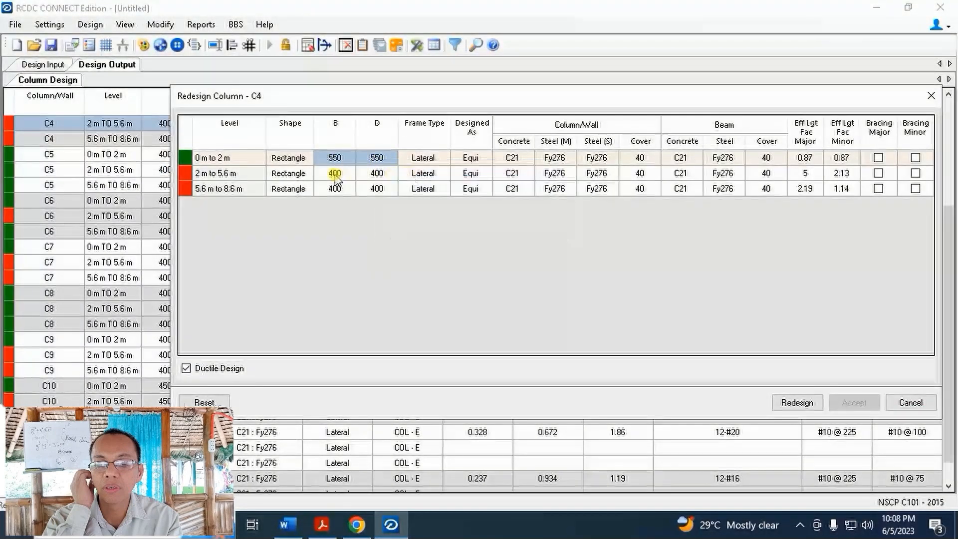
{"action": "right_click", "coordinate": [376, 186]}
{"action": "left_click", "coordinate": [406, 214]}
{"action": "left_click", "coordinate": [798, 402]}
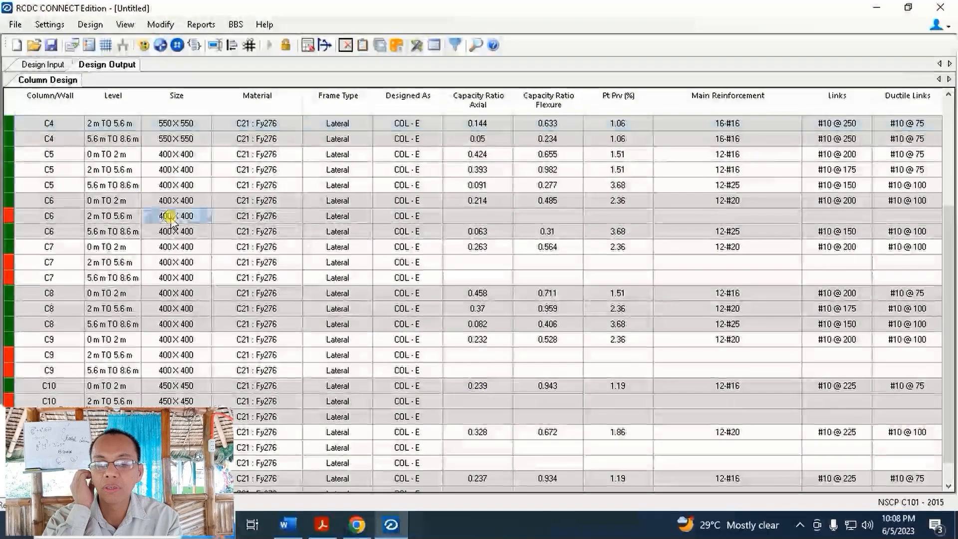
Redesign column C6 with a 550 x 550 section at levels 0 m to 2 m and 2 m to 5.6 m and accept it
{"action": "right_click", "coordinate": [193, 214]}
{"action": "left_click", "coordinate": [246, 280]}
{"action": "left_click", "coordinate": [348, 159]}
{"action": "type", "text": "550550"}
{"action": "right_click", "coordinate": [335, 173]}
{"action": "left_click", "coordinate": [409, 202]}
{"action": "left_click", "coordinate": [794, 403]}
{"action": "left_click", "coordinate": [854, 403]}
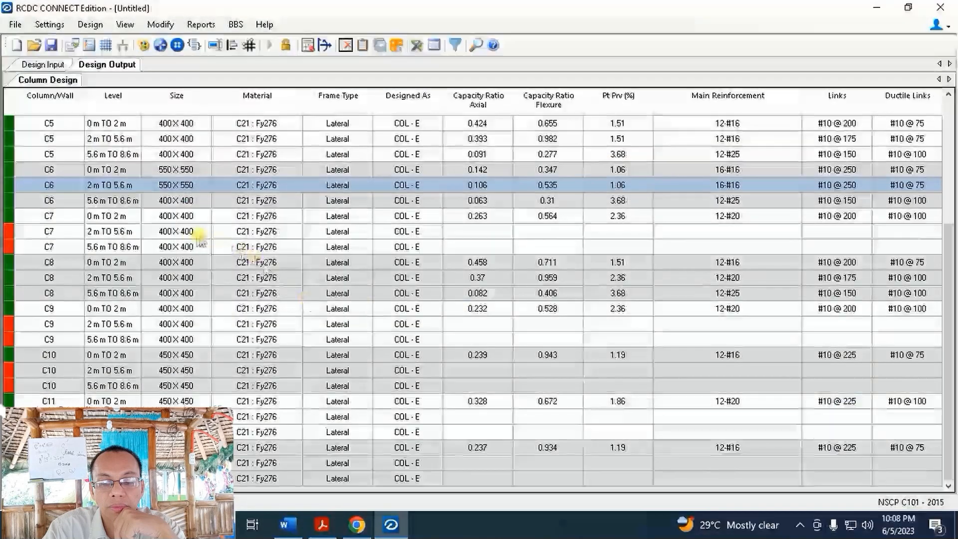
Redesign column C7 with a 550 x 550 section at all three levels and accept it
{"action": "right_click", "coordinate": [196, 230]}
{"action": "left_click", "coordinate": [314, 280]}
{"action": "left_click", "coordinate": [337, 159]}
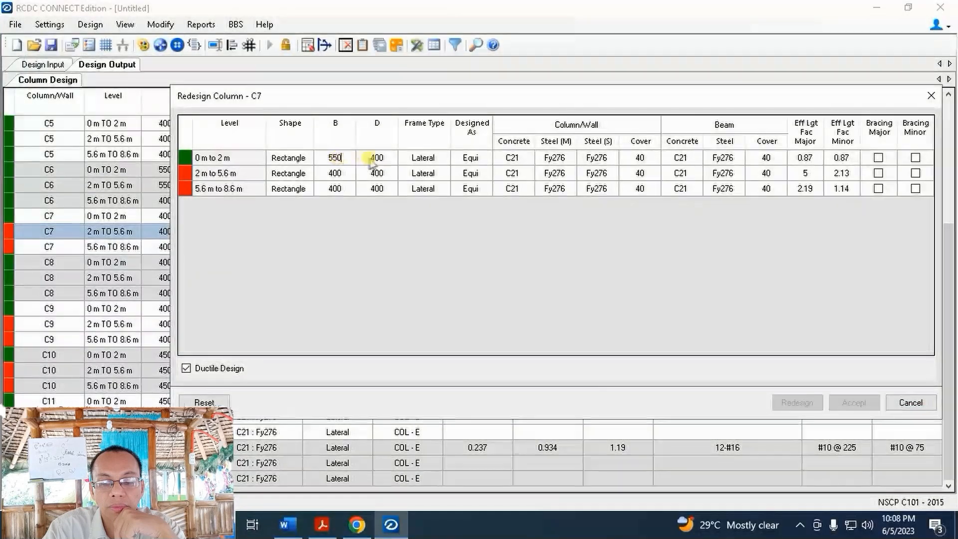
{"action": "left_click_drag", "start_coordinate": [335, 173], "coordinate": [377, 189]}
{"action": "key", "text": "ctrl+v"}
{"action": "left_click", "coordinate": [795, 404]}
{"action": "left_click", "coordinate": [855, 402]}
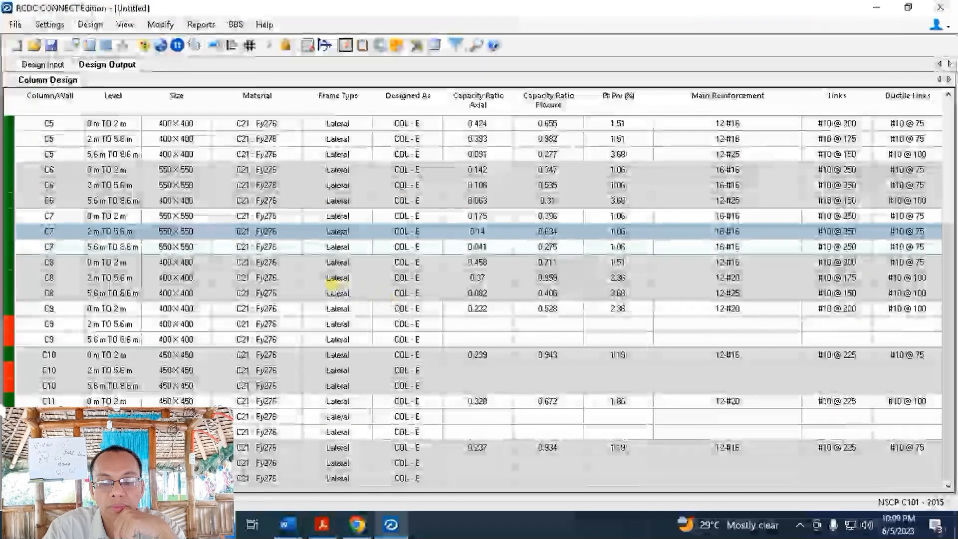
Redesign column C9 with a 550 x 550 section at all three levels and accept it
{"action": "right_click", "coordinate": [267, 324]}
{"action": "left_click", "coordinate": [325, 282]}
{"action": "left_click", "coordinate": [336, 157]}
{"action": "type", "text": "55"}
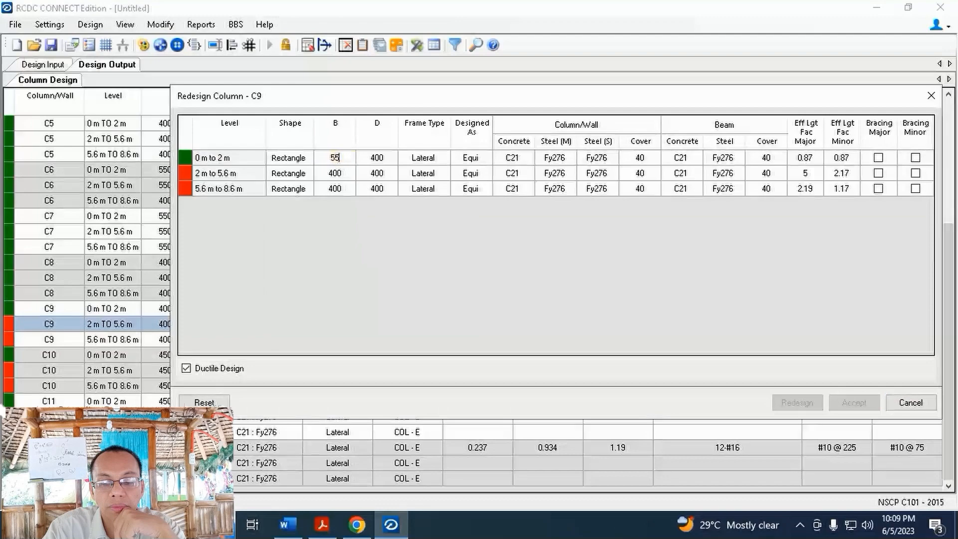
{"action": "right_click", "coordinate": [378, 189]}
{"action": "left_click", "coordinate": [420, 216]}
{"action": "left_click", "coordinate": [797, 402]}
{"action": "left_click", "coordinate": [855, 403]}
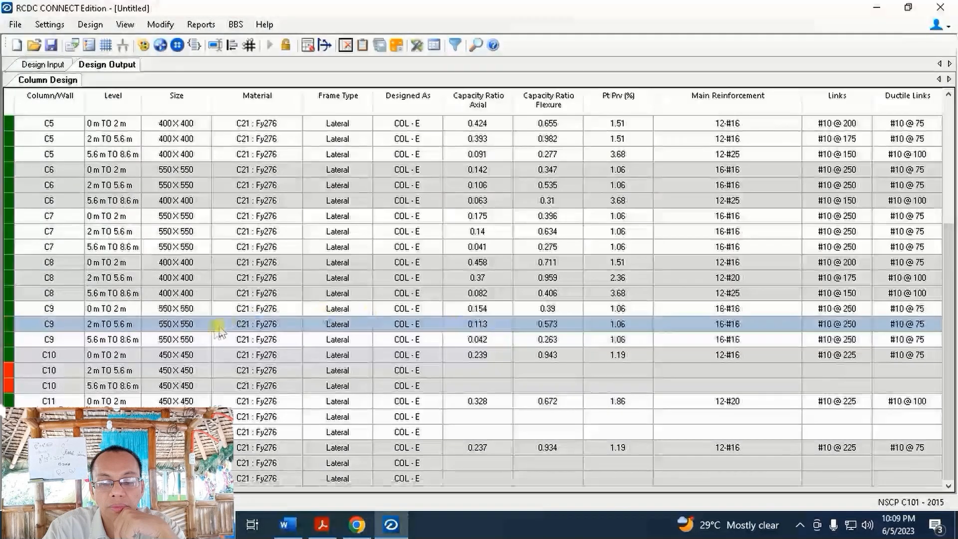
Set column C10's section to 500 x 500 at all three levels and run its redesign
{"action": "left_click", "coordinate": [180, 370]}
{"action": "right_click", "coordinate": [180, 370]}
{"action": "left_click", "coordinate": [220, 280]}
{"action": "left_click", "coordinate": [336, 158]}
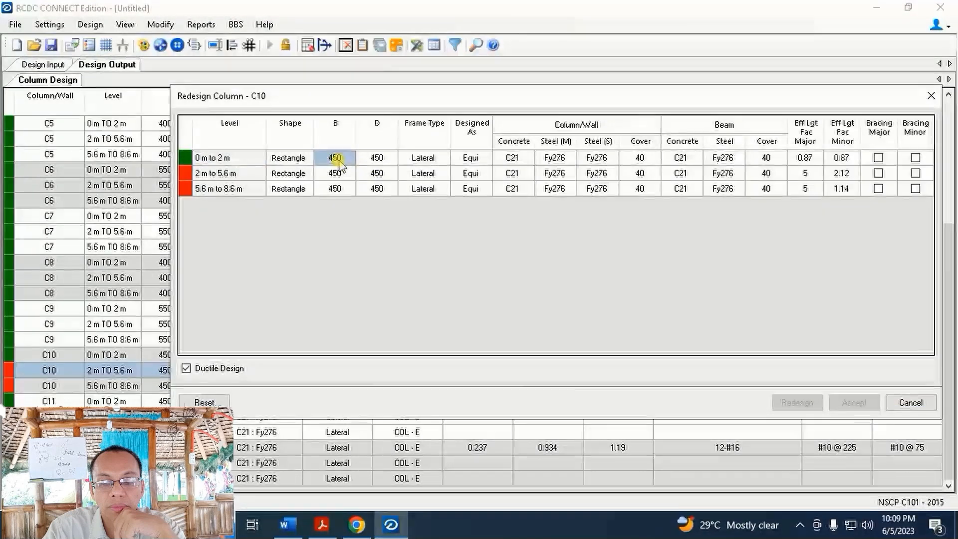
{"action": "type", "text": "500"}
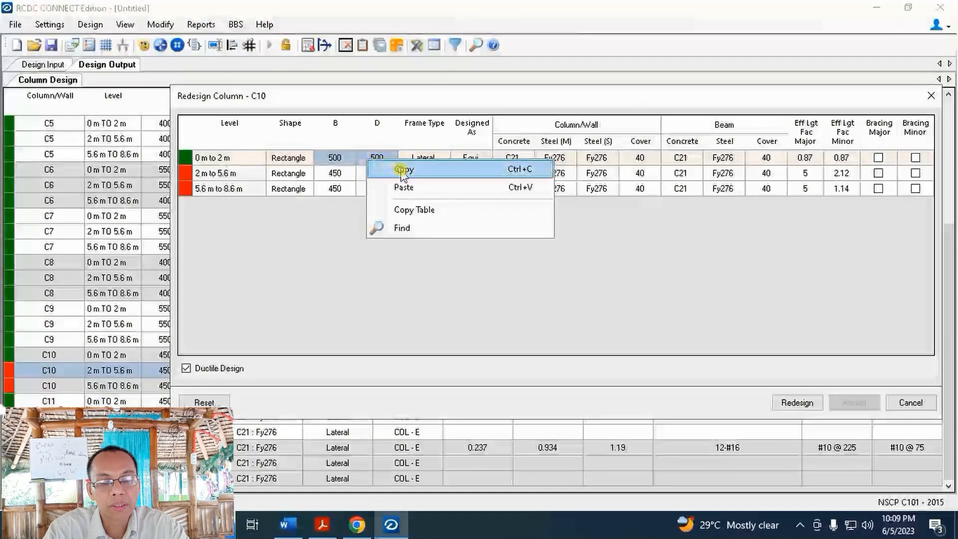
{"action": "left_click", "coordinate": [404, 170]}
{"action": "left_click_drag", "start_coordinate": [335, 174], "coordinate": [372, 189]}
{"action": "right_click", "coordinate": [372, 188]}
{"action": "left_click", "coordinate": [409, 218]}
{"action": "left_click", "coordinate": [797, 402]}
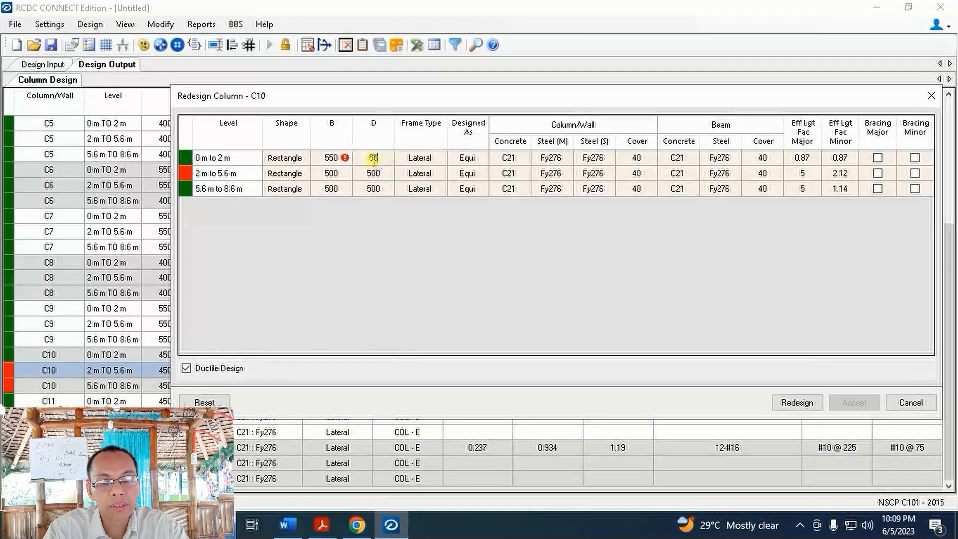
Enlarge column C10 to 550 x 550 at levels 0 m to 2 m and 2 m to 5.6 m, redesign and accept it
{"action": "left_click", "coordinate": [332, 174]}
{"action": "right_click", "coordinate": [368, 176]}
{"action": "left_click", "coordinate": [404, 200]}
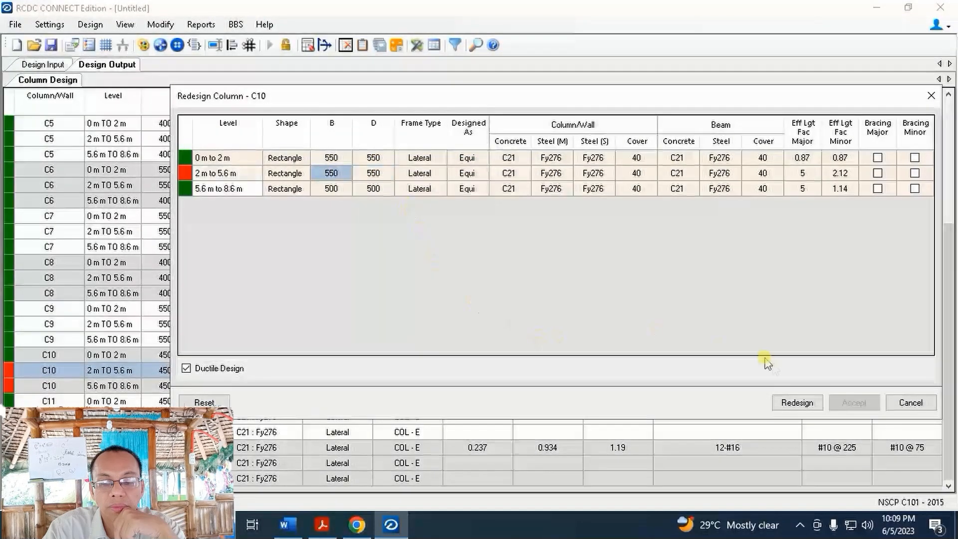
{"action": "left_click", "coordinate": [794, 402]}
{"action": "left_click", "coordinate": [844, 403]}
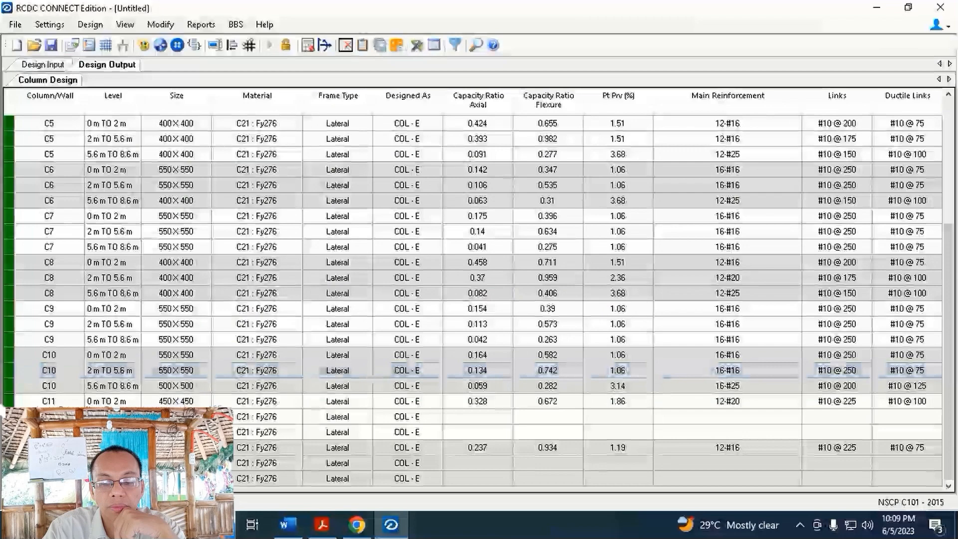
Set column C11's section to 550 x 550 at levels 0 m to 2 m and 2 m to 5.6 m and run its redesign
{"action": "right_click", "coordinate": [194, 435]}
{"action": "left_click", "coordinate": [242, 285]}
{"action": "left_click", "coordinate": [344, 161]}
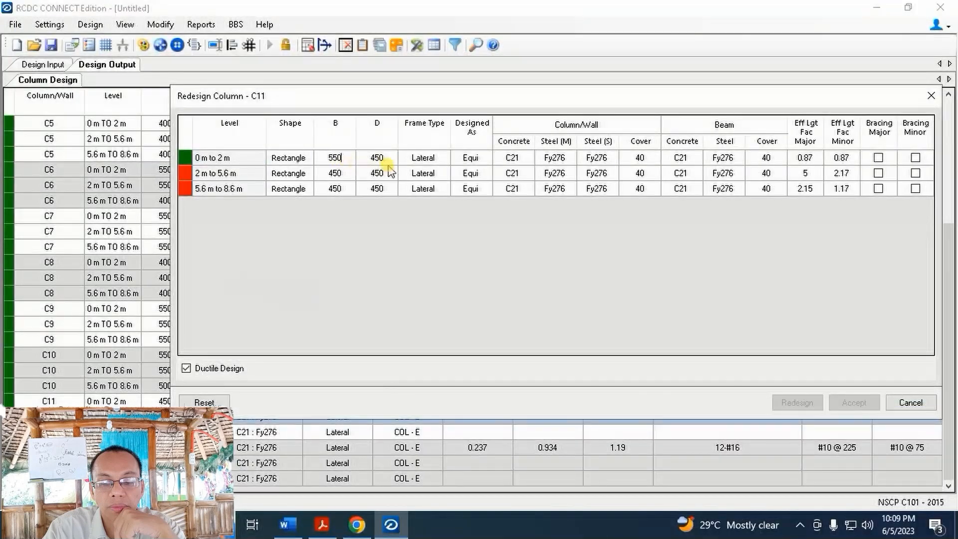
{"action": "left_click", "coordinate": [377, 157]}
{"action": "type", "text": "550"}
{"action": "left_click_drag", "start_coordinate": [335, 160], "coordinate": [376, 159]}
{"action": "right_click", "coordinate": [376, 160]}
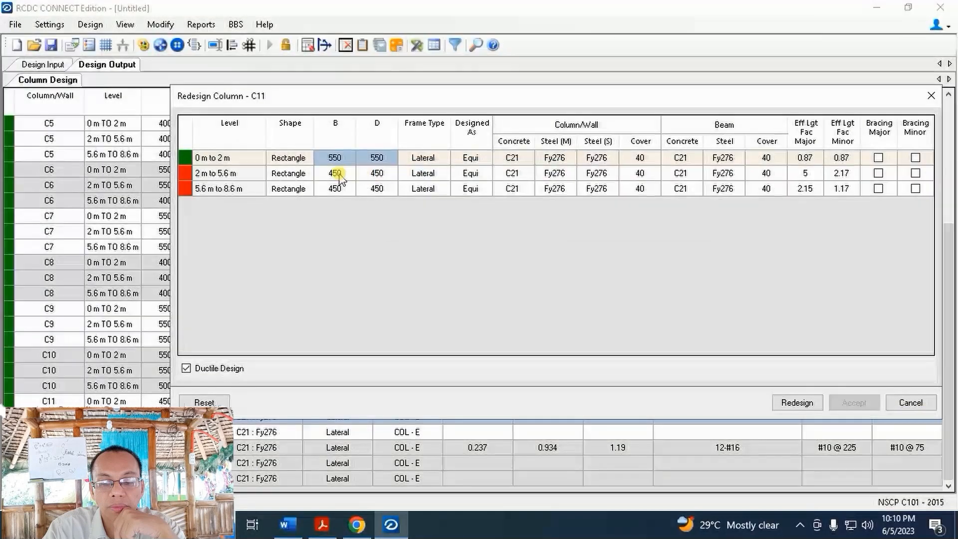
{"action": "right_click", "coordinate": [360, 174]}
{"action": "left_click", "coordinate": [401, 204]}
{"action": "left_click", "coordinate": [797, 402]}
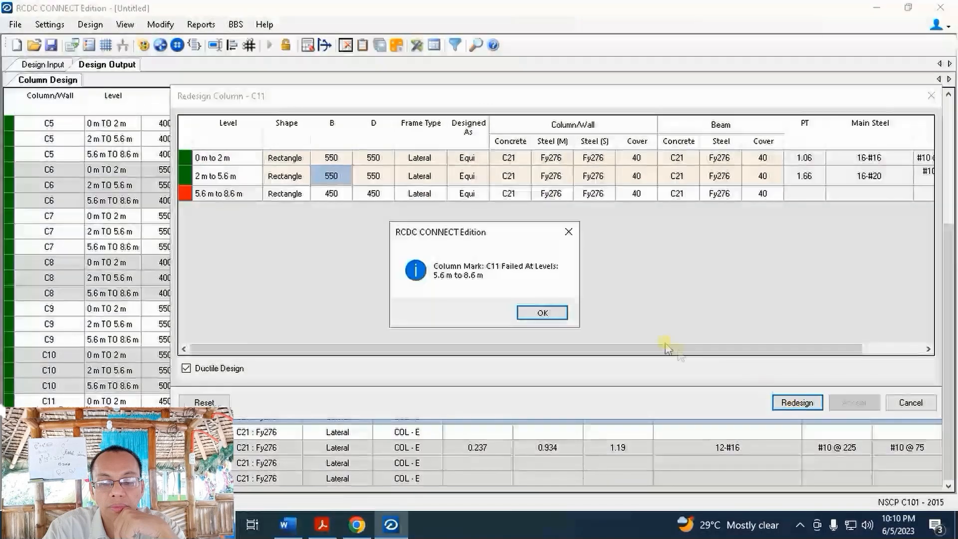
{"action": "left_click", "coordinate": [542, 312]}
Set column C11's section at 5.6 m to 8.6 m to 500 x 500, redesign and accept it
{"action": "left_click", "coordinate": [336, 190]}
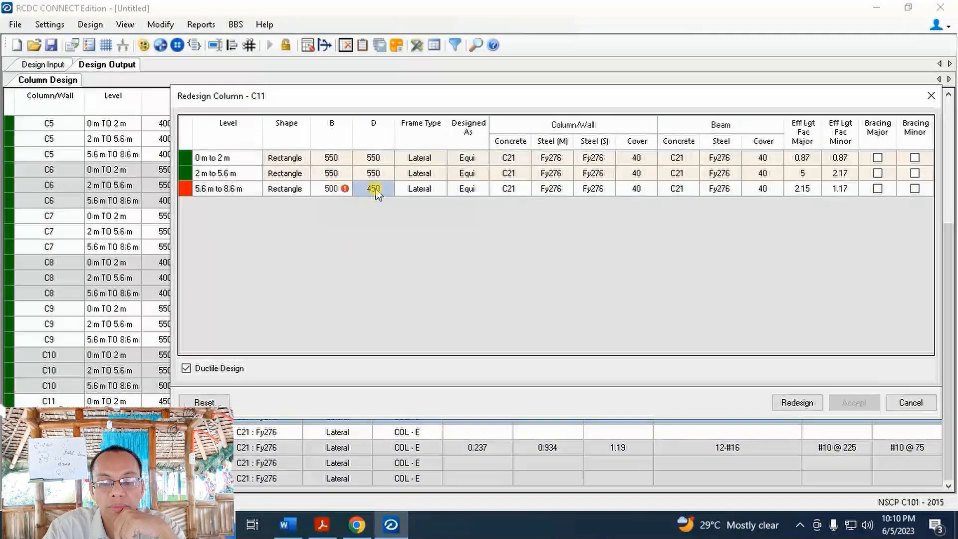
{"action": "left_click", "coordinate": [797, 403]}
{"action": "left_click", "coordinate": [852, 403]}
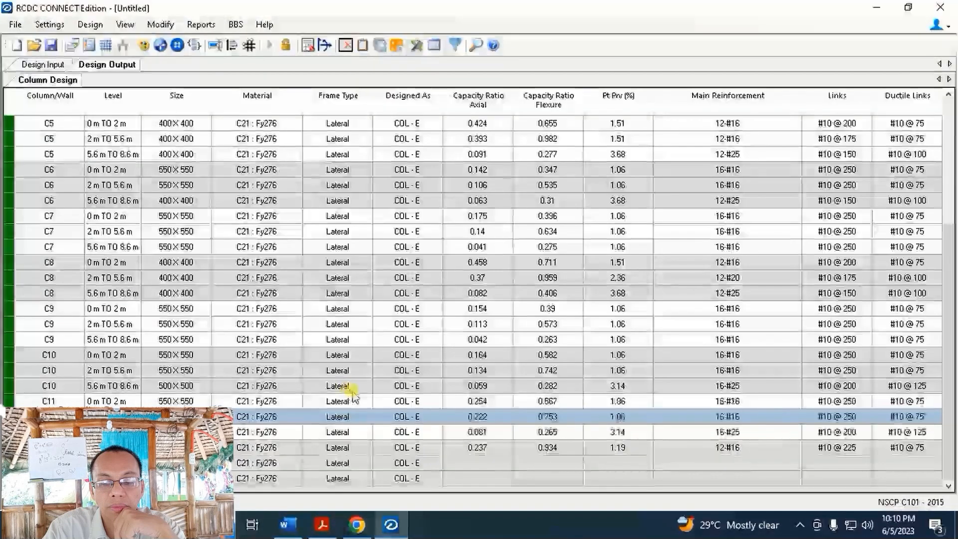
Set column C12's section to 550 x 550 at all three levels, redesign and accept it
{"action": "right_click", "coordinate": [193, 463]}
{"action": "left_click", "coordinate": [257, 280]}
{"action": "left_click", "coordinate": [334, 158]}
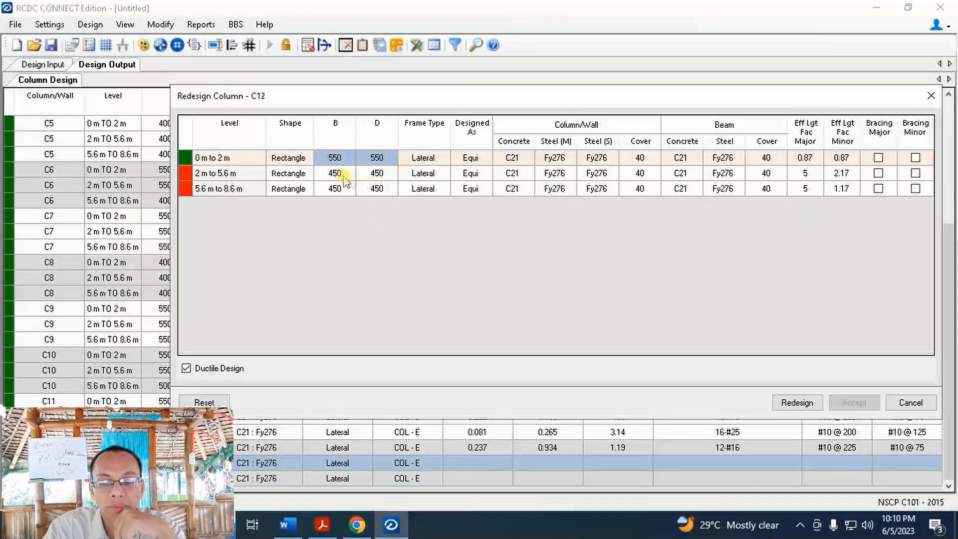
{"action": "left_click_drag", "start_coordinate": [344, 176], "coordinate": [369, 189]}
{"action": "right_click", "coordinate": [369, 188]}
{"action": "left_click", "coordinate": [404, 215]}
{"action": "left_click", "coordinate": [797, 405]}
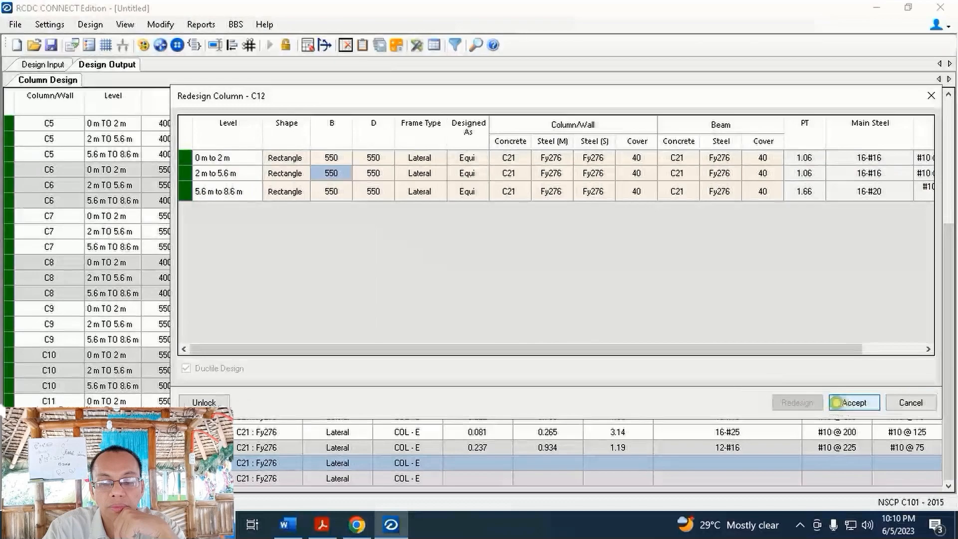
{"action": "left_click", "coordinate": [838, 402]}
Set column C12's section at 5.6 m to 8.6 m to 500 x 500, redesign and accept it
{"action": "right_click", "coordinate": [193, 463]}
{"action": "left_click", "coordinate": [235, 276]}
{"action": "type", "text": "500"}
{"action": "left_click", "coordinate": [379, 191]}
{"action": "type", "text": "500"}
{"action": "left_click", "coordinate": [806, 404]}
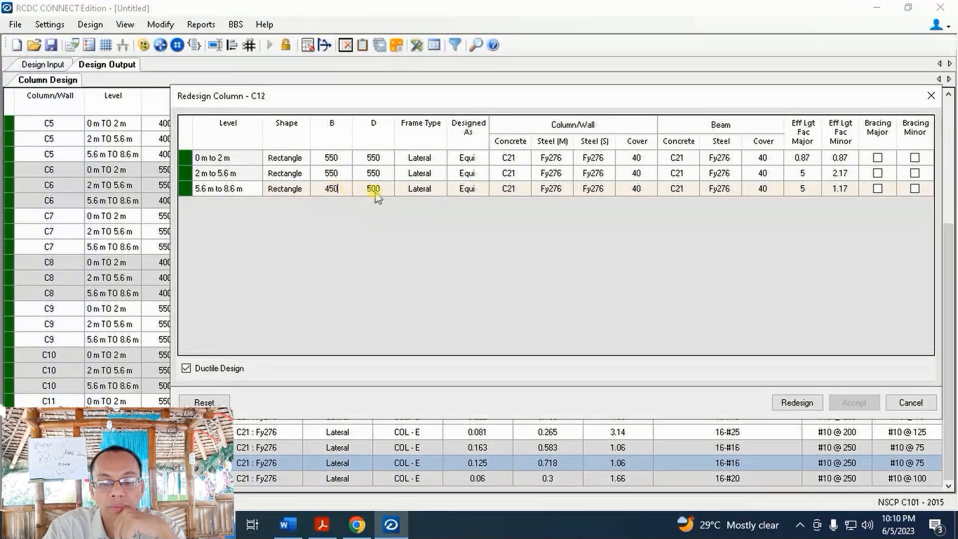
{"action": "left_click", "coordinate": [797, 402]}
{"action": "left_click", "coordinate": [541, 313]}
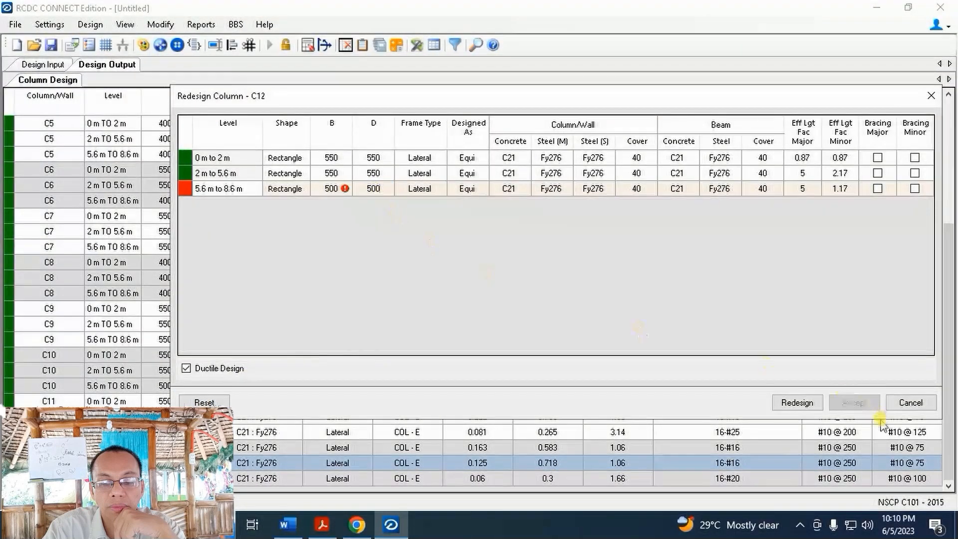
{"action": "left_click", "coordinate": [797, 403]}
{"action": "left_click", "coordinate": [853, 403]}
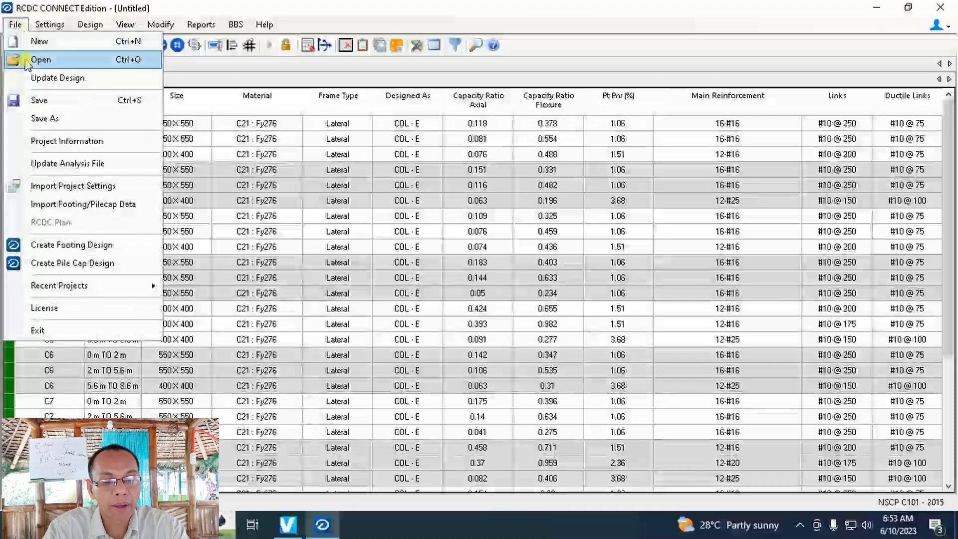
Update the STAAD analysis file with the redesigned column sections and close RCDC
{"action": "left_click", "coordinate": [43, 164]}
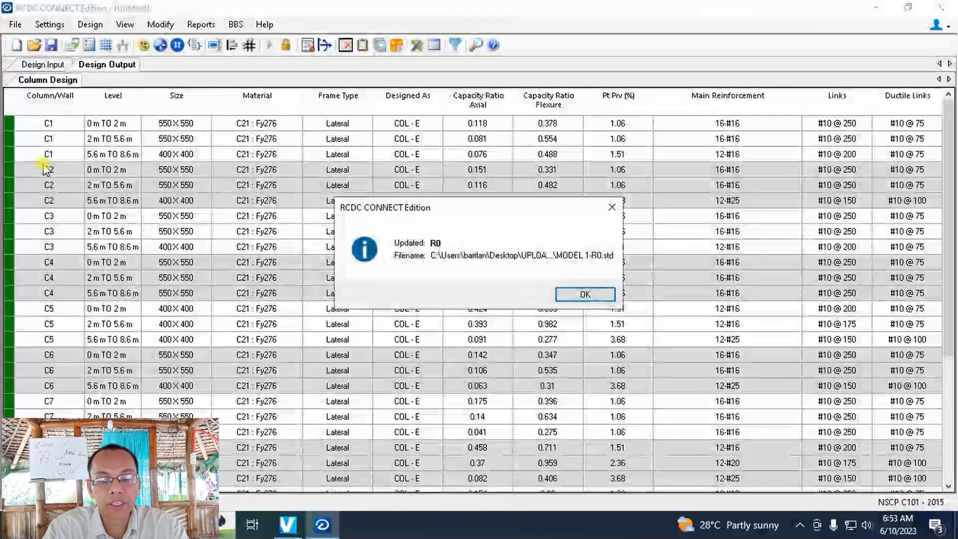
{"action": "left_click", "coordinate": [565, 296]}
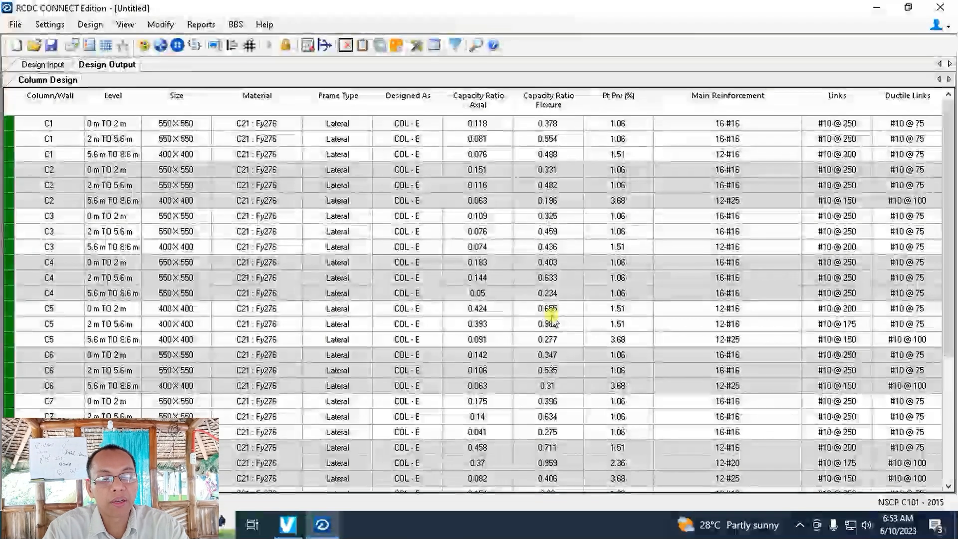
{"action": "left_click", "coordinate": [941, 8]}
{"action": "left_click", "coordinate": [517, 314]}
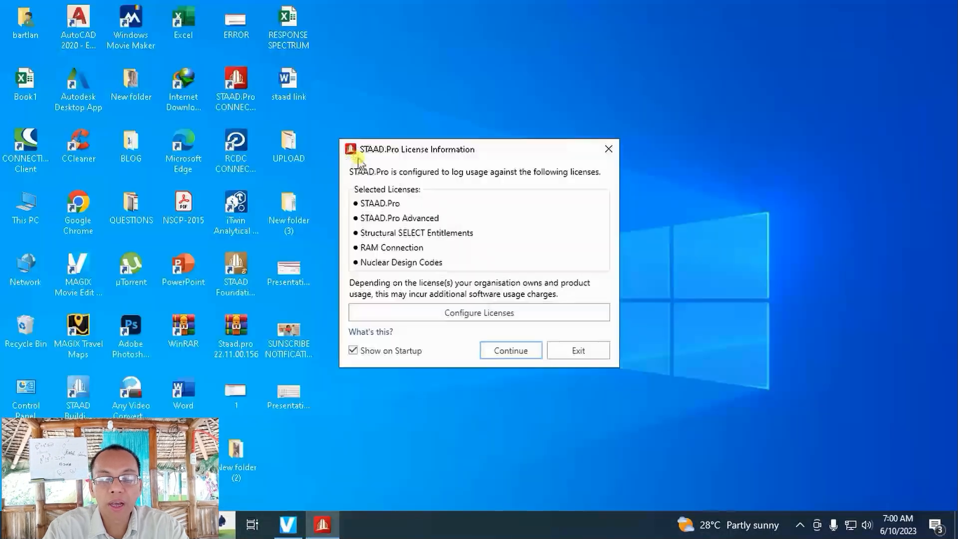
In STAAD.Pro, browse to the ORTHOGONAL 3 folder, delete the original MODEL 1 file and rename MODEL 1-R0 as MODEL 1
{"action": "left_click", "coordinate": [509, 350]}
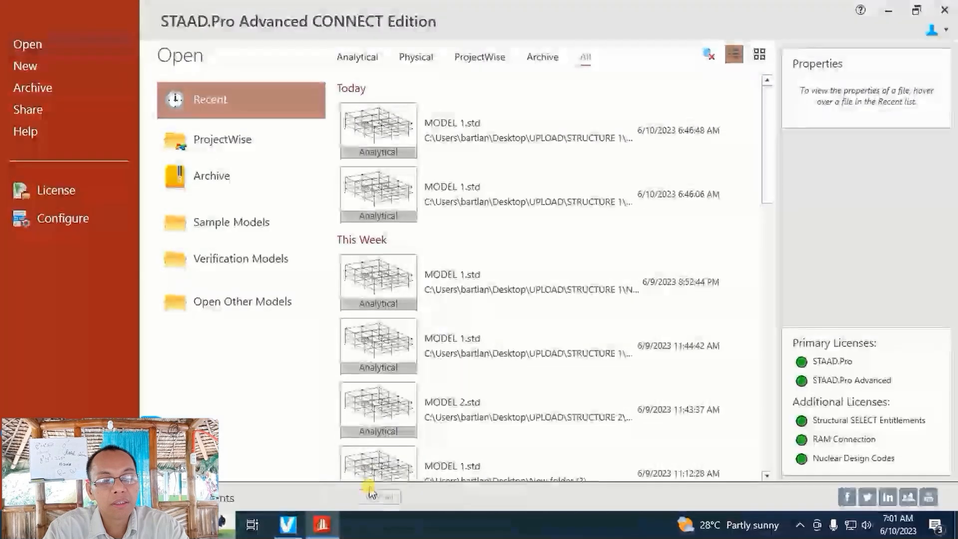
{"action": "left_click", "coordinate": [253, 301]}
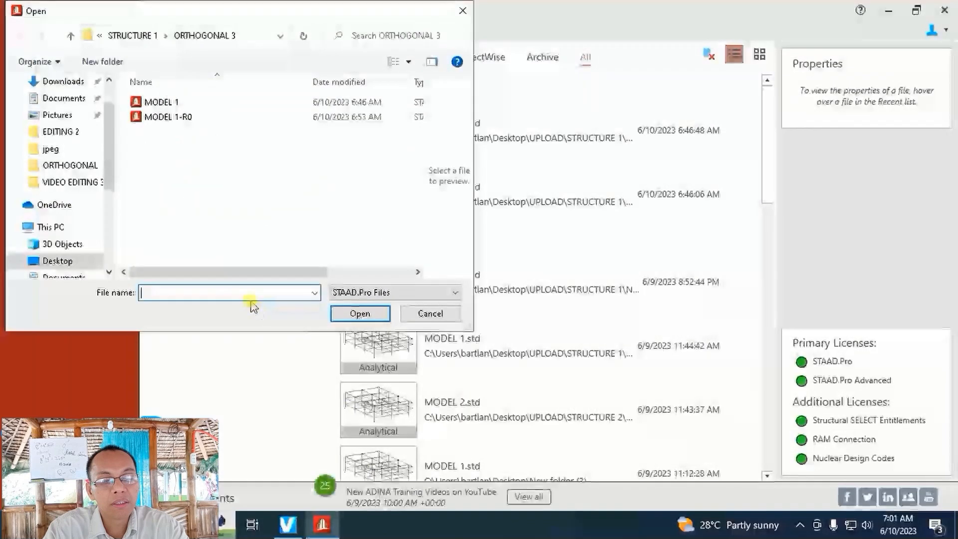
{"action": "left_click", "coordinate": [162, 102]}
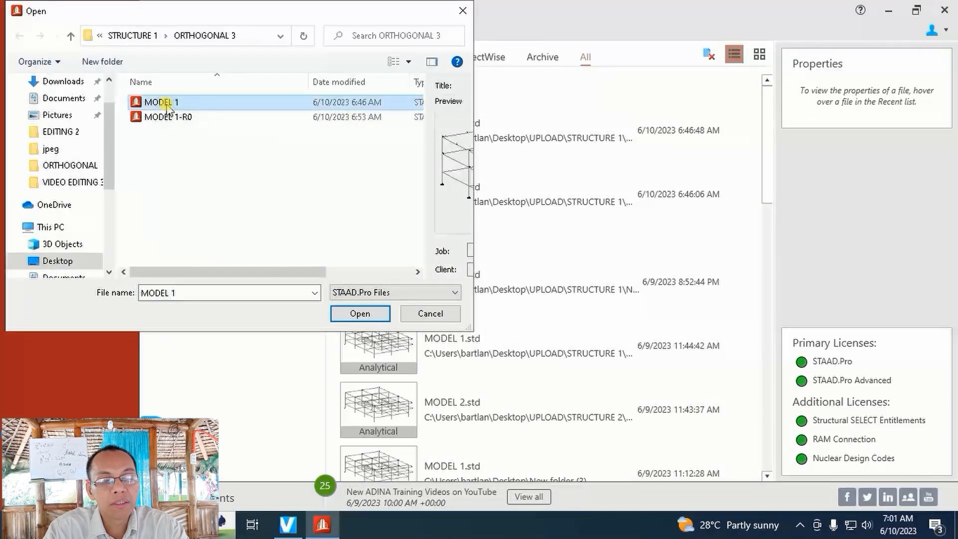
{"action": "left_click", "coordinate": [168, 103]}
{"action": "right_click", "coordinate": [169, 106]}
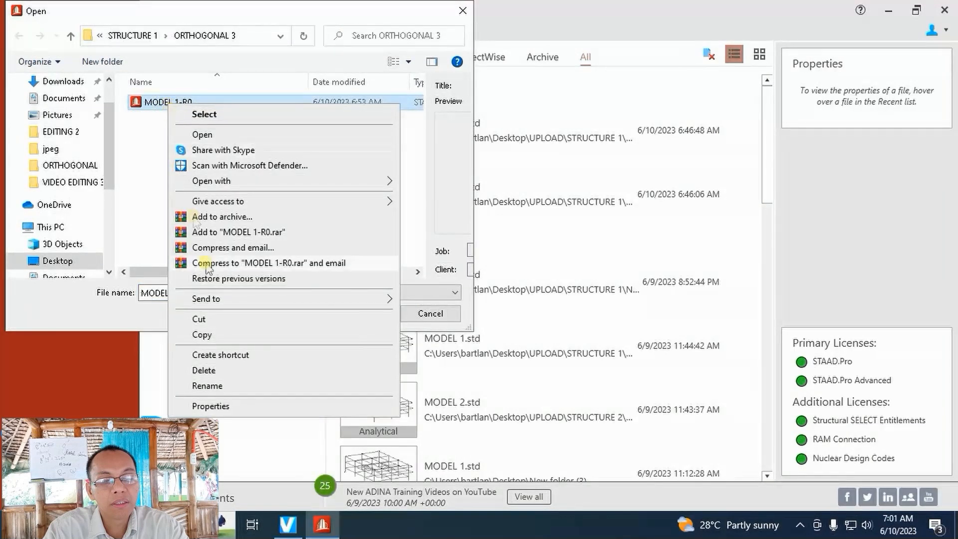
{"action": "left_click", "coordinate": [209, 387]}
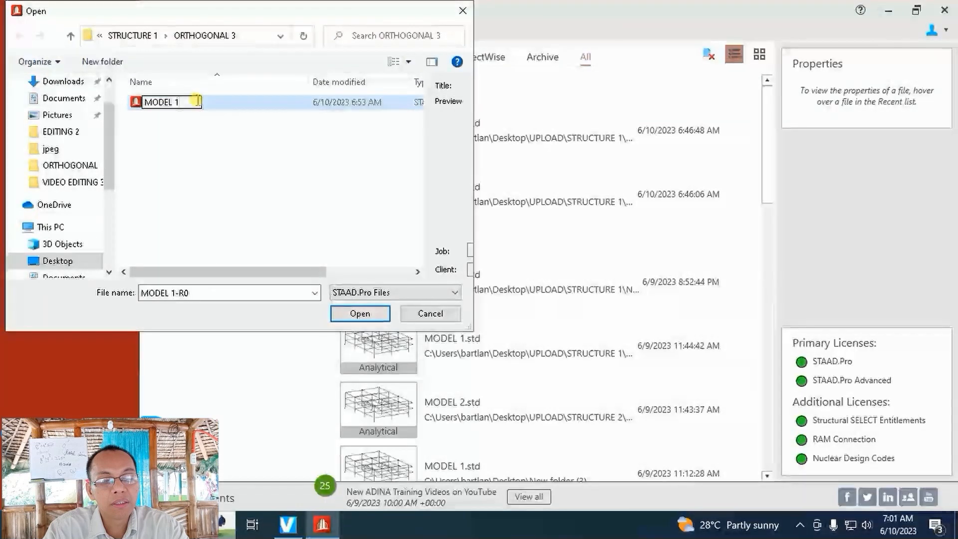
{"action": "left_click", "coordinate": [257, 204]}
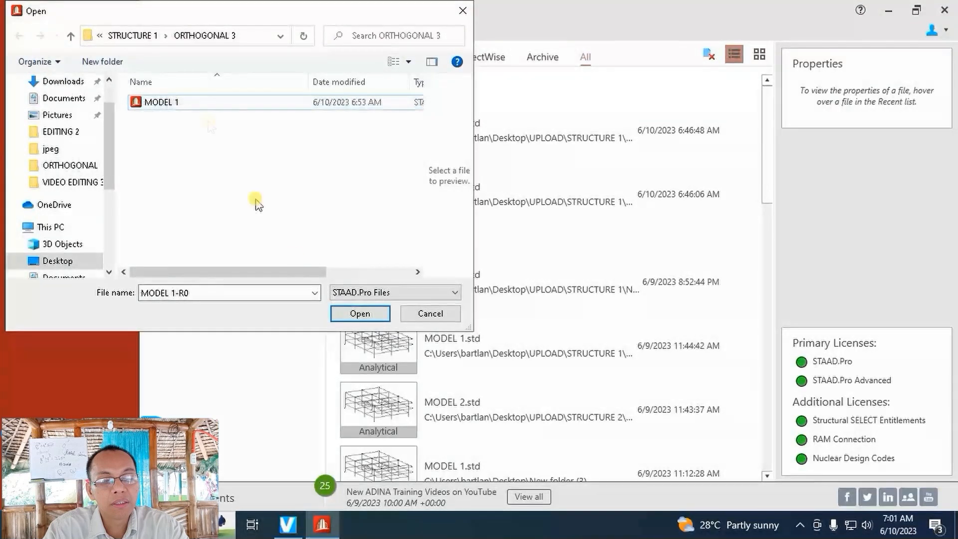
Open the renamed MODEL 1 and run its analysis, finishing with the output file on view
{"action": "double_click", "coordinate": [163, 105]}
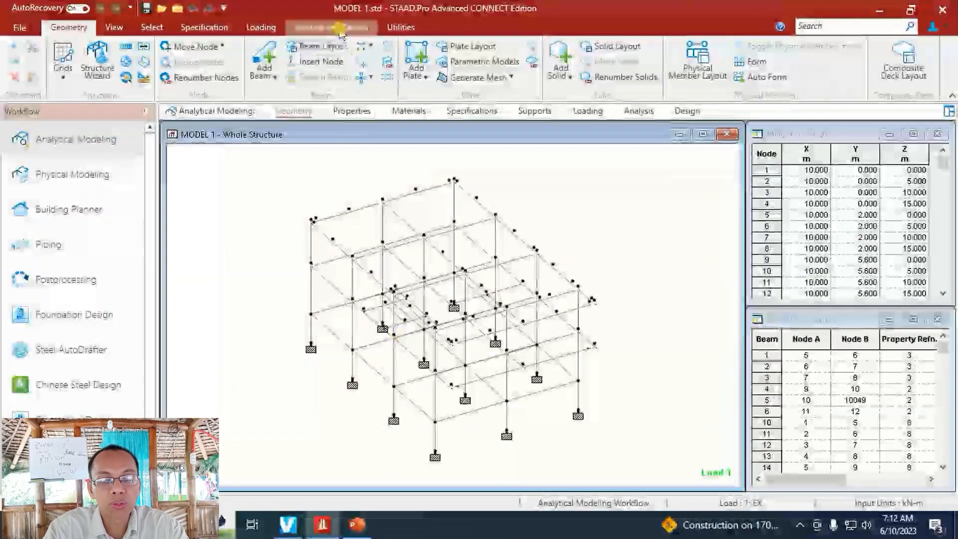
{"action": "left_click", "coordinate": [338, 28]}
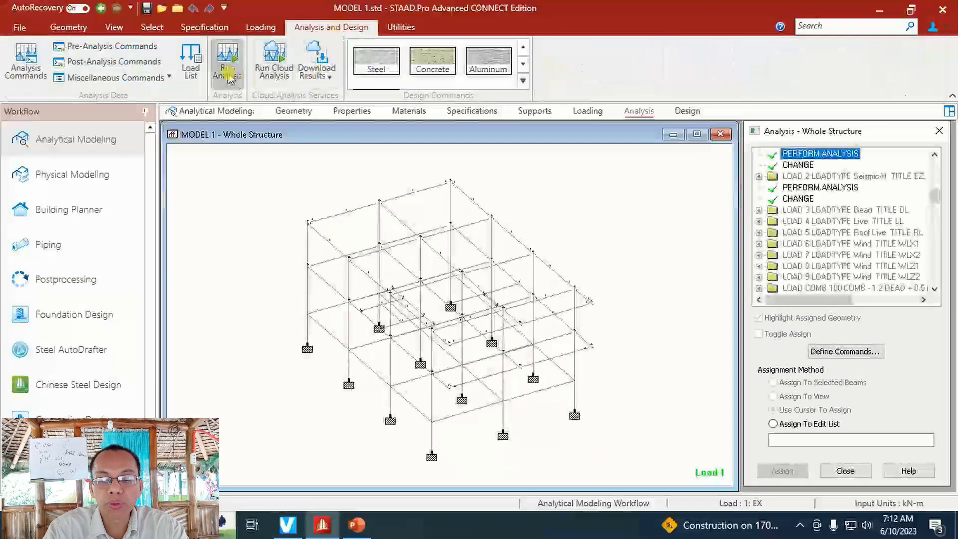
{"action": "left_click", "coordinate": [229, 76]}
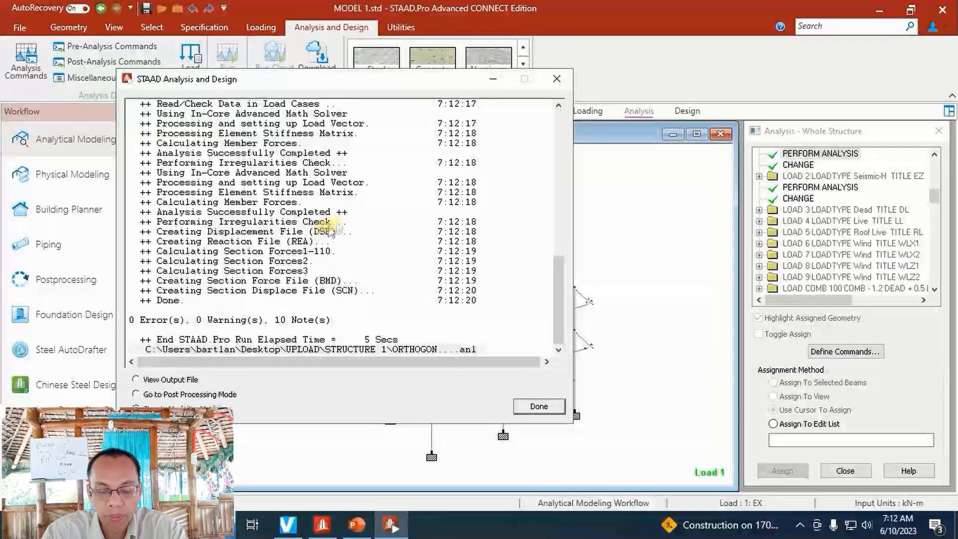
{"action": "left_click", "coordinate": [544, 411]}
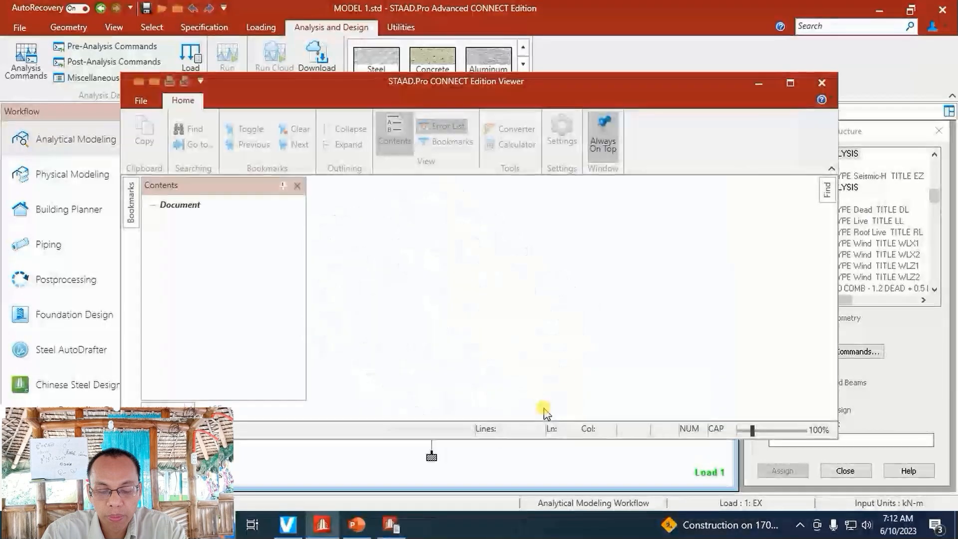
Examine the floor diaphragm, soft story check and X-direction base shear in the analysis output, and return to the model
{"action": "left_click", "coordinate": [788, 86]}
{"action": "left_click", "coordinate": [132, 169]}
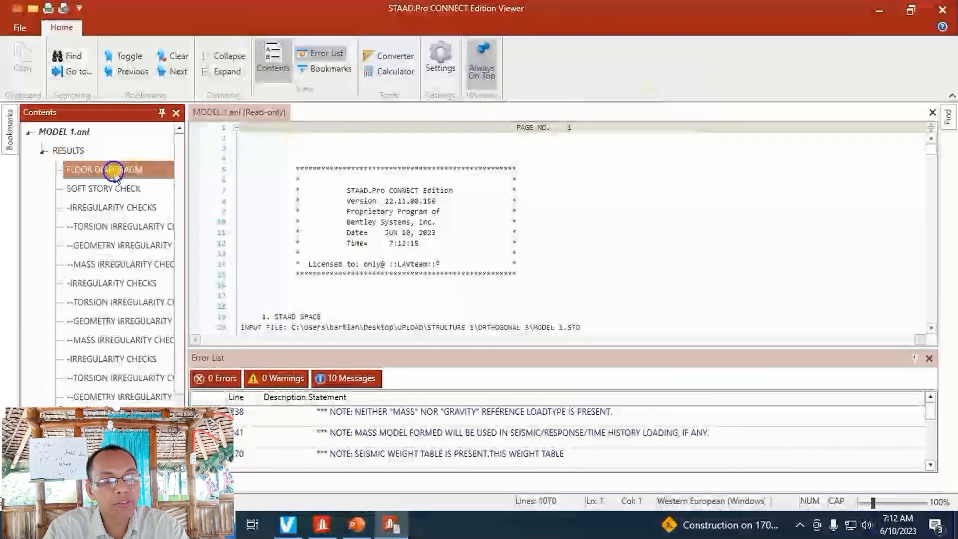
{"action": "left_click", "coordinate": [930, 358]}
{"action": "scroll", "coordinate": [546, 315], "scroll_direction": "down", "scroll_amount": 10}
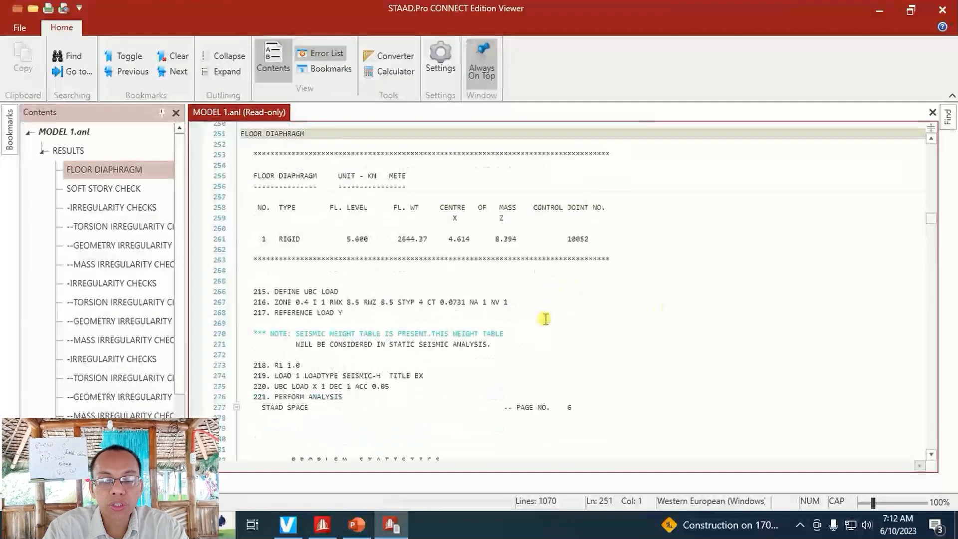
{"action": "scroll", "coordinate": [546, 320], "scroll_direction": "down", "scroll_amount": 6}
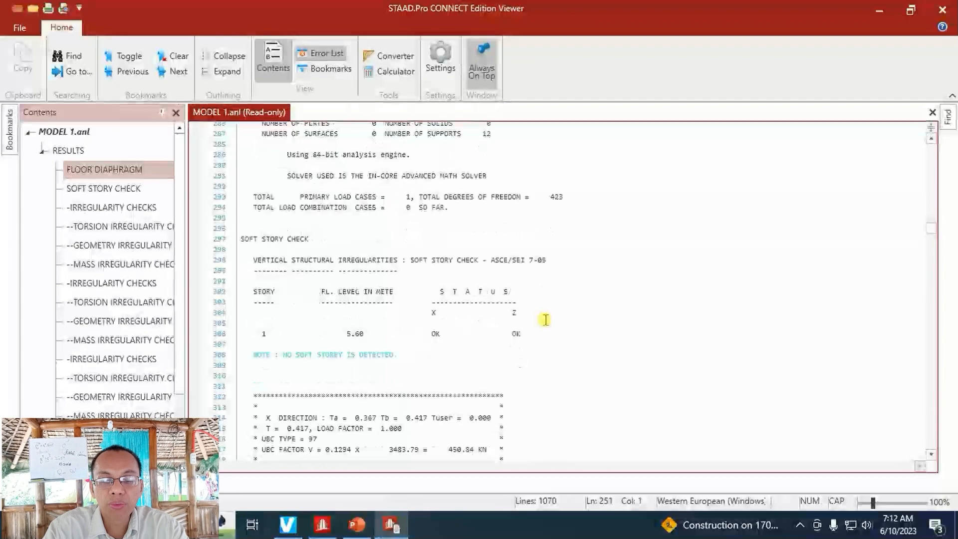
{"action": "scroll", "coordinate": [545, 320], "scroll_direction": "down", "scroll_amount": 4}
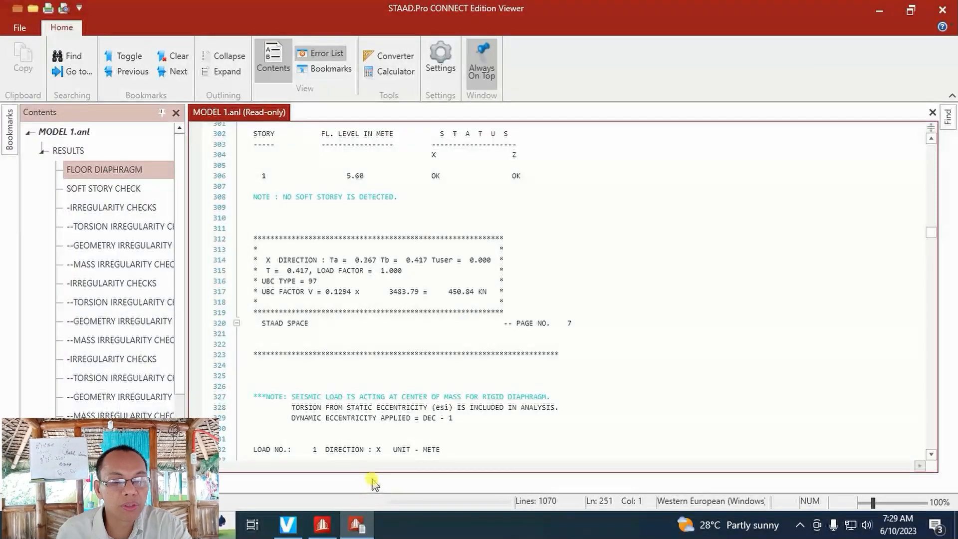
{"action": "left_click", "coordinate": [948, 10]}
{"action": "left_click", "coordinate": [316, 528]}
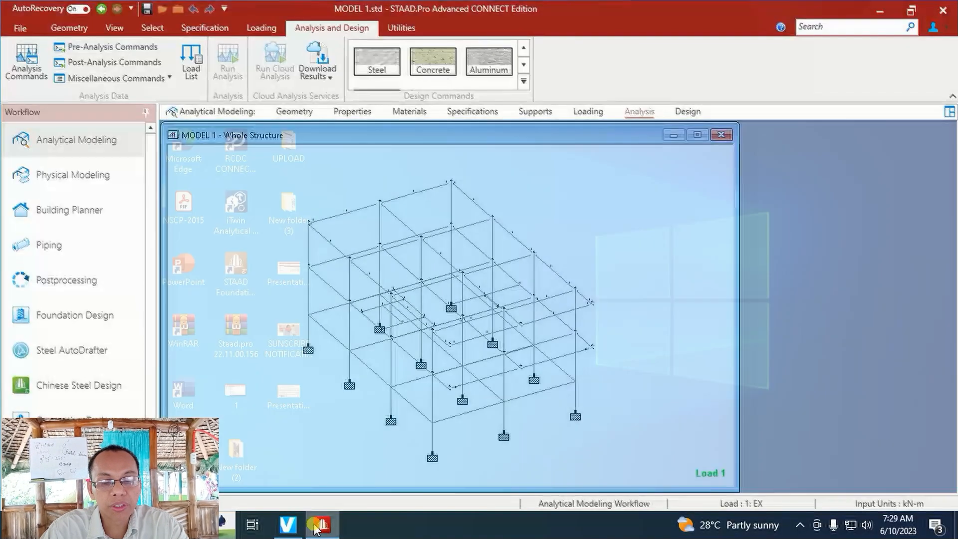